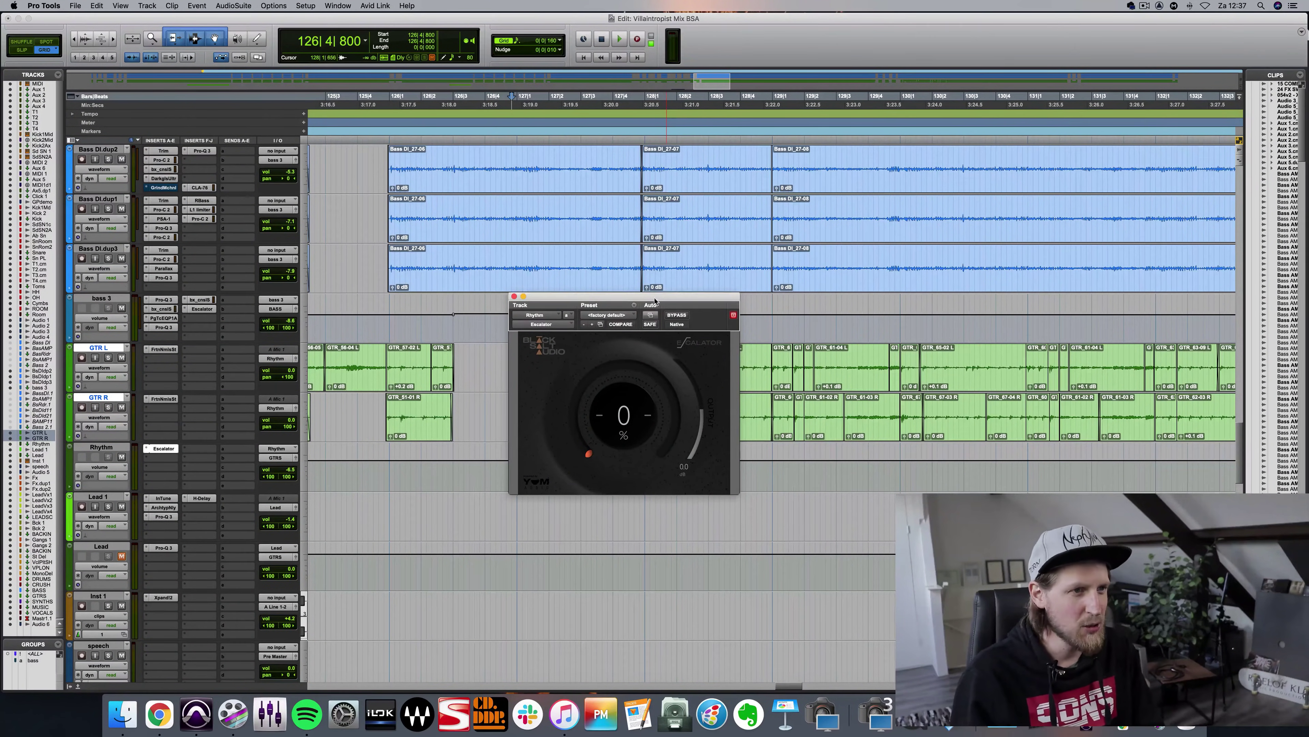
Turn the Rhythm track's Escalator amount back to 0% and close its plug-in window
drag(667, 294, 693, 305)
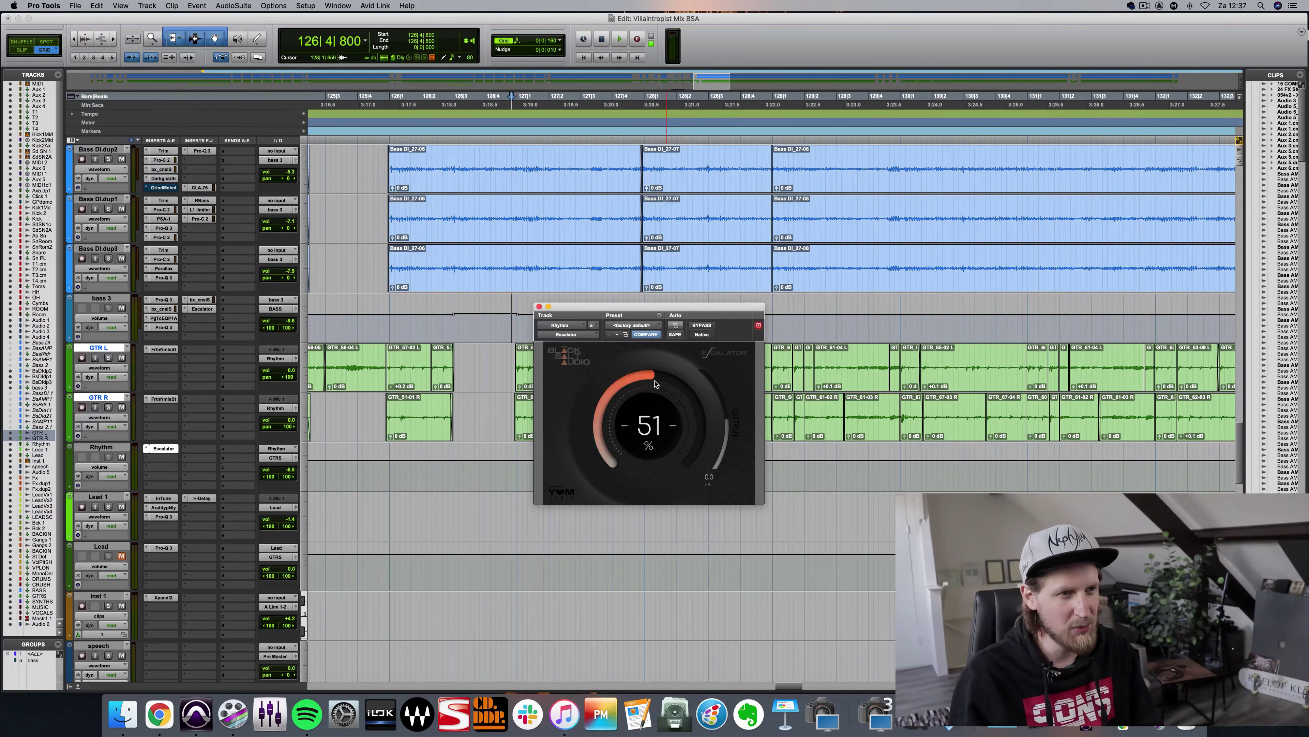
drag(655, 383, 624, 454)
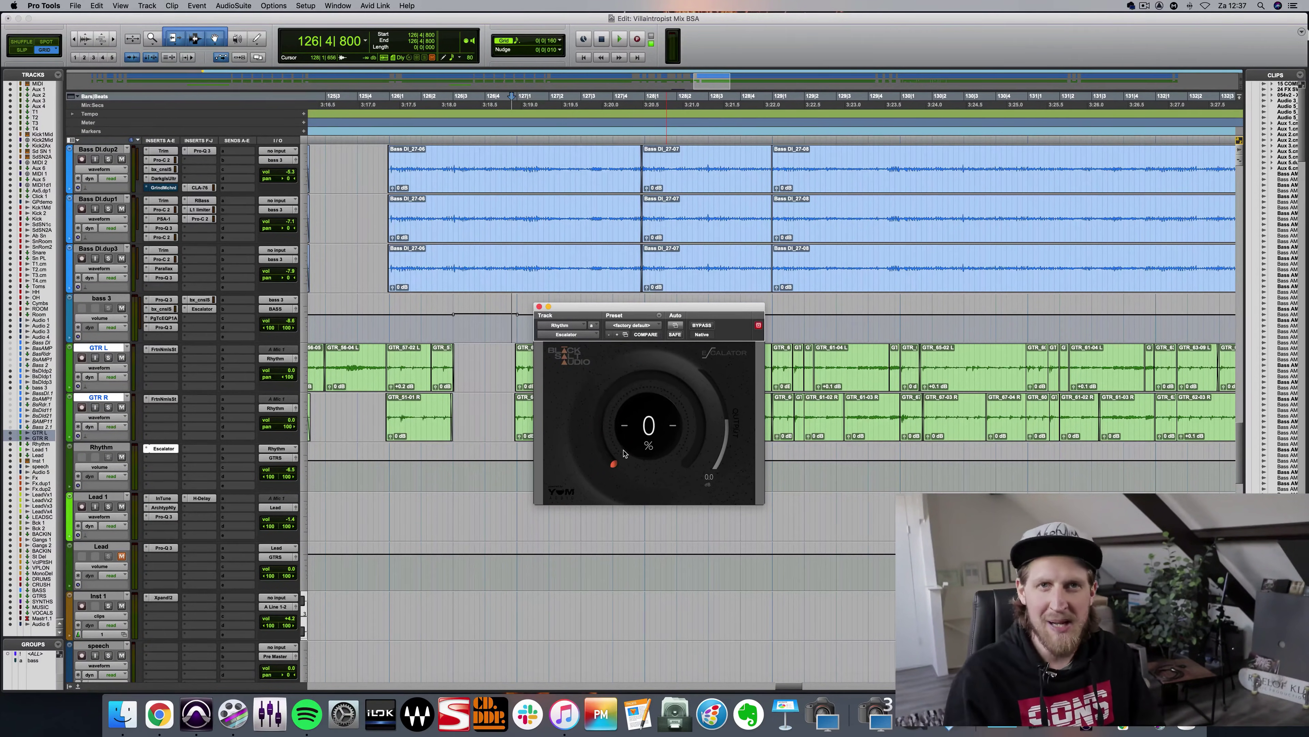
drag(586, 309, 601, 319)
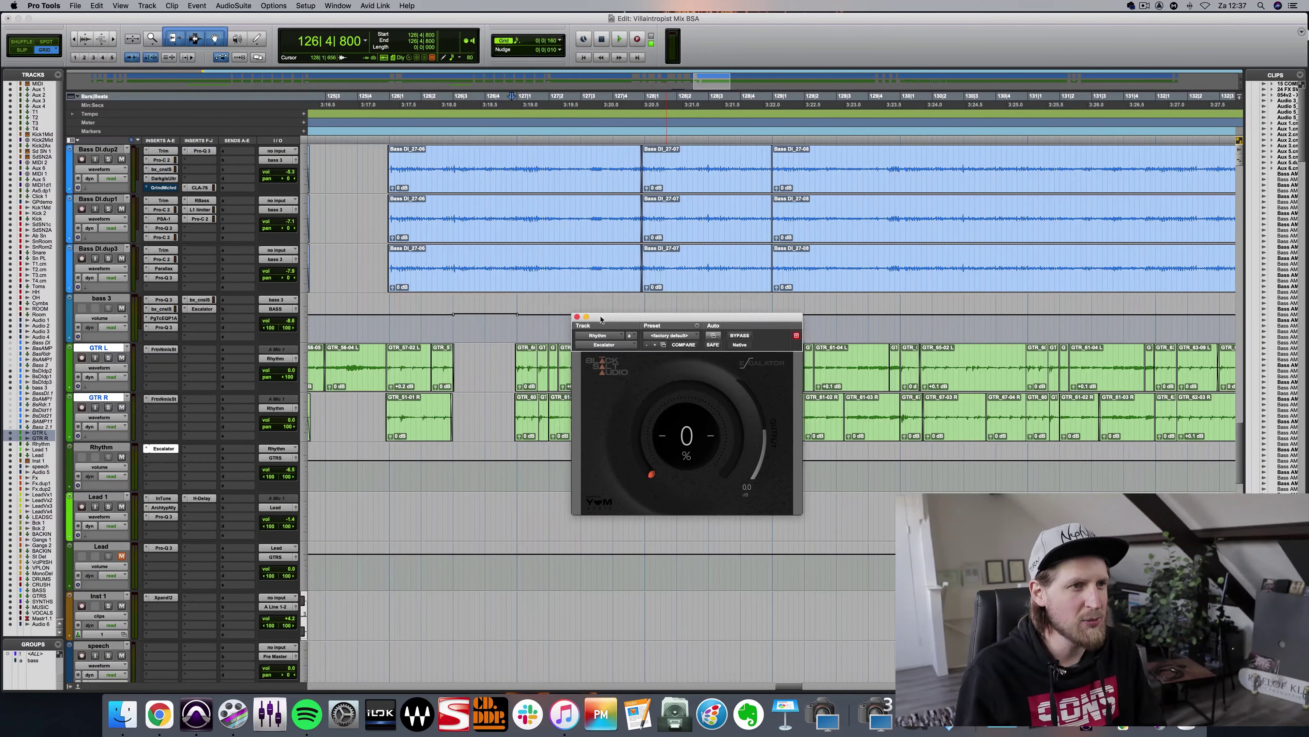
click(577, 317)
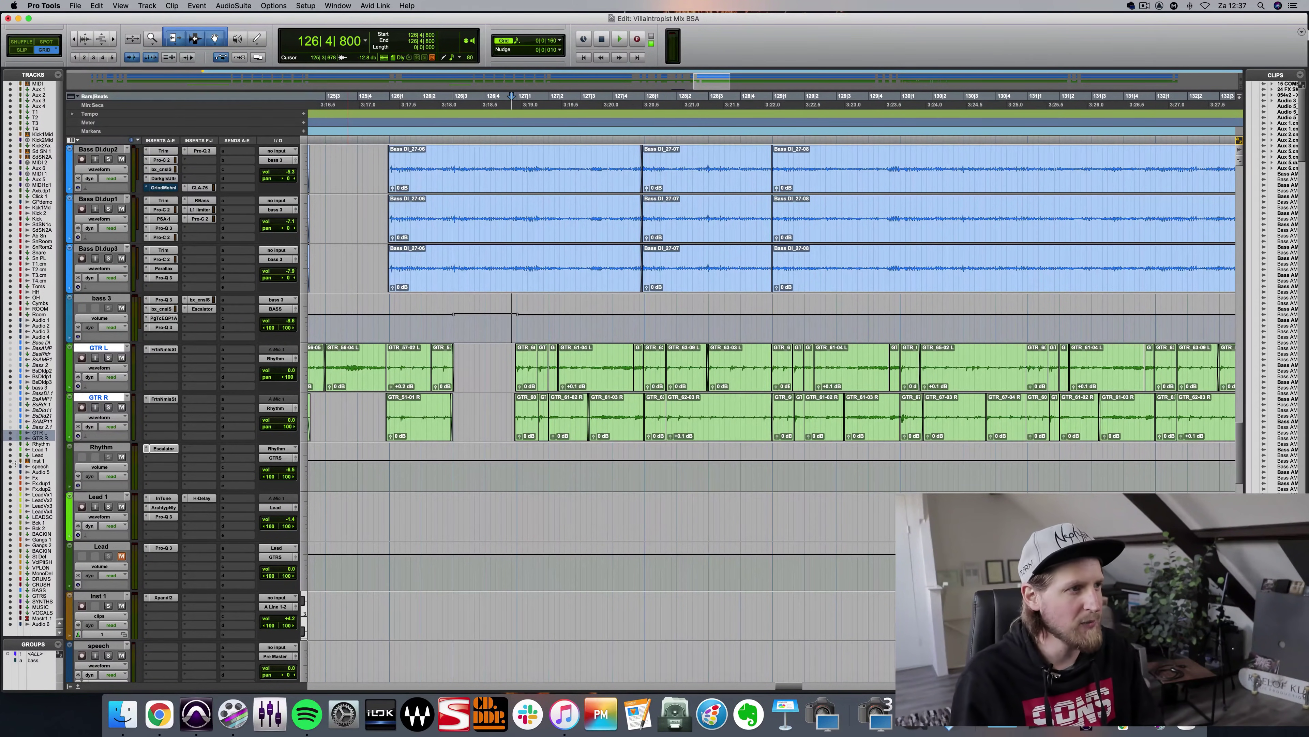
Remove Escalator from the Rhythm track's insert and play the guitars back without it
click(149, 449)
click(492, 396)
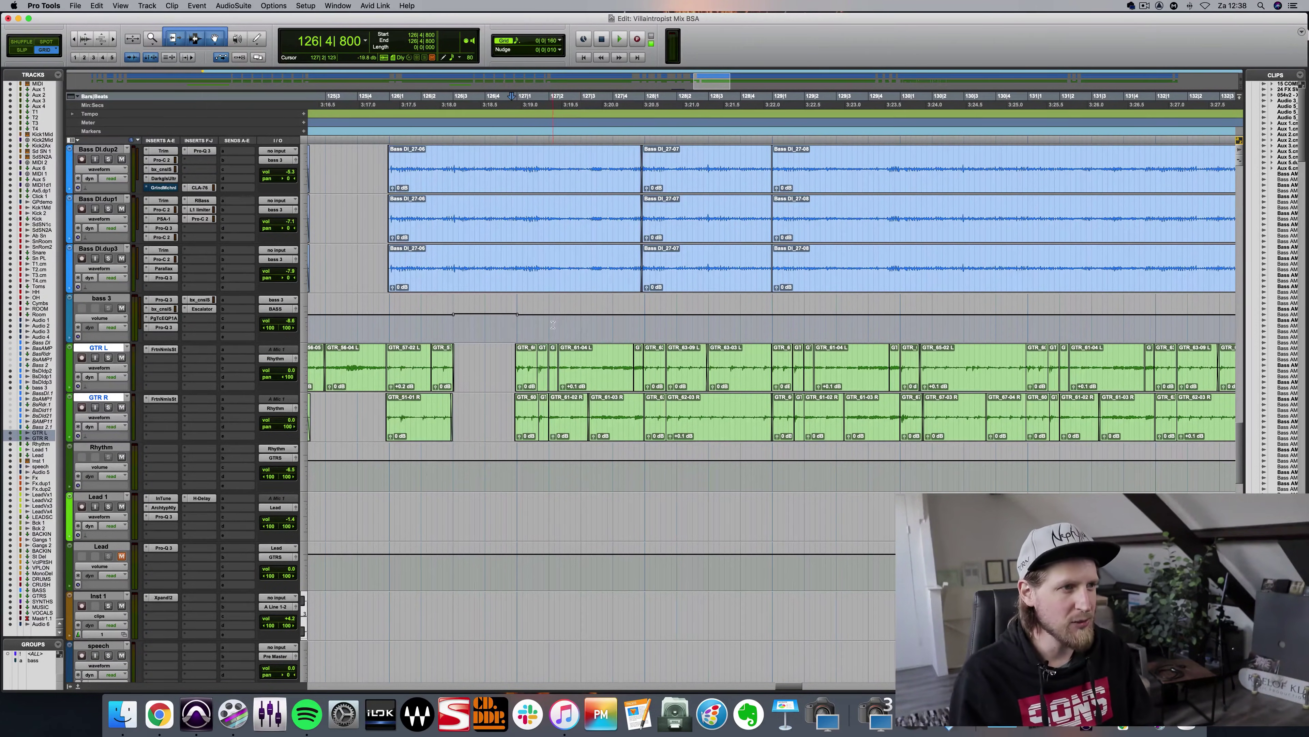
key(space)
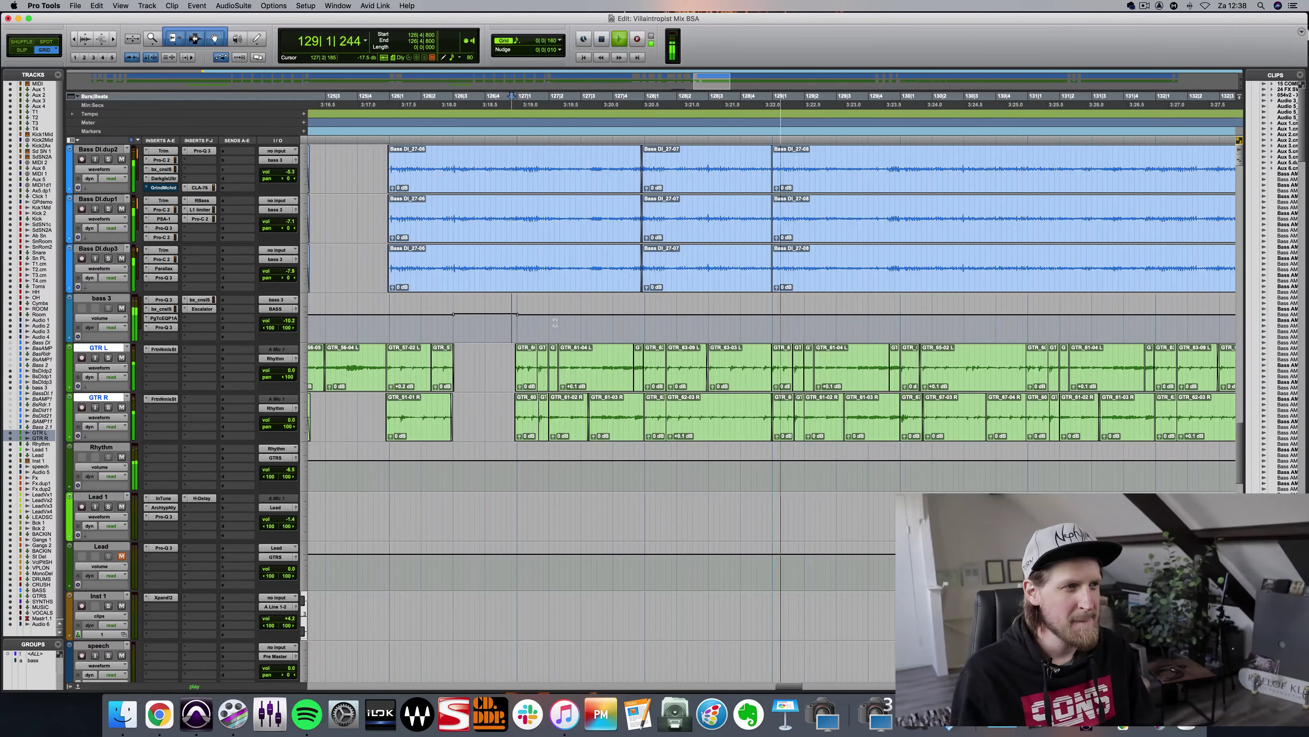
scroll(555, 323, right, 3)
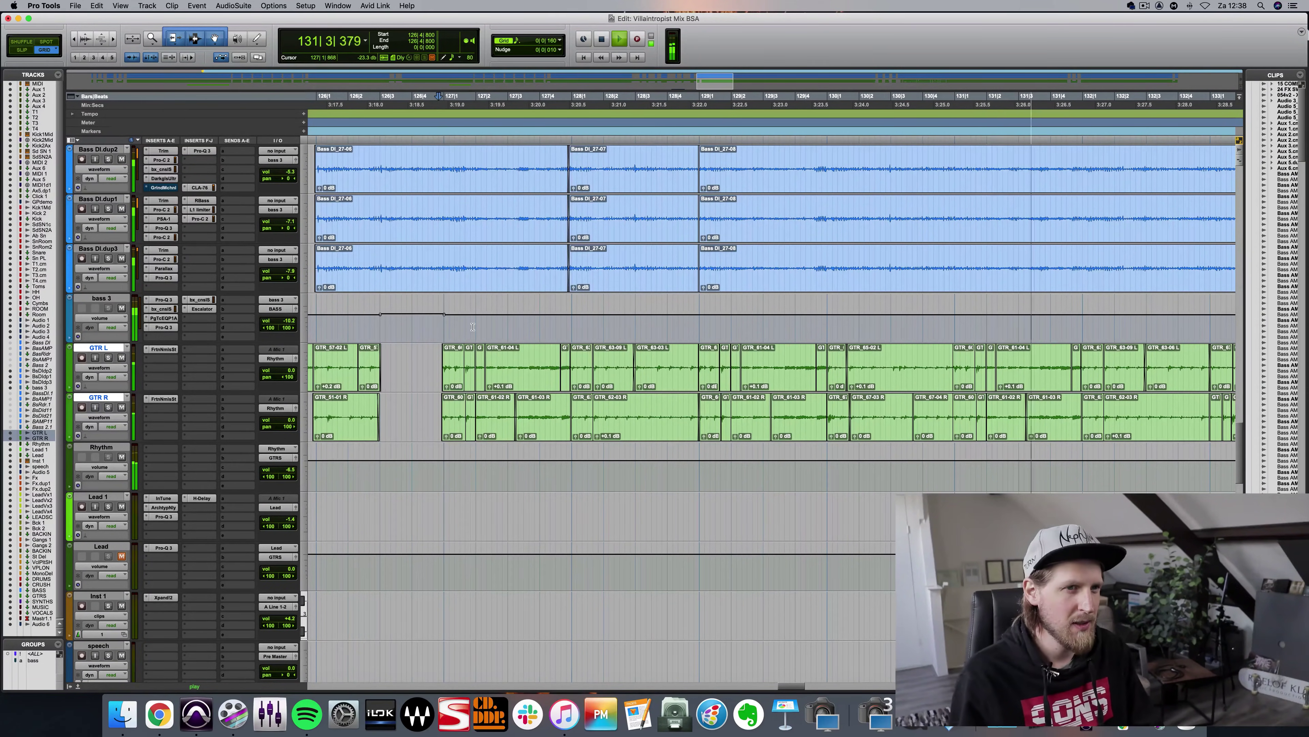
key(space)
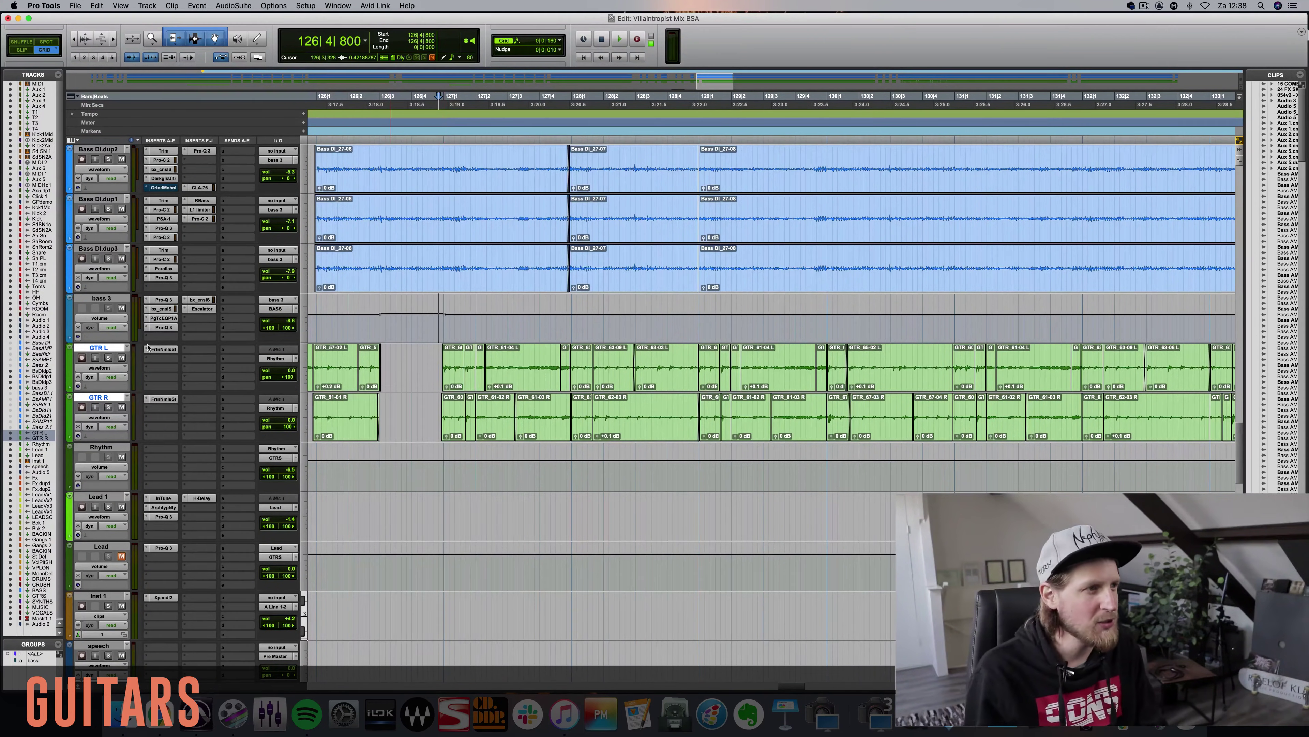
drag(437, 365, 641, 441)
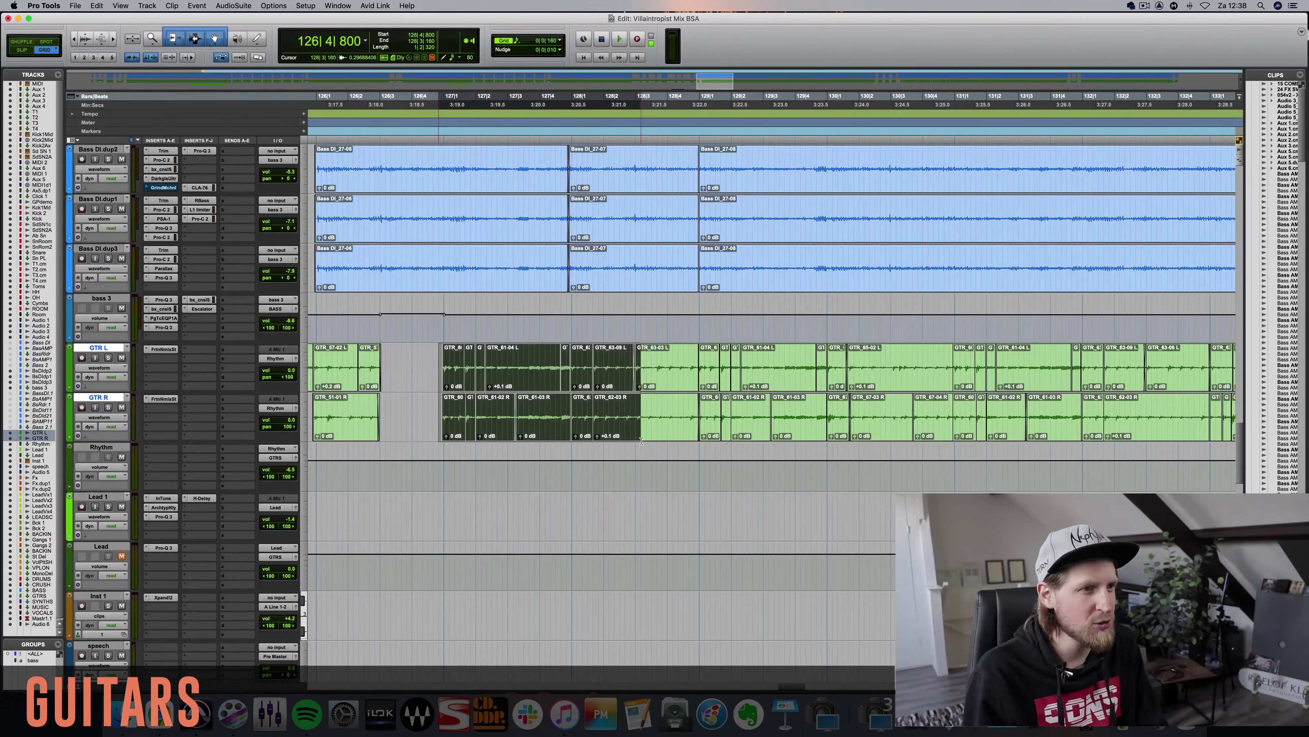
click(161, 349)
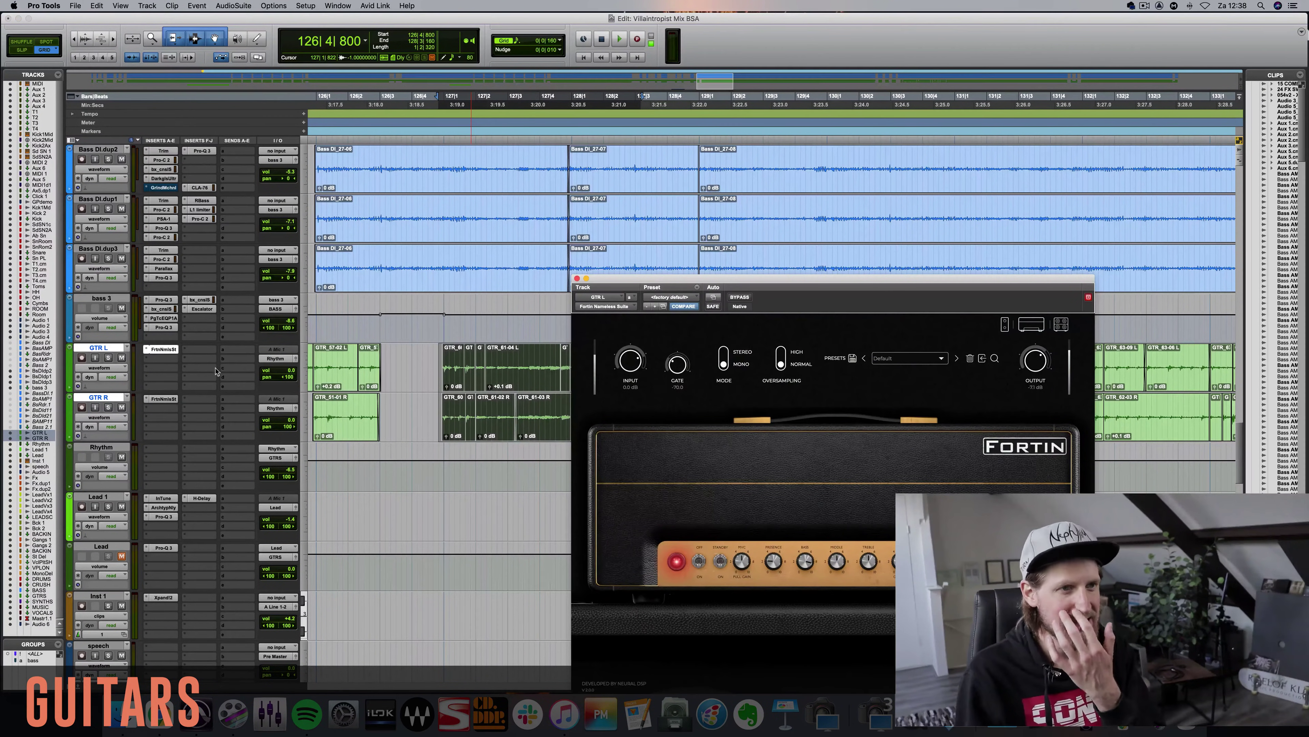
drag(578, 285, 449, 260)
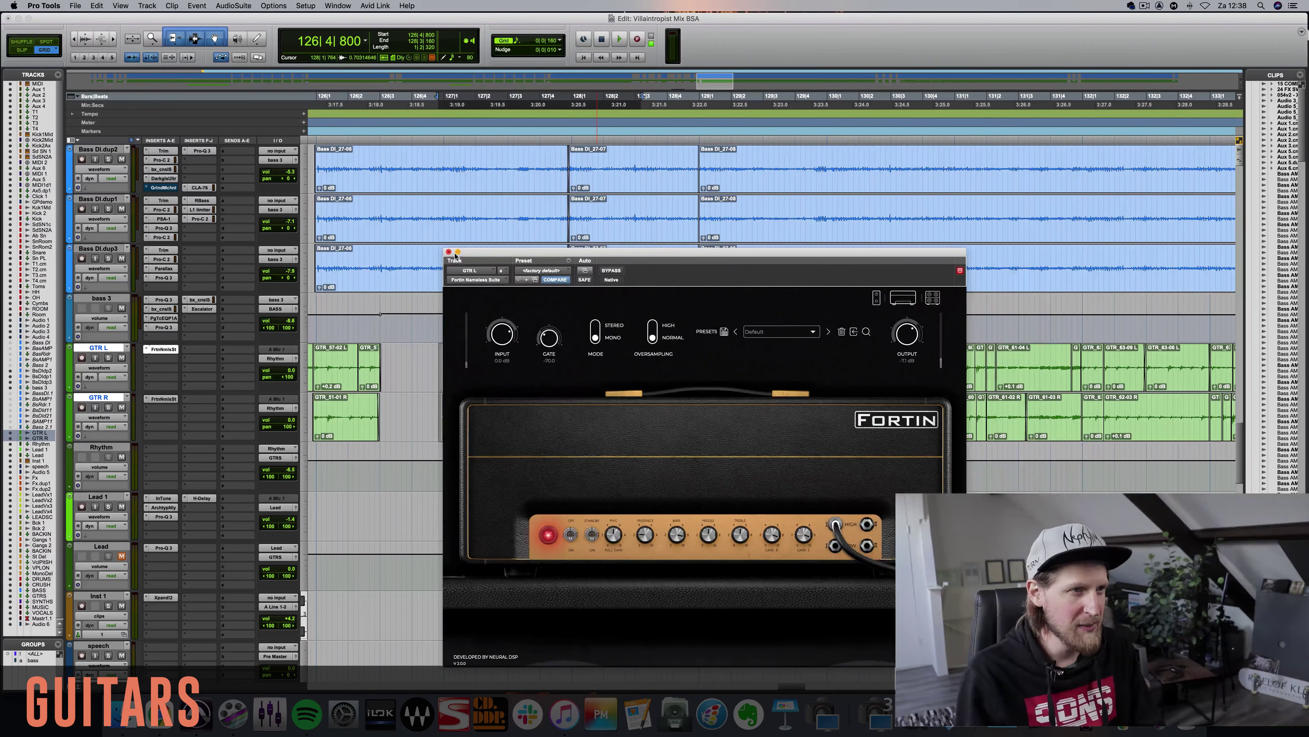
click(448, 251)
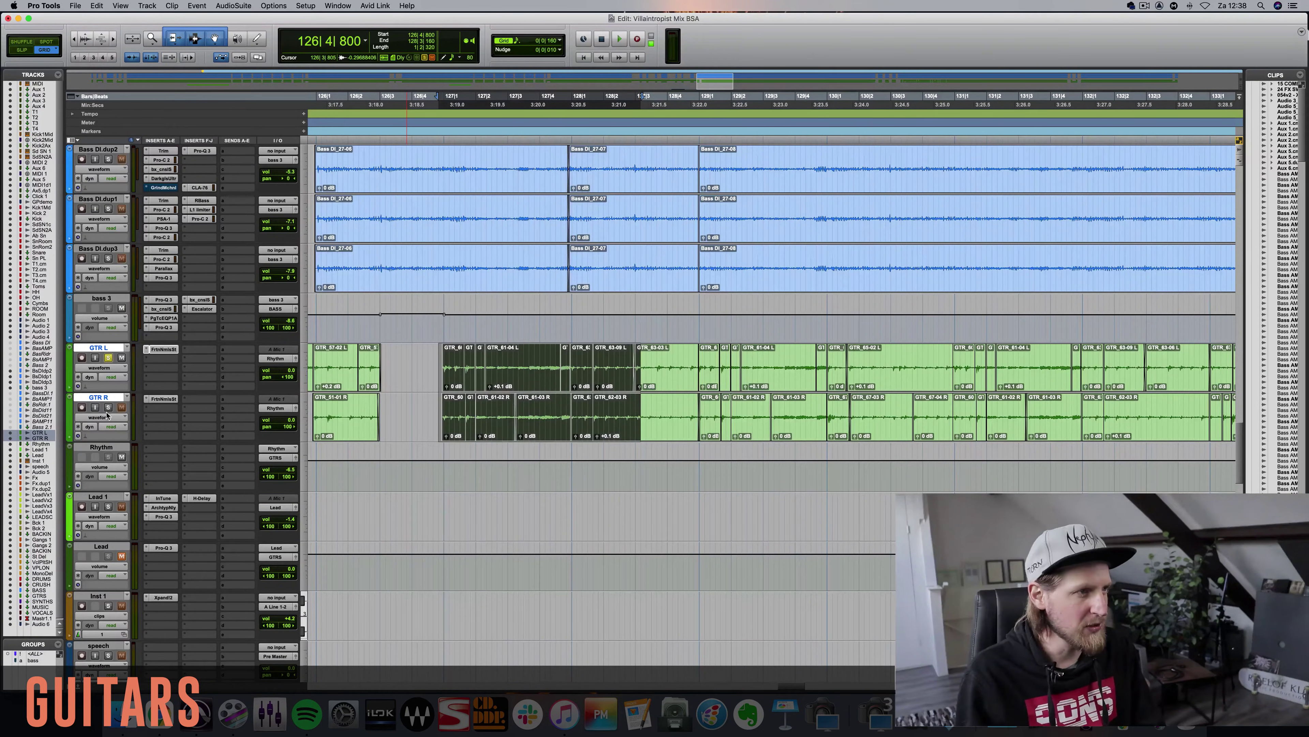
click(437, 359)
key(space)
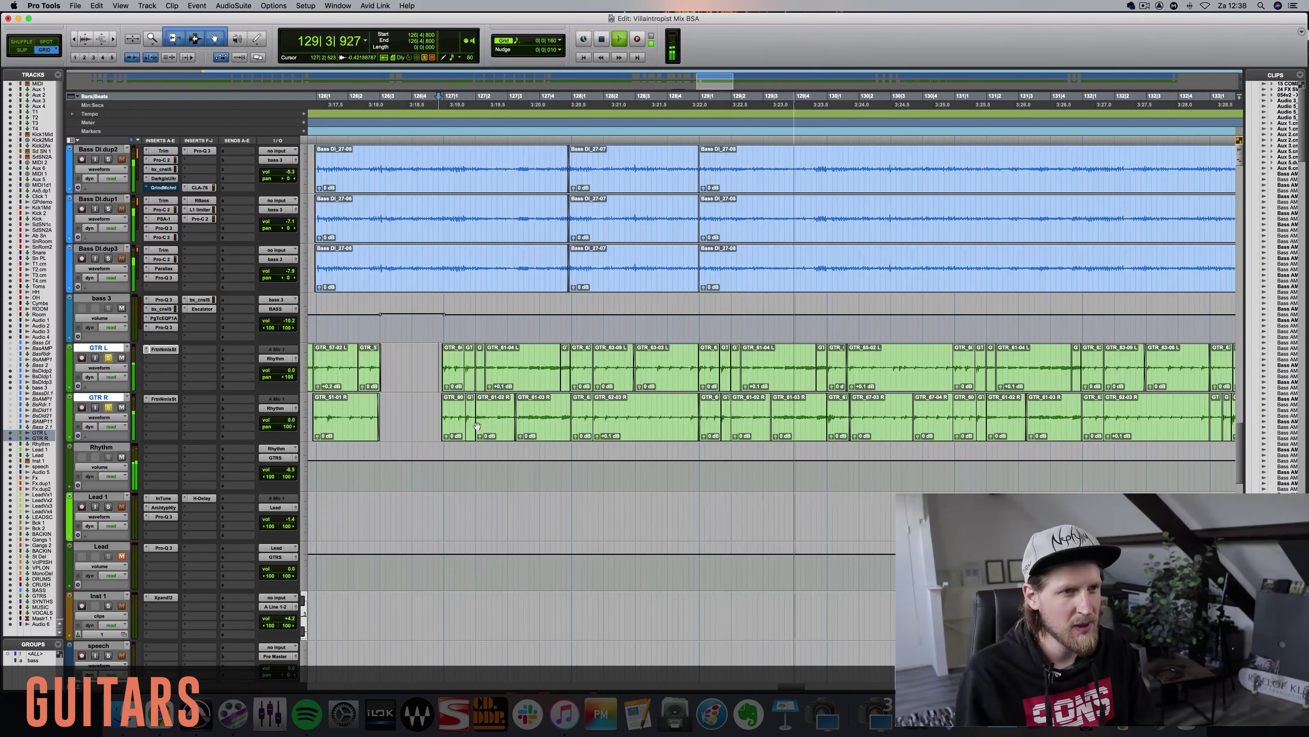
key(space)
Insert the Harmonic > Escalator multichannel plug-in on the Rhythm track's insert slot
click(165, 449)
mouse_move(166, 449)
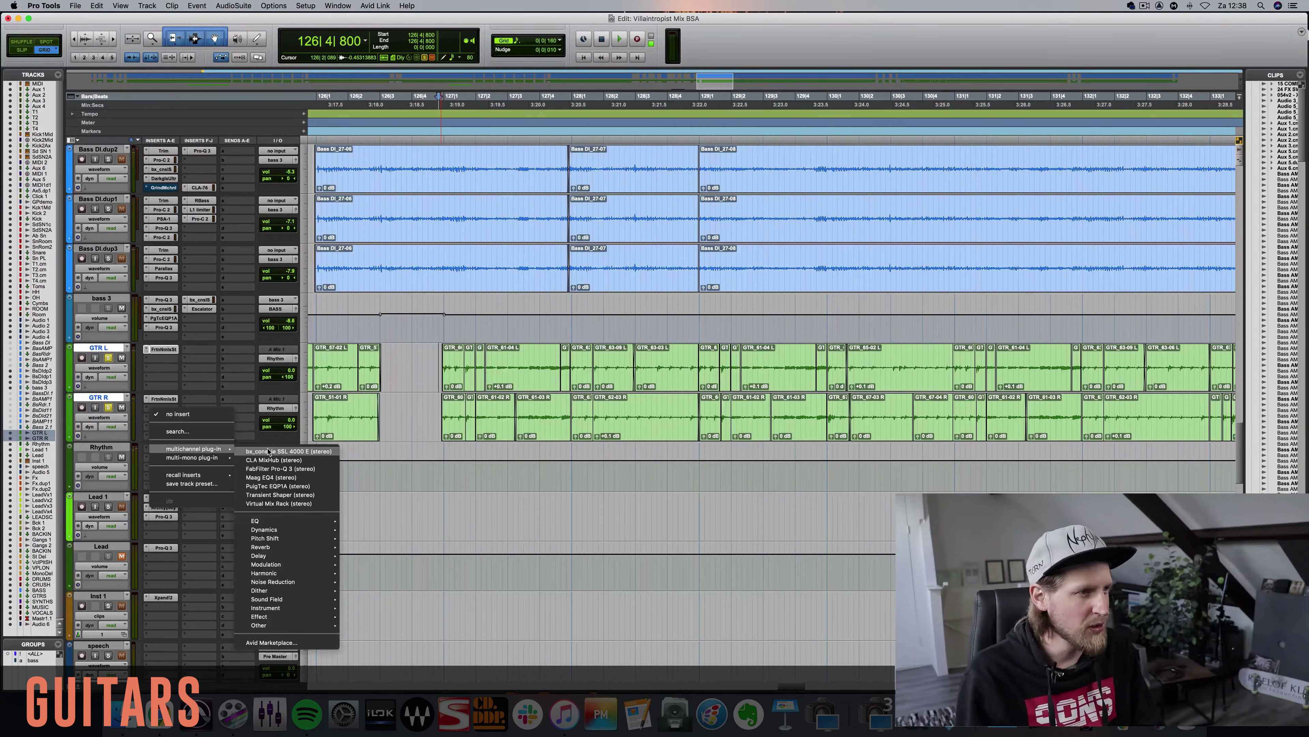
mouse_move(281, 574)
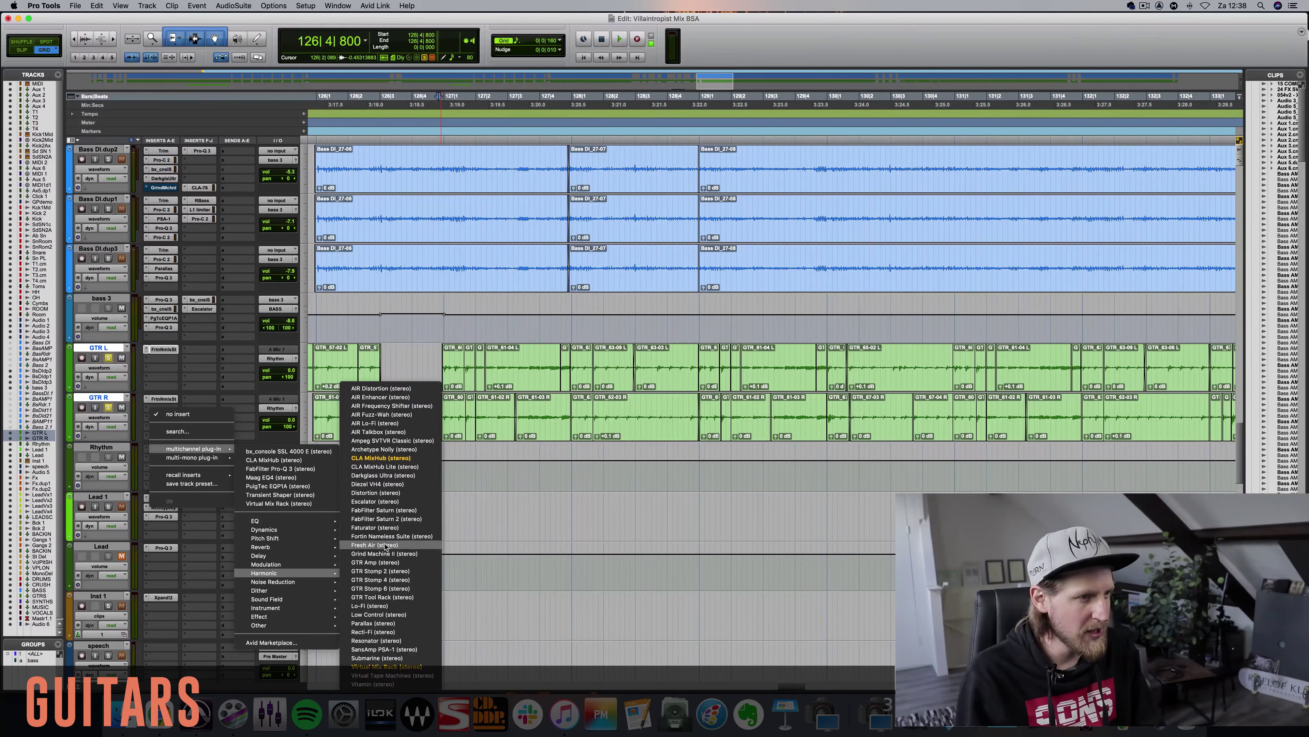
click(375, 501)
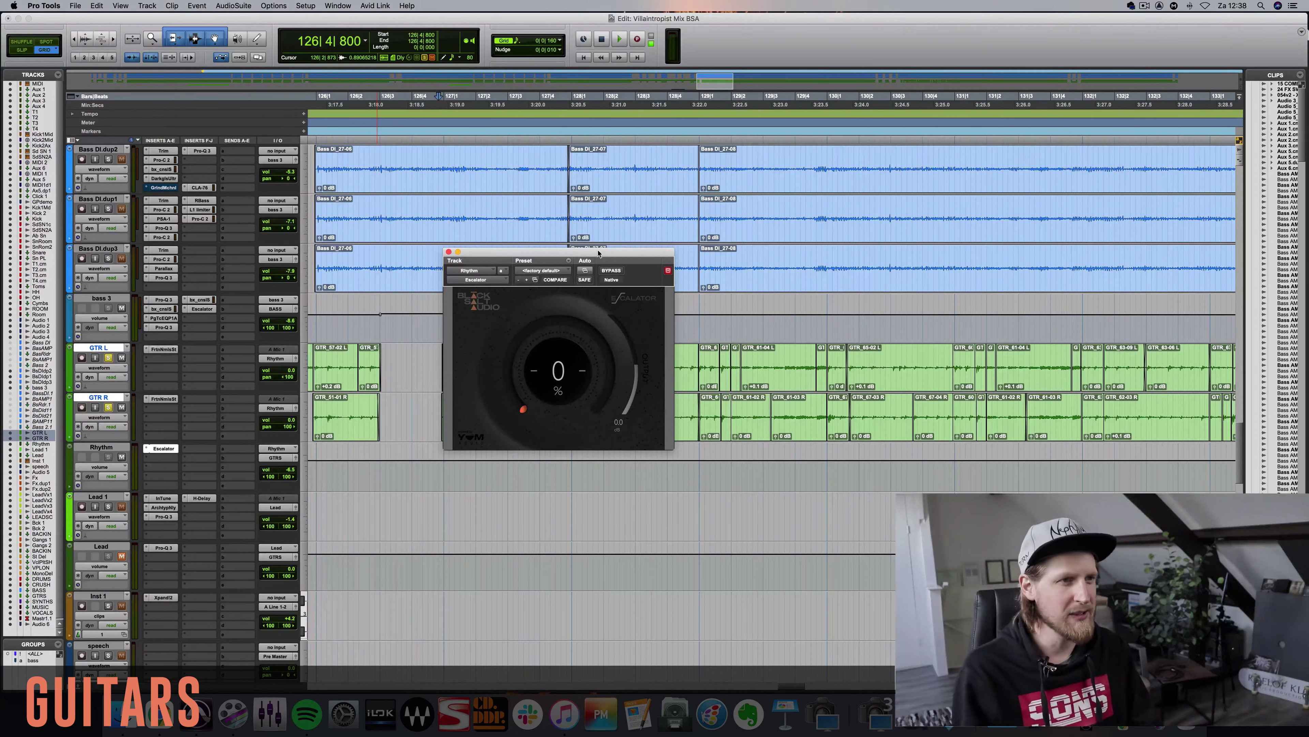
drag(598, 253, 700, 281)
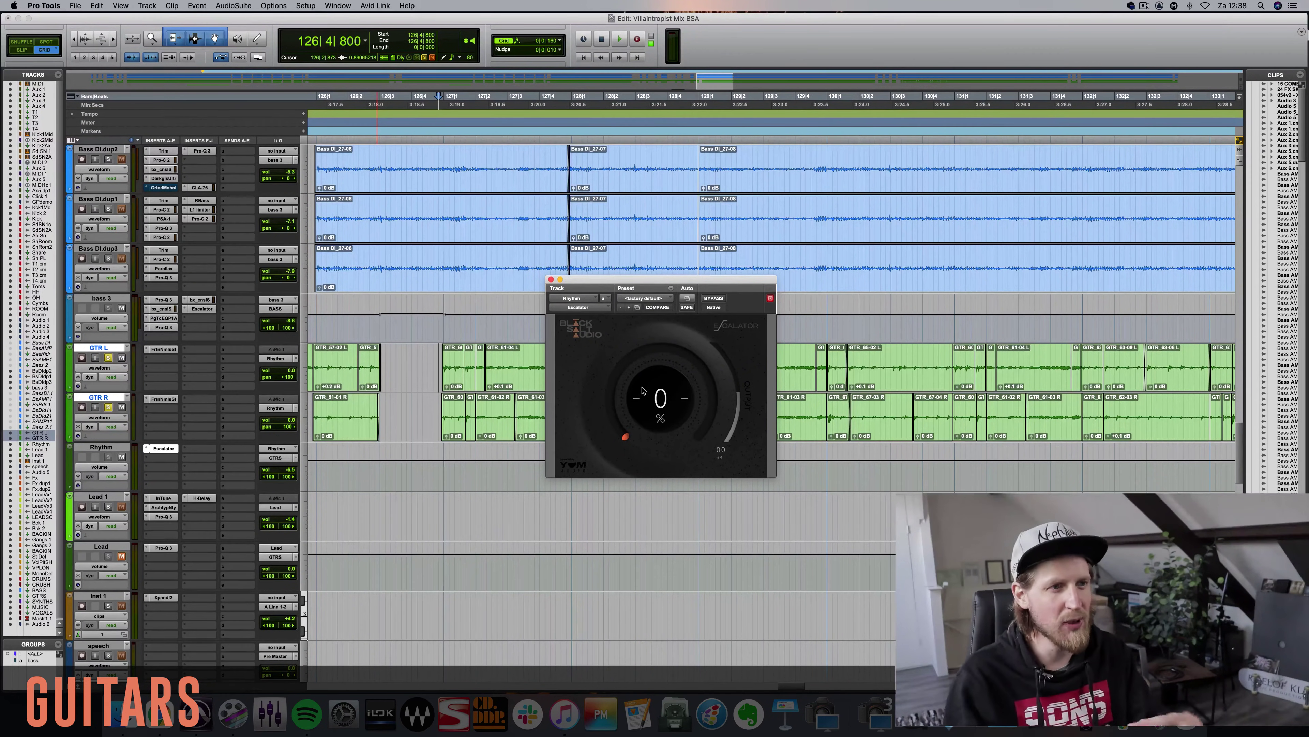
drag(706, 281, 695, 295)
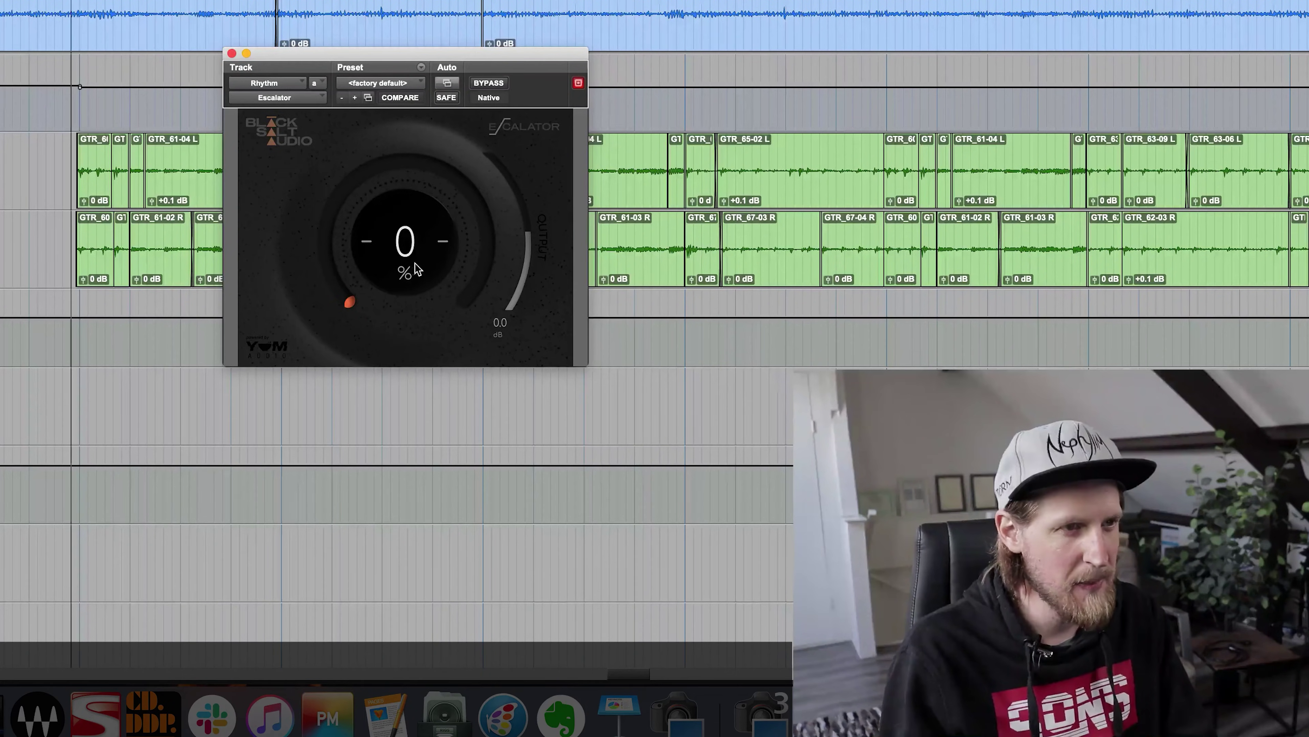
Raise the Escalator saturation amount, testing higher and lower settings around 20–50%
drag(414, 263, 392, 141)
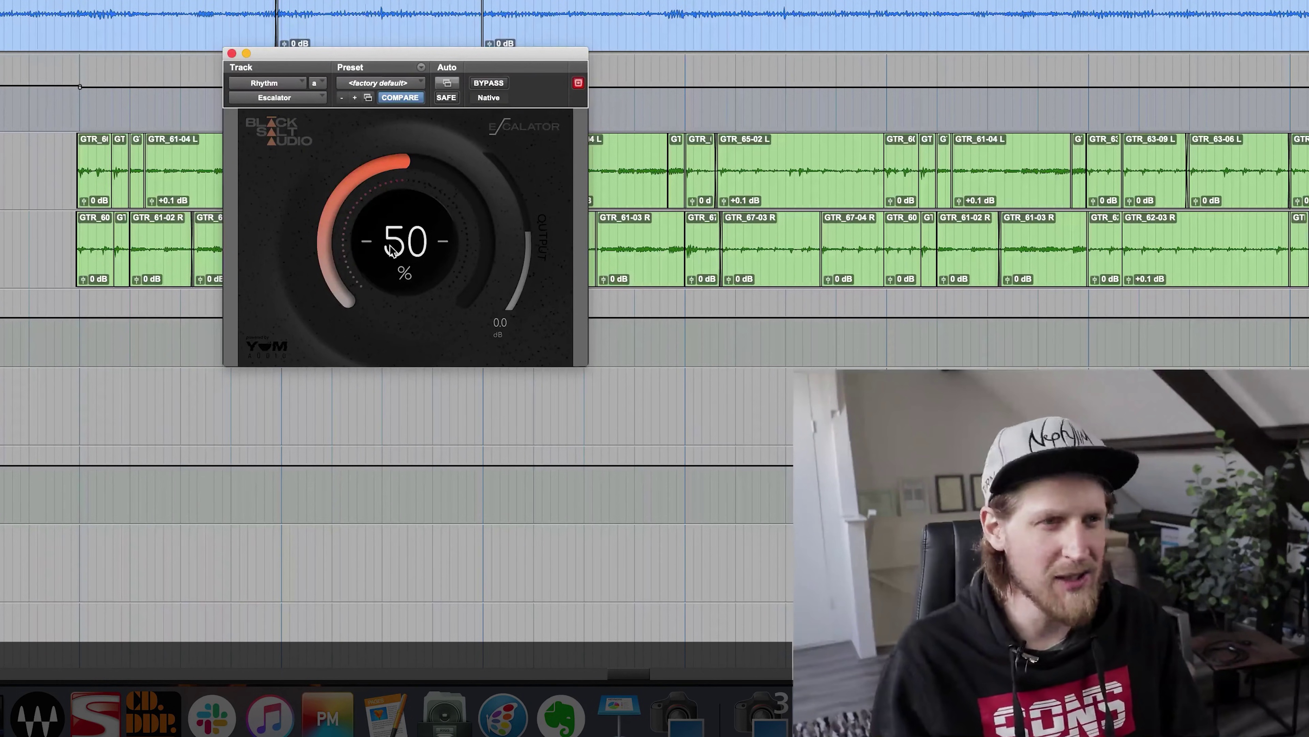
mouse_move(403, 253)
mouse_down()
mouse_move(395, 187)
mouse_move(395, 240)
mouse_up()
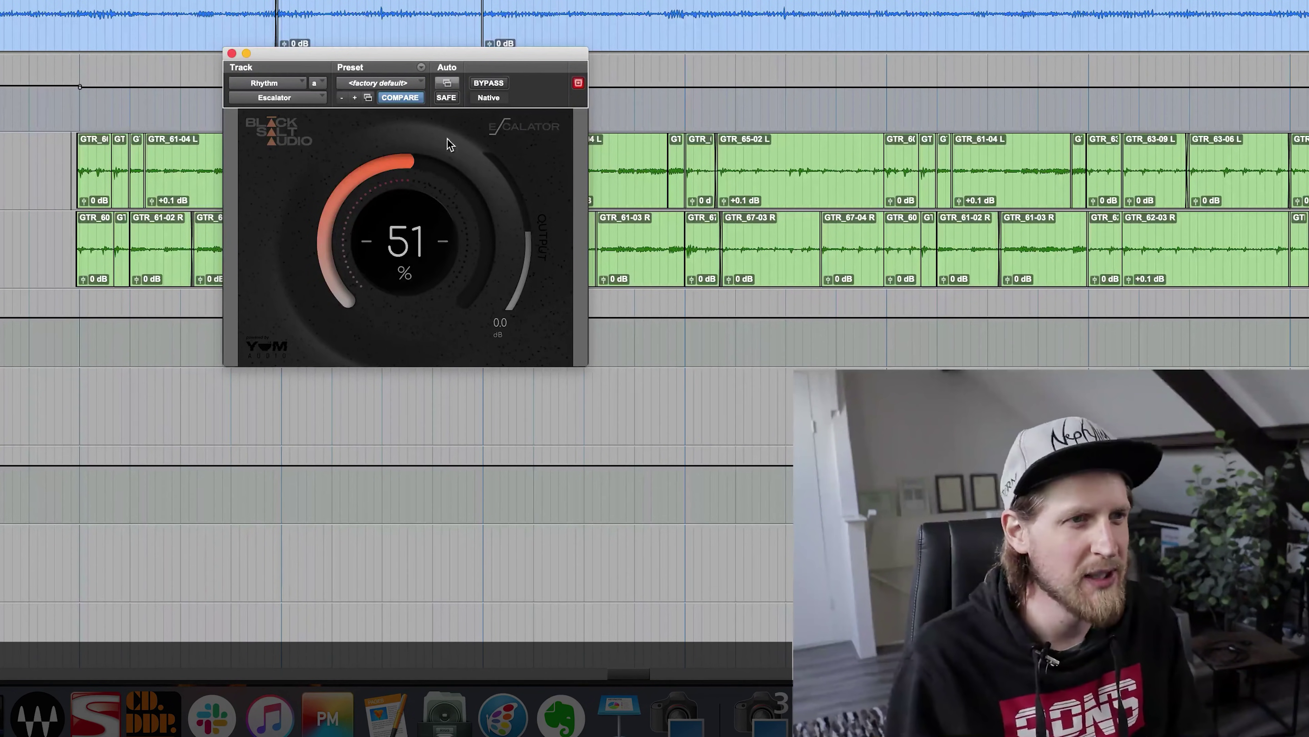
drag(475, 55, 485, 35)
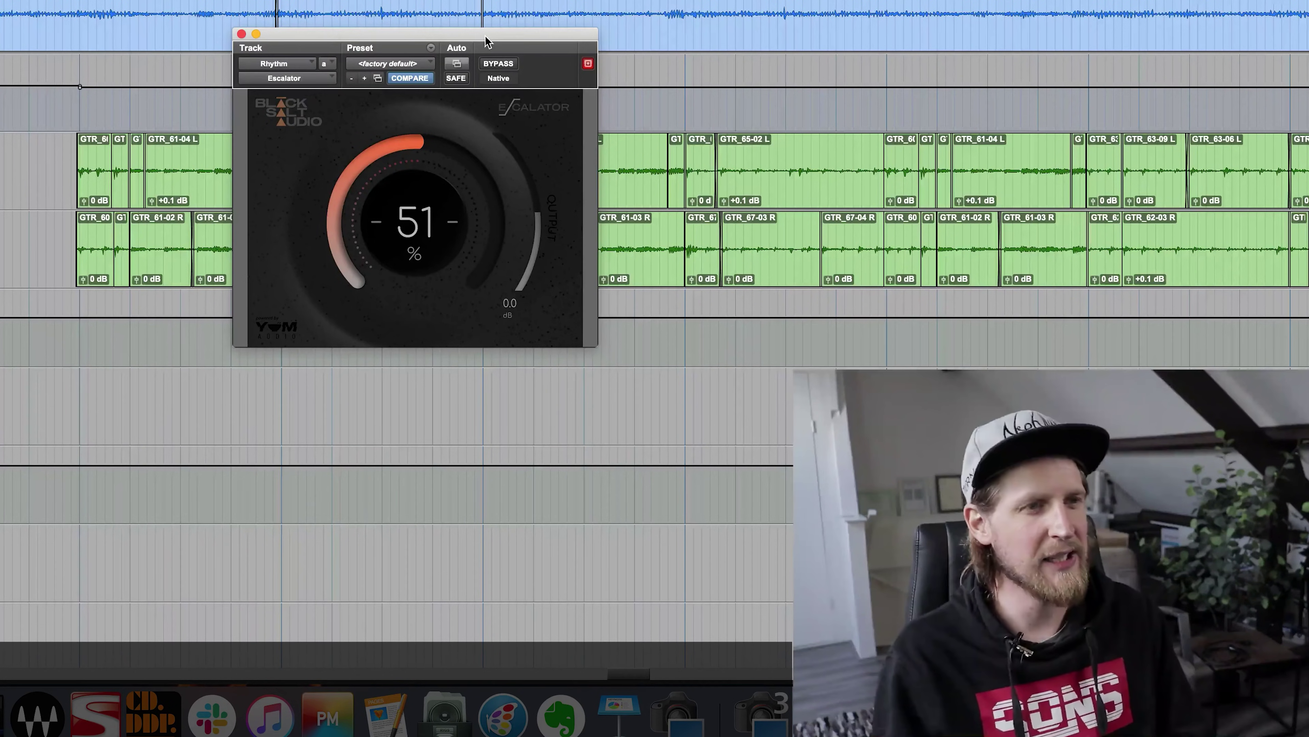
mouse_move(419, 222)
mouse_down()
mouse_move(418, 269)
mouse_move(424, 200)
mouse_up()
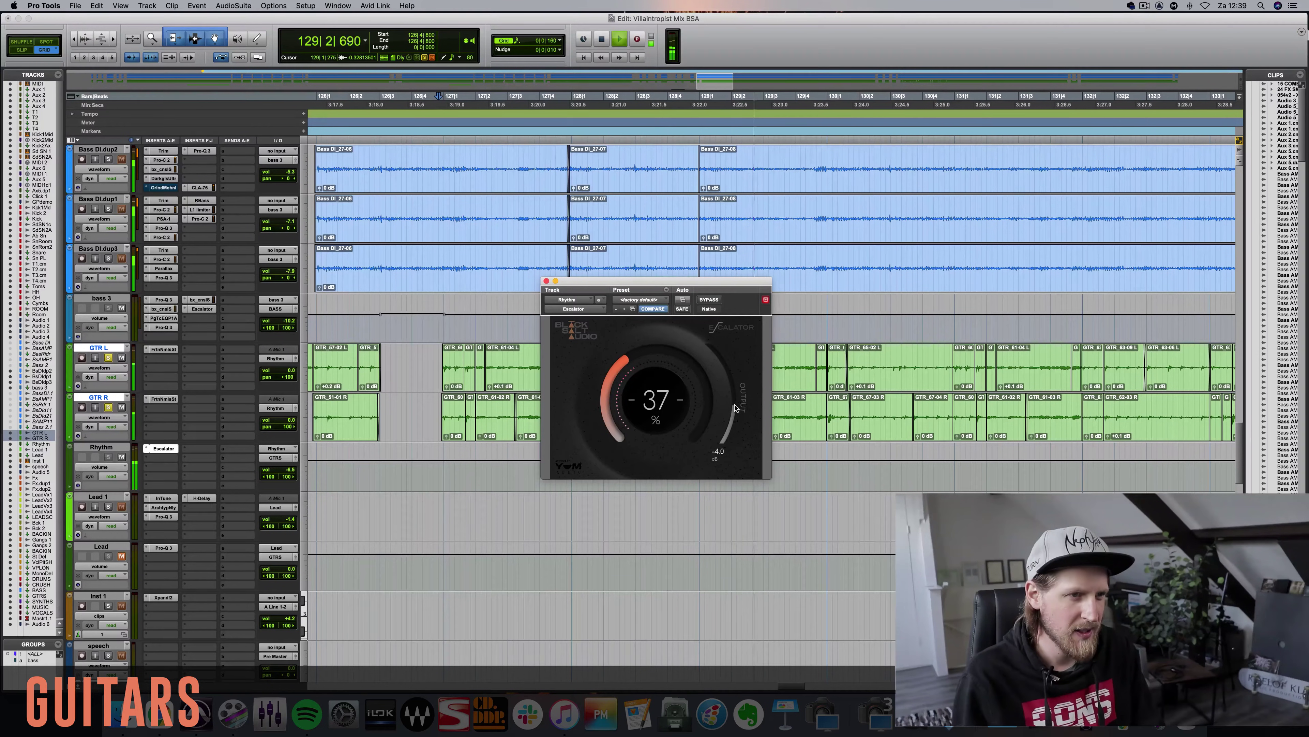
Trim the Escalator output to -4.0 dB at 40%, then loop-play a short selected range
drag(539, 213, 540, 234)
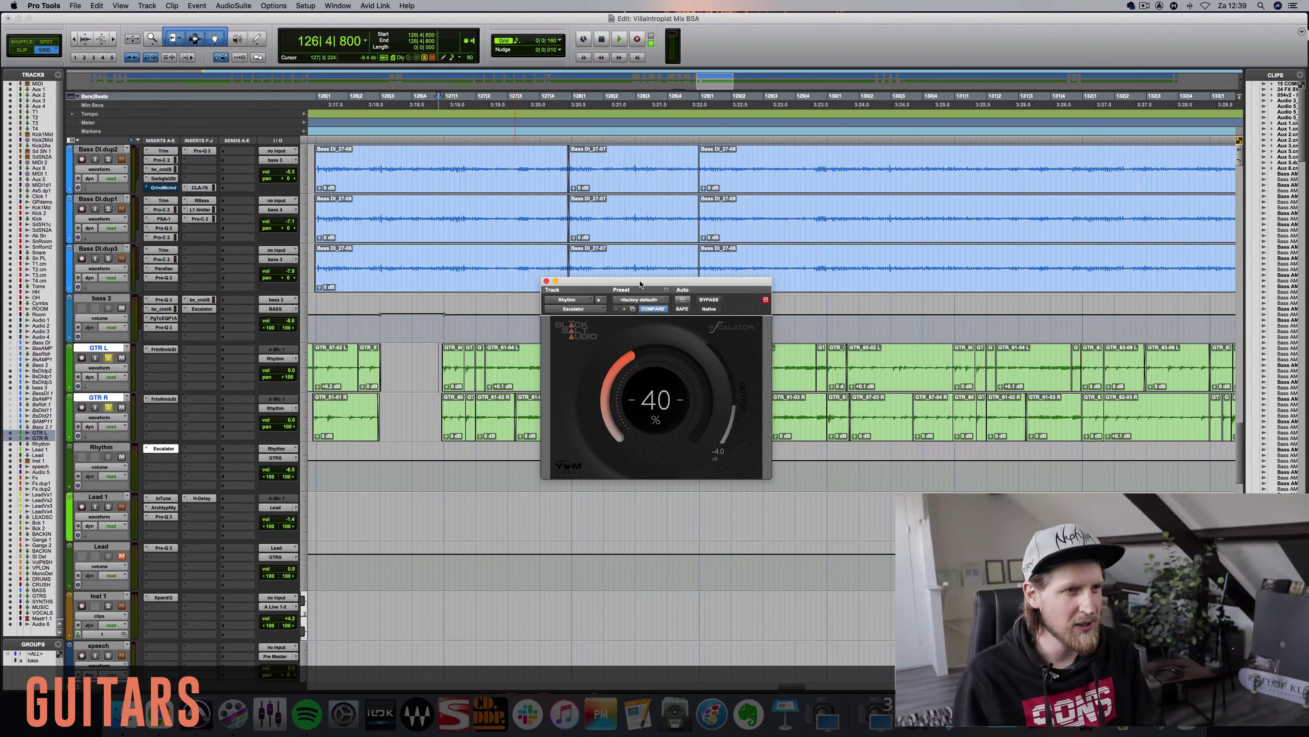
drag(640, 283, 540, 263)
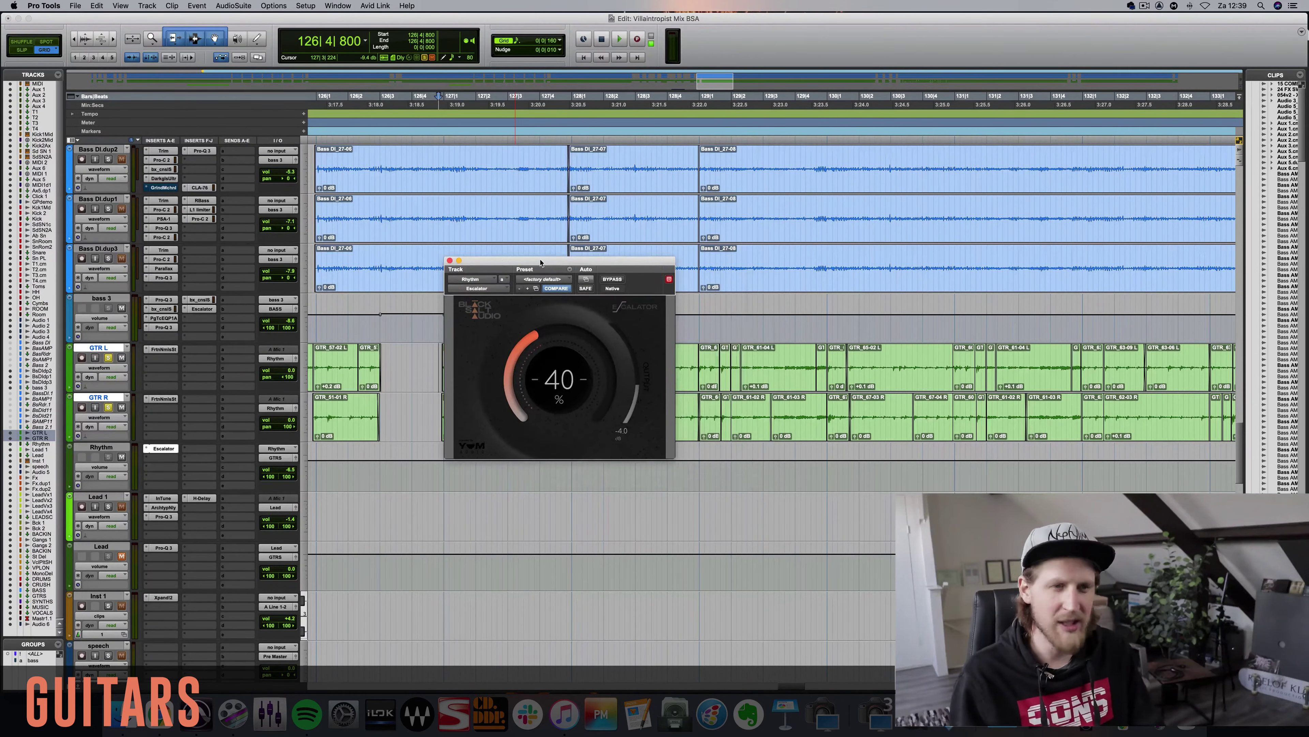
click(767, 326)
drag(737, 325, 859, 326)
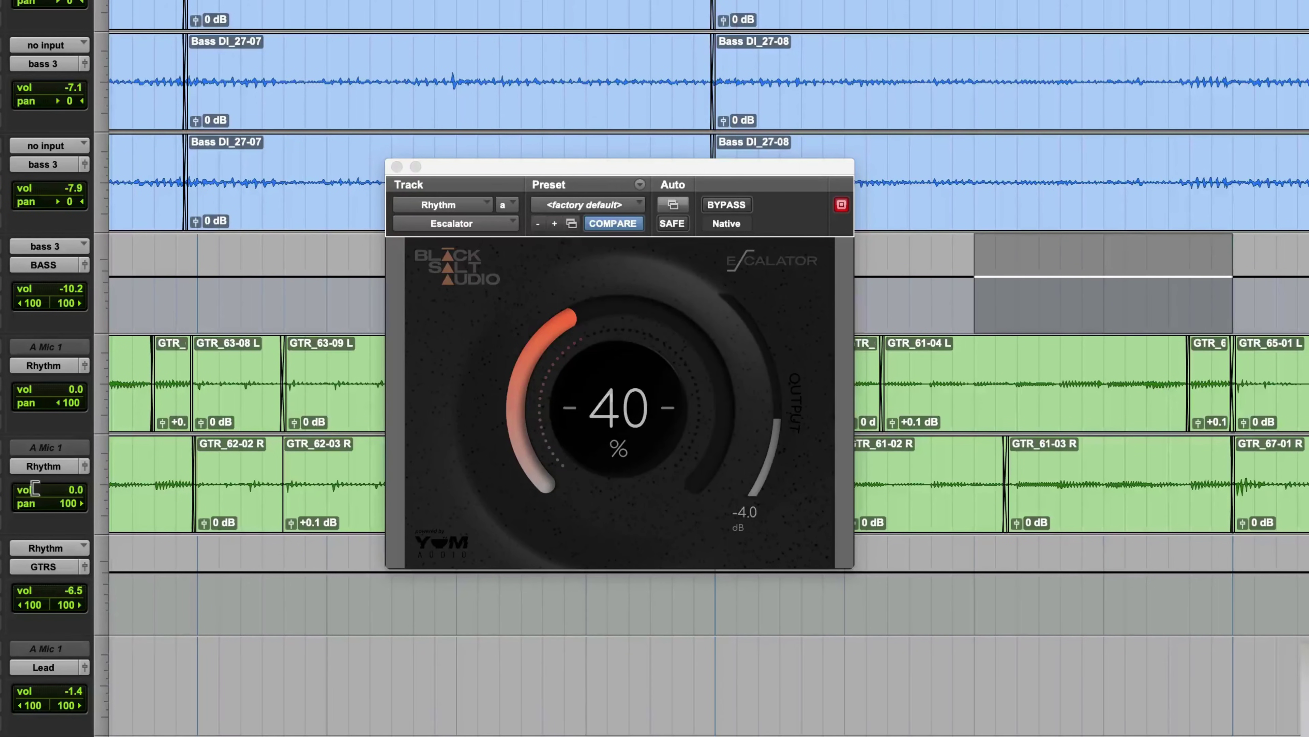
key(space)
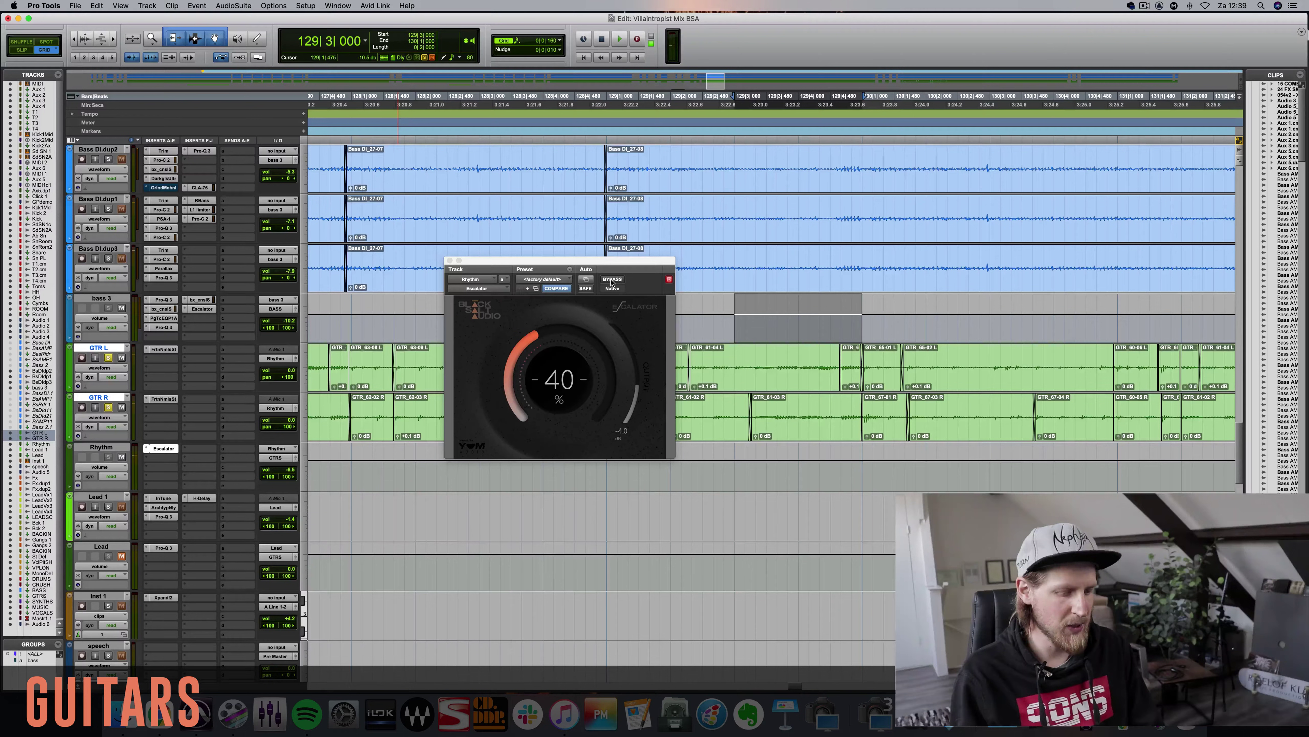
Toggle Escalator bypass repeatedly to compare the guitars, leaving it engaged at 40%
click(611, 280)
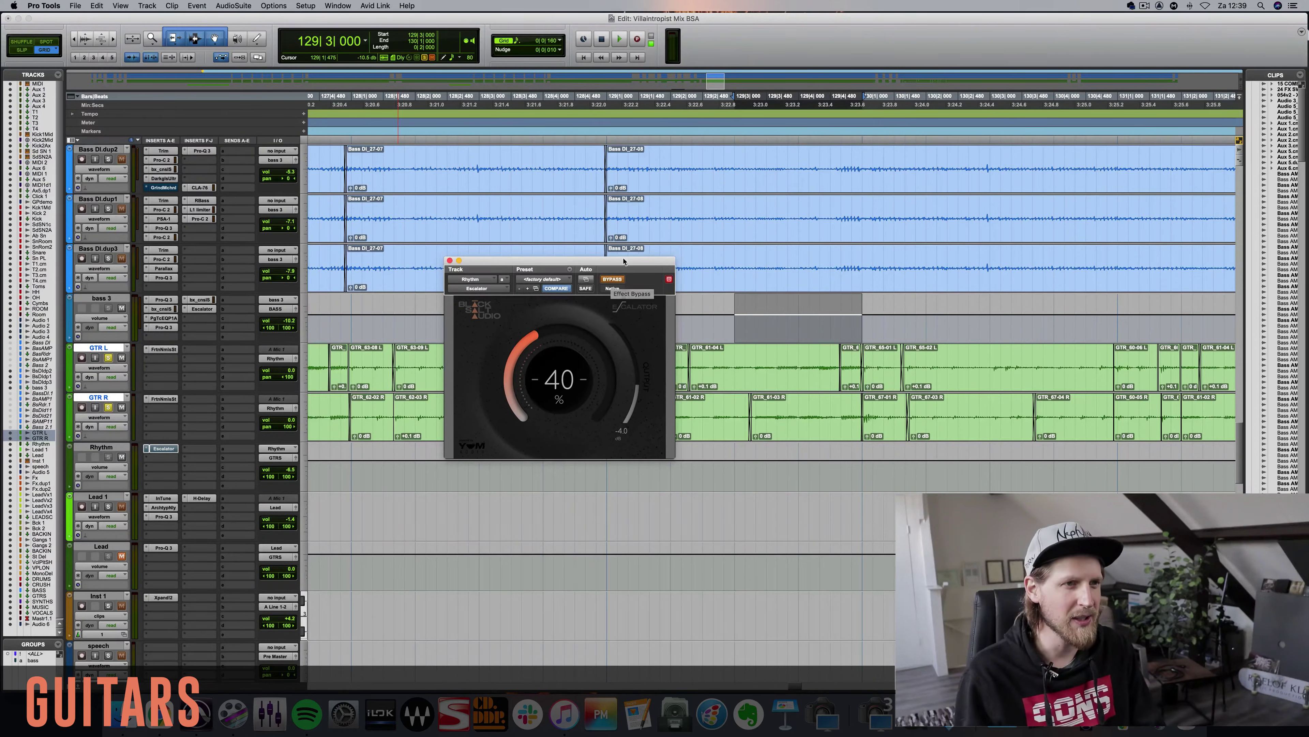
drag(623, 262, 614, 259)
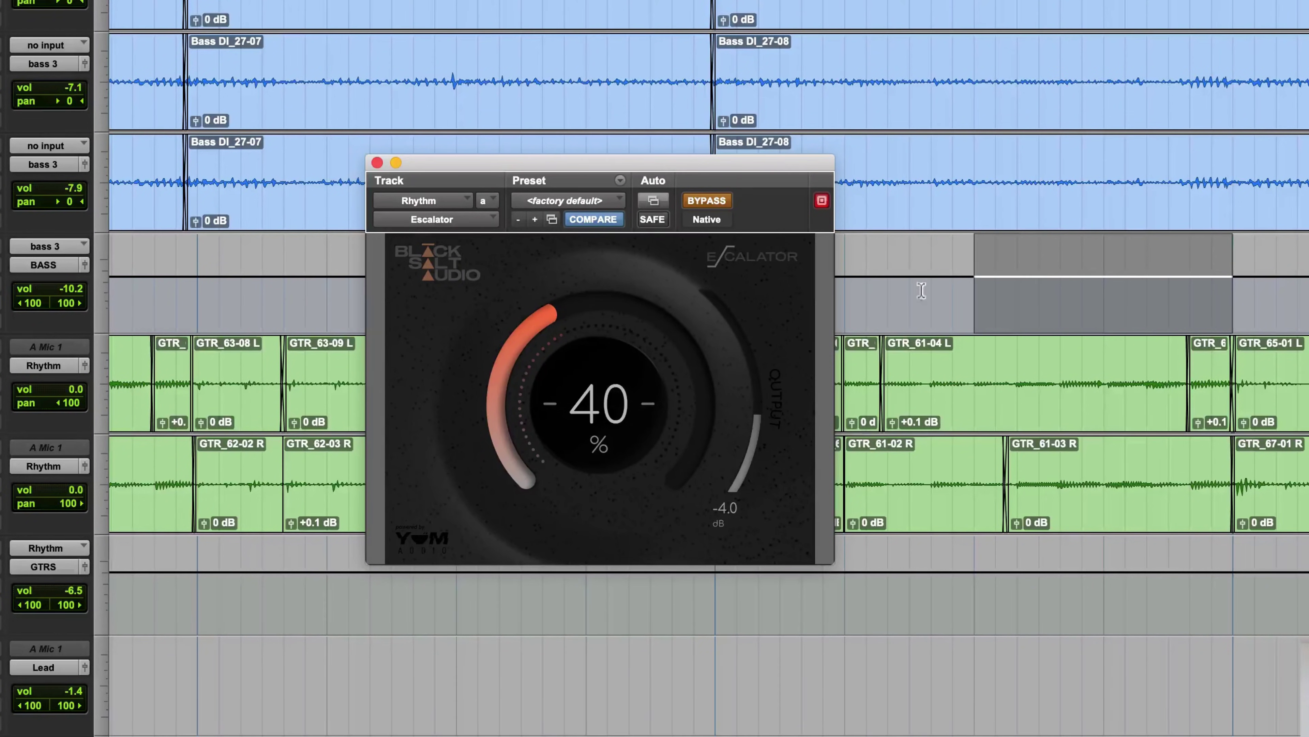
click(718, 202)
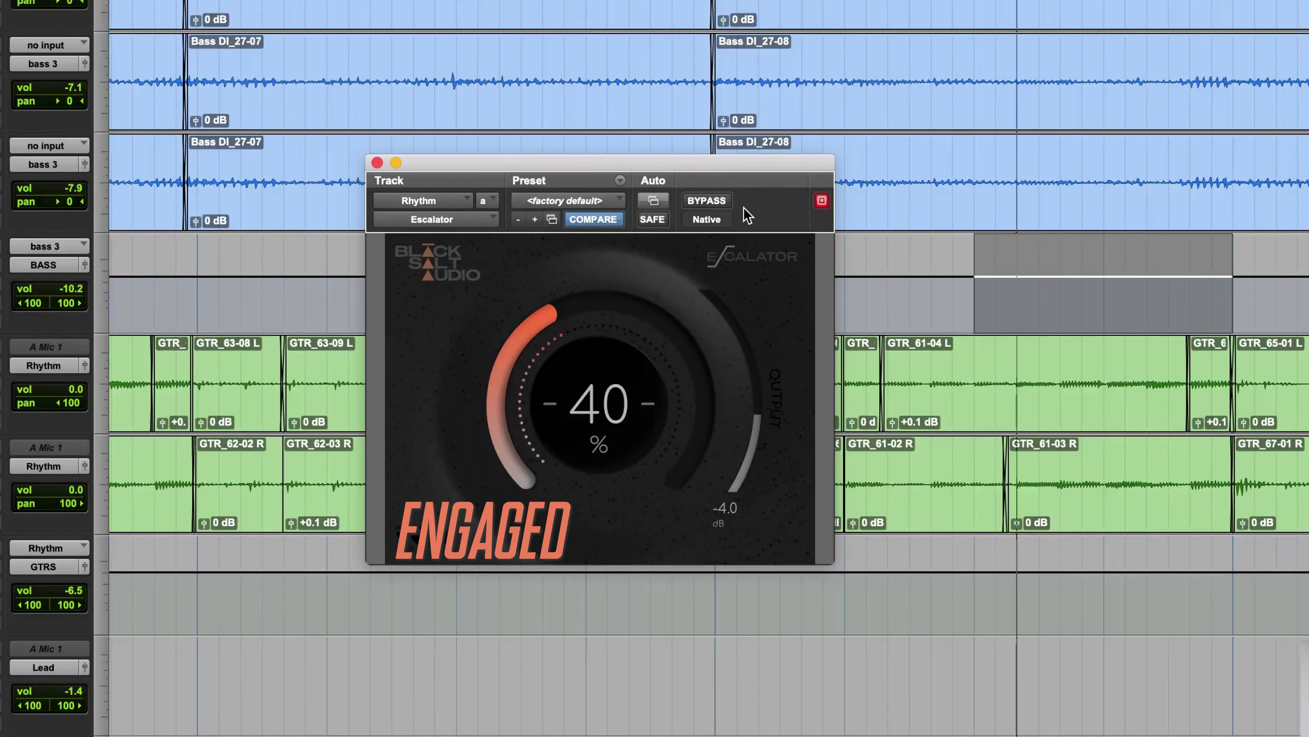
click(716, 202)
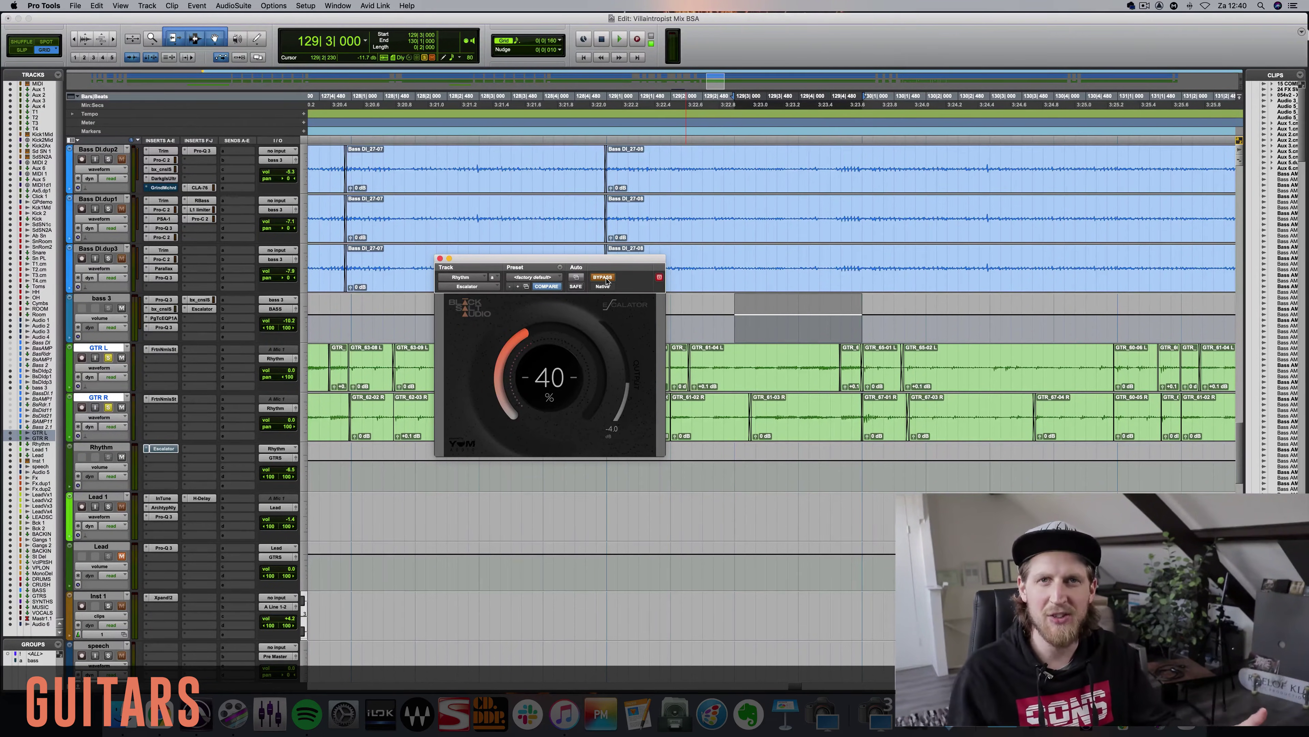
click(606, 280)
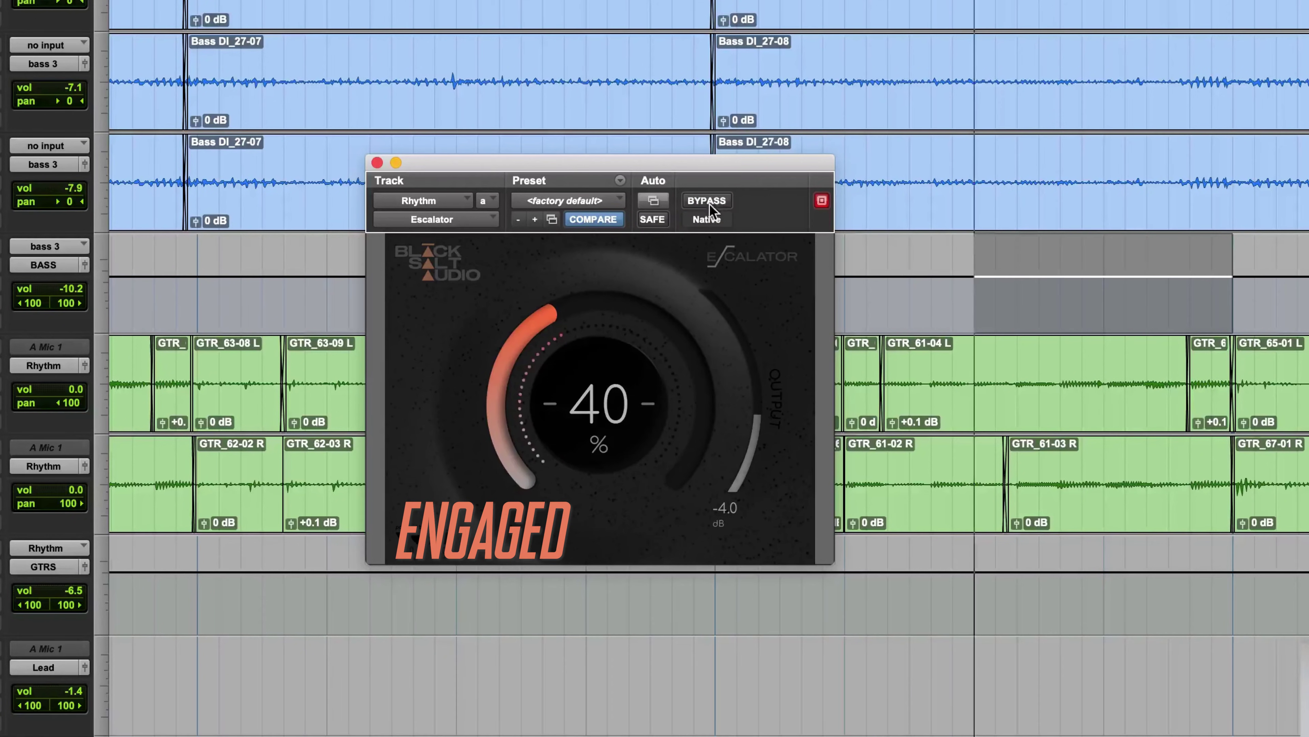
click(714, 203)
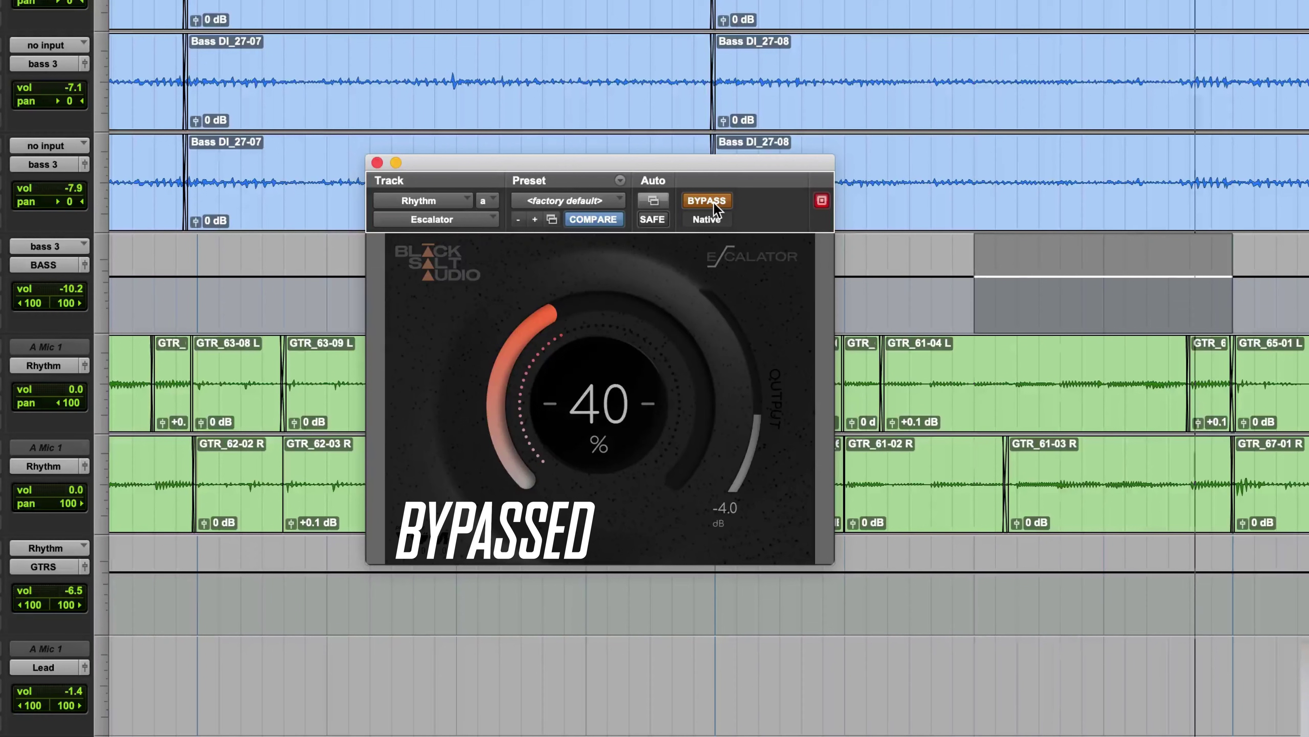
click(714, 202)
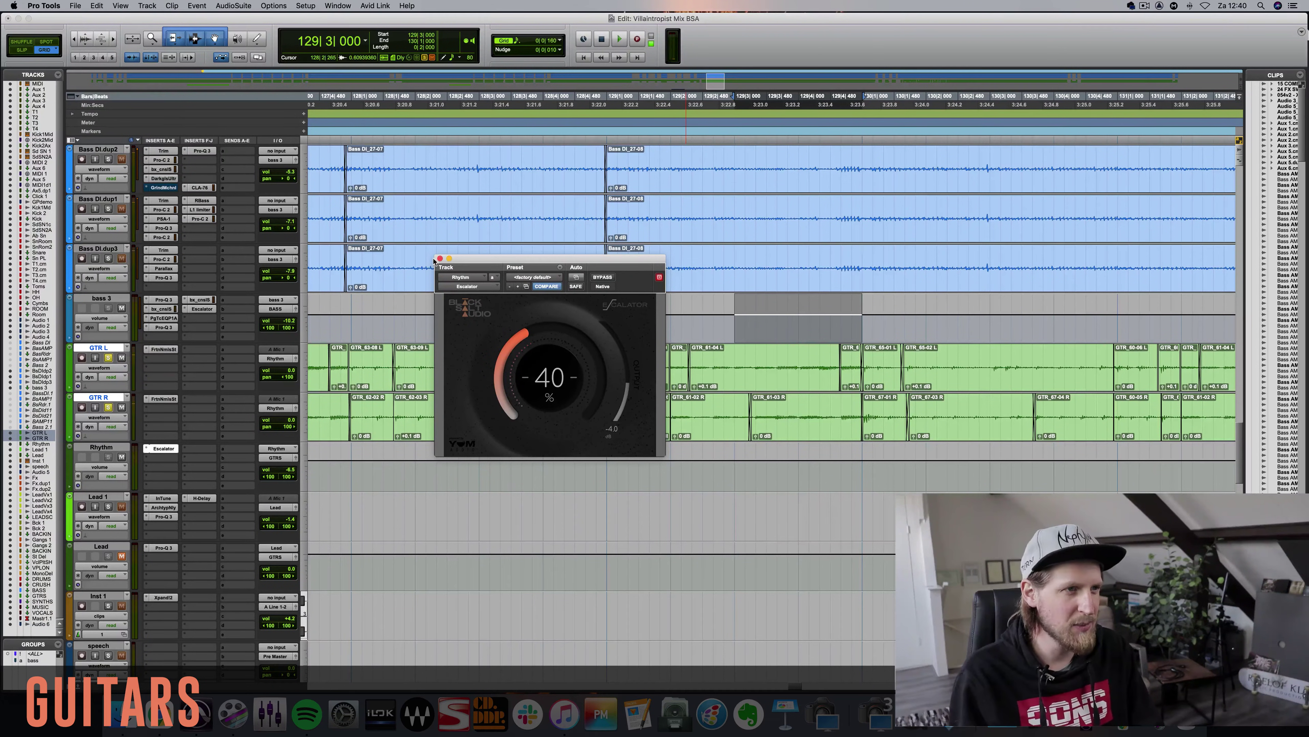
Close the Escalator window, re-engage the Rhythm insert during playback, then reopen Escalator
drag(519, 265, 552, 312)
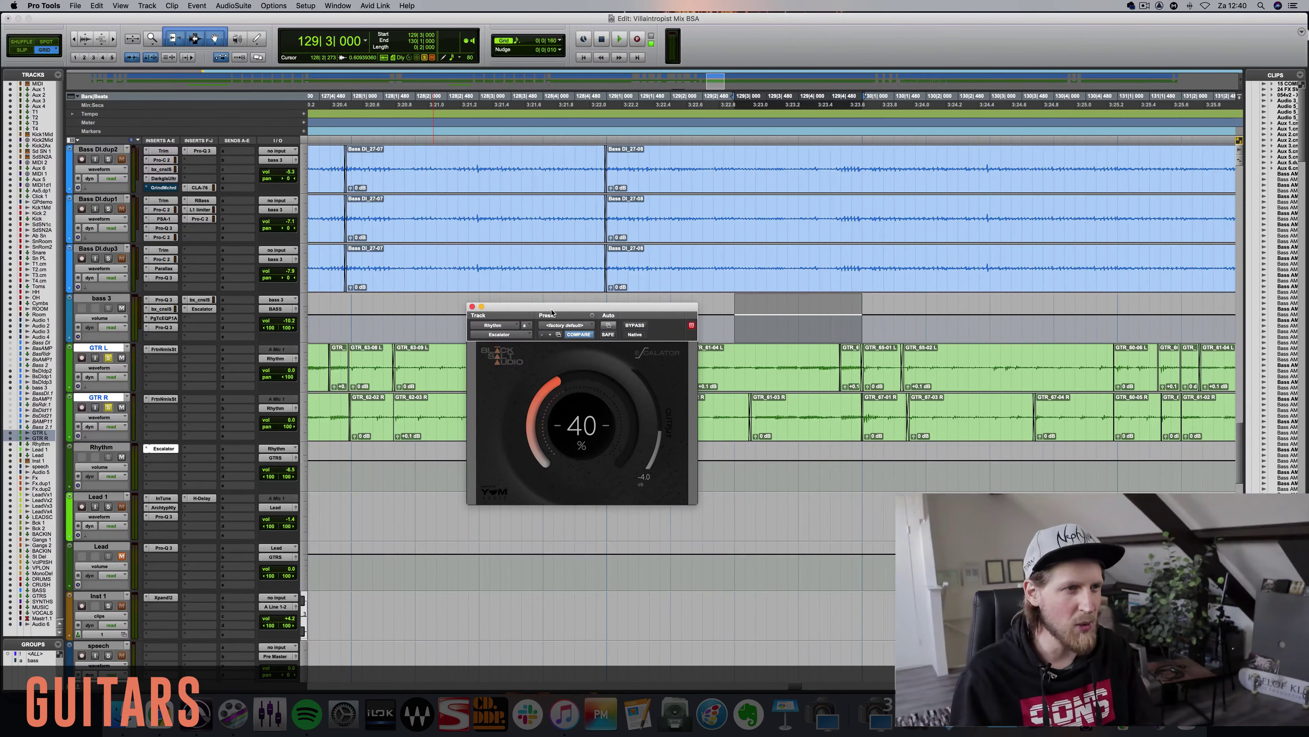
click(472, 306)
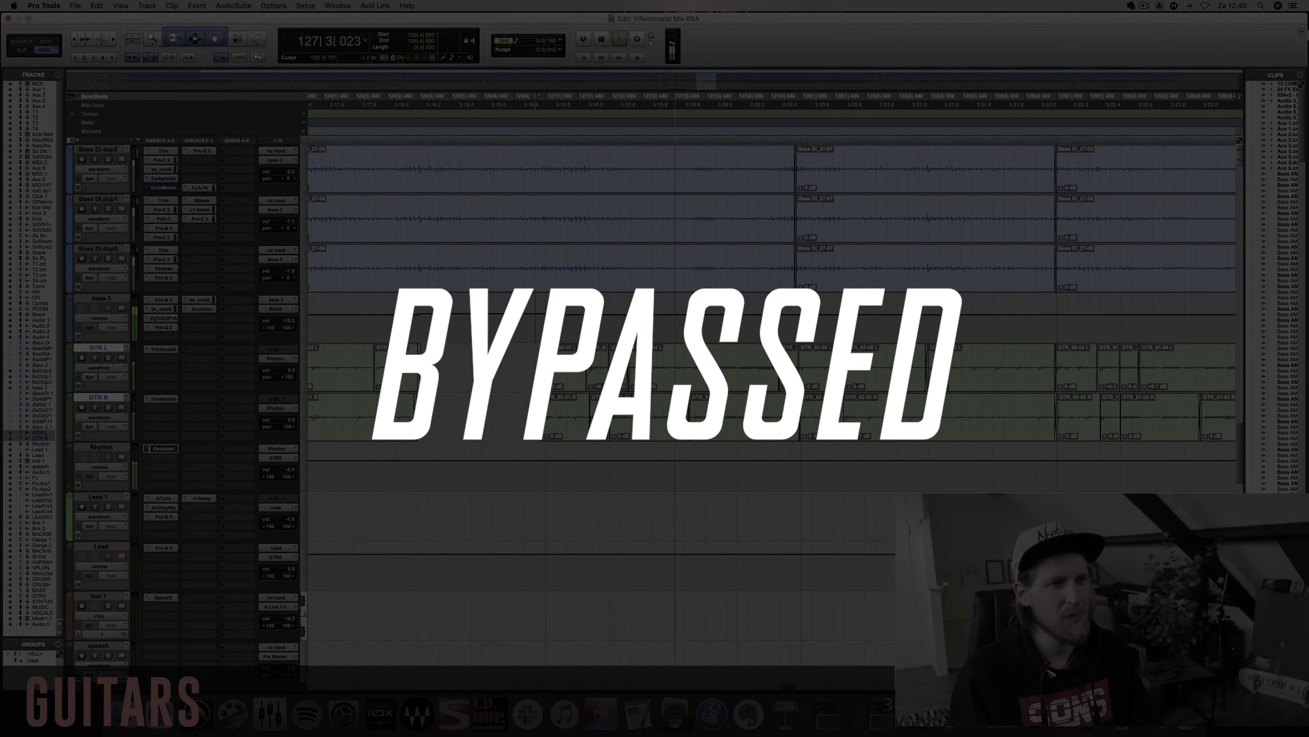
key(super+bracketleft)
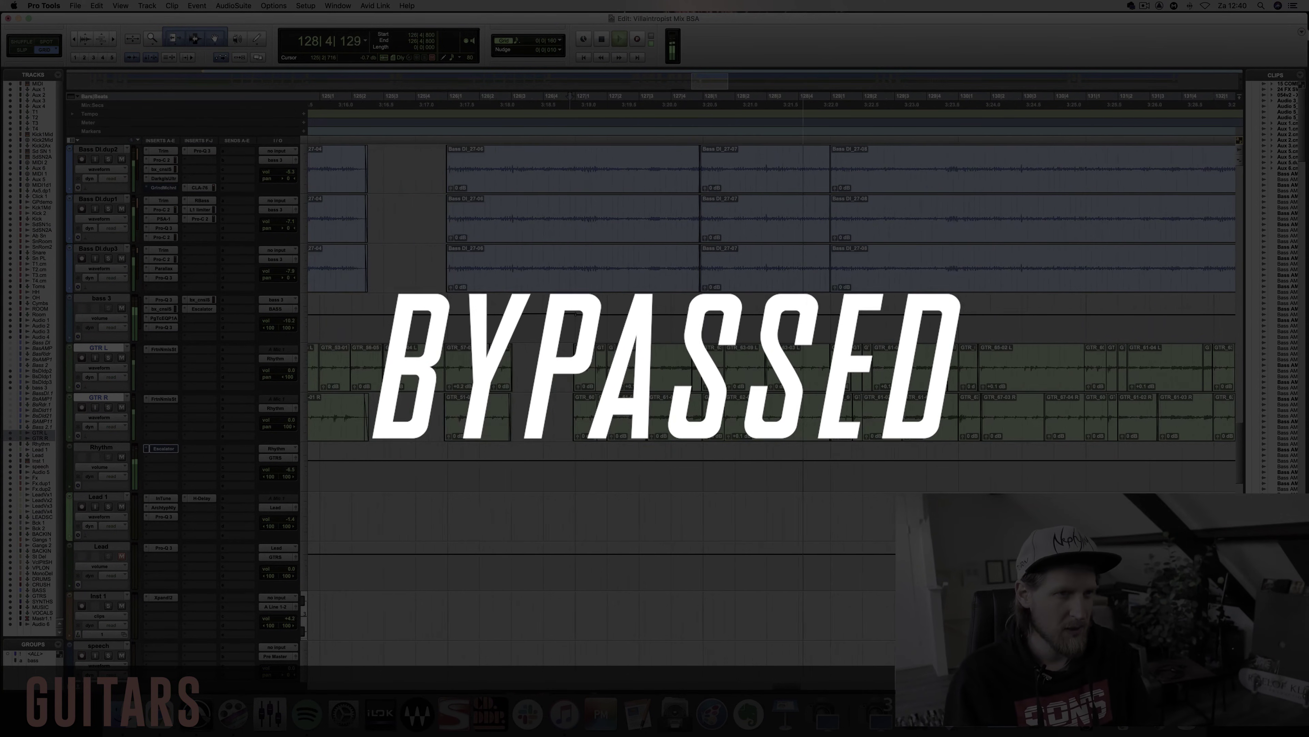
scroll(325, 355, down, 2)
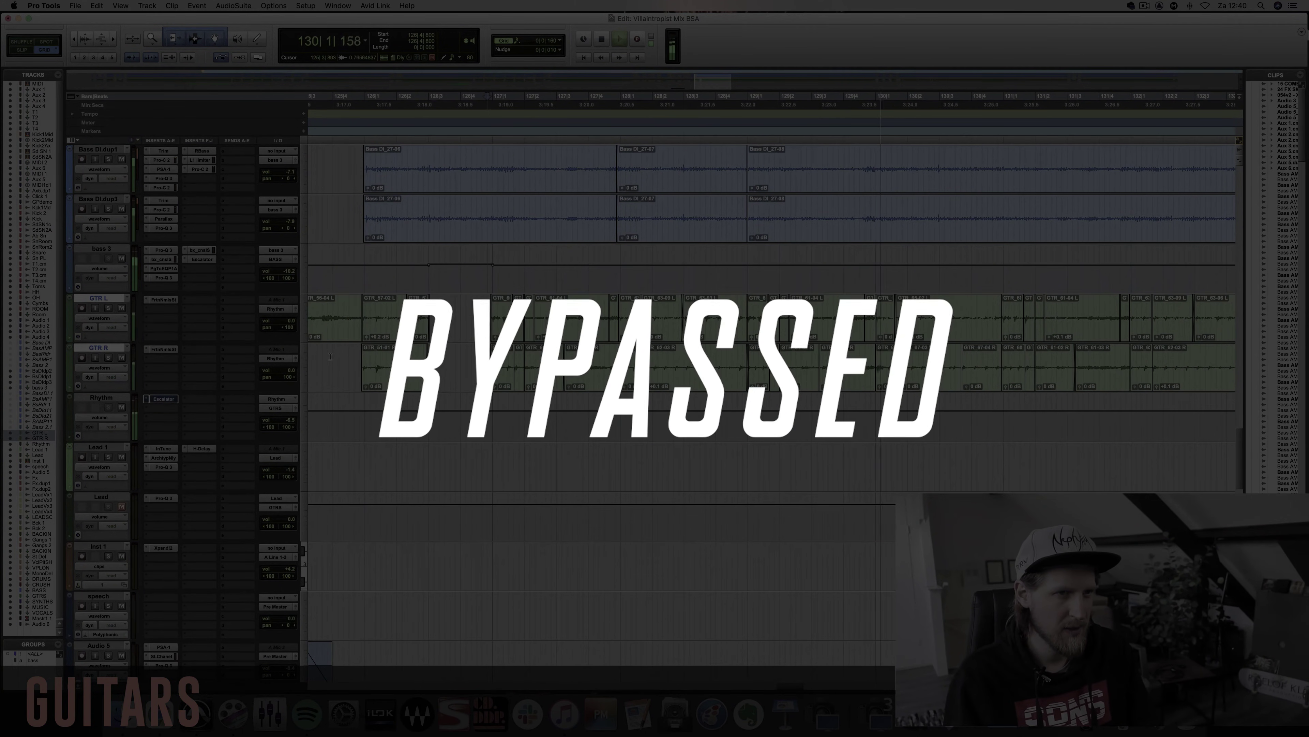
key(space)
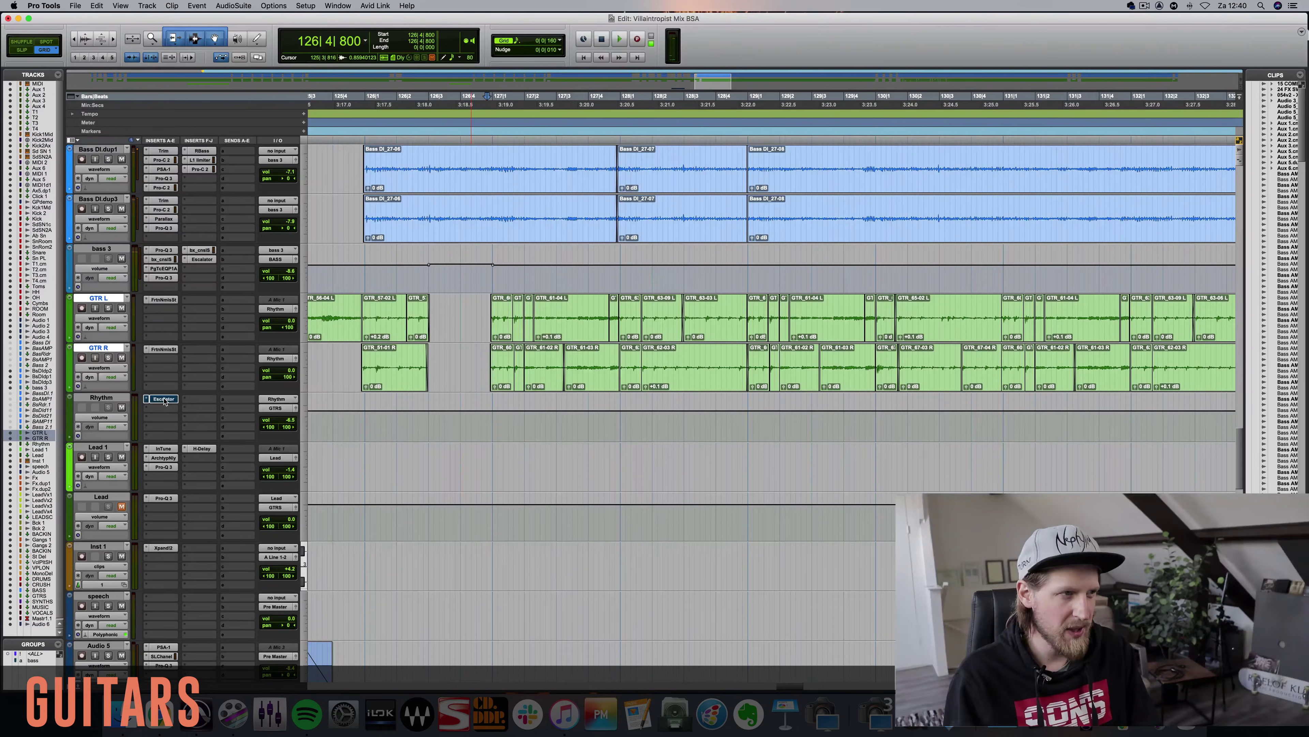
super+click(158, 399)
key(space)
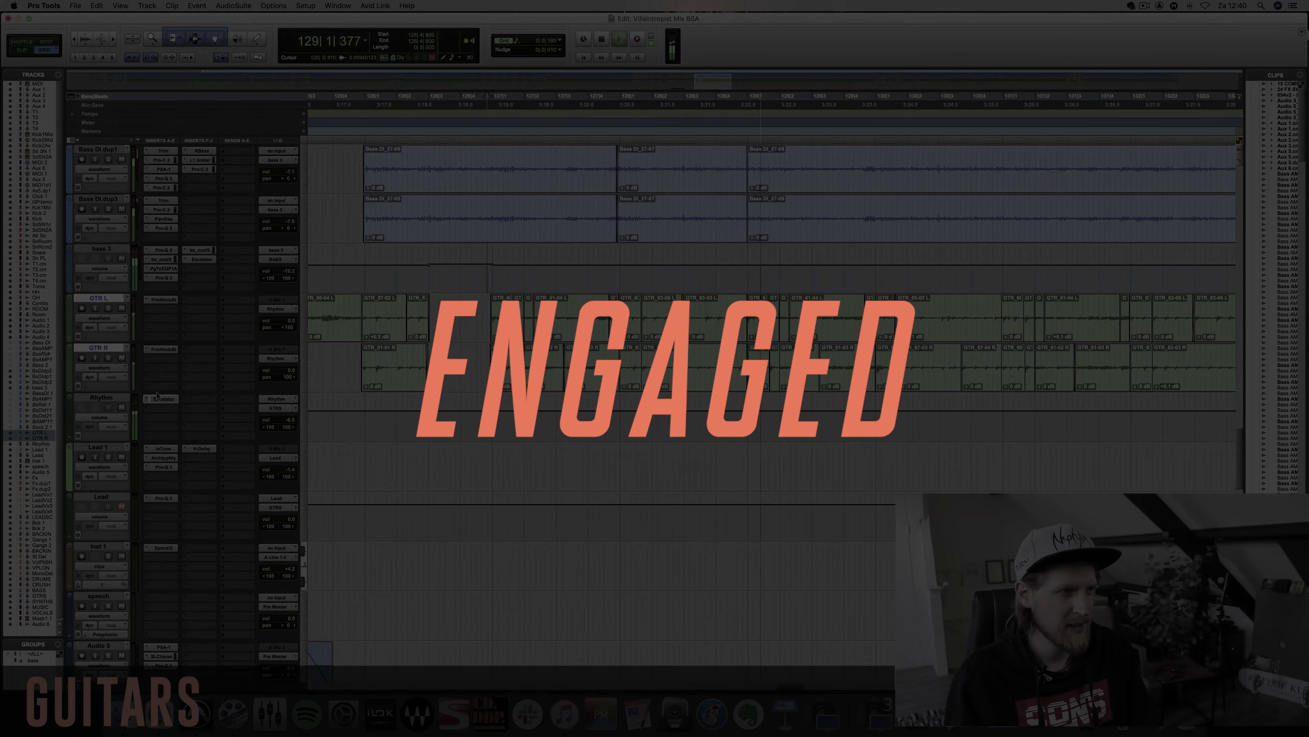
key(space)
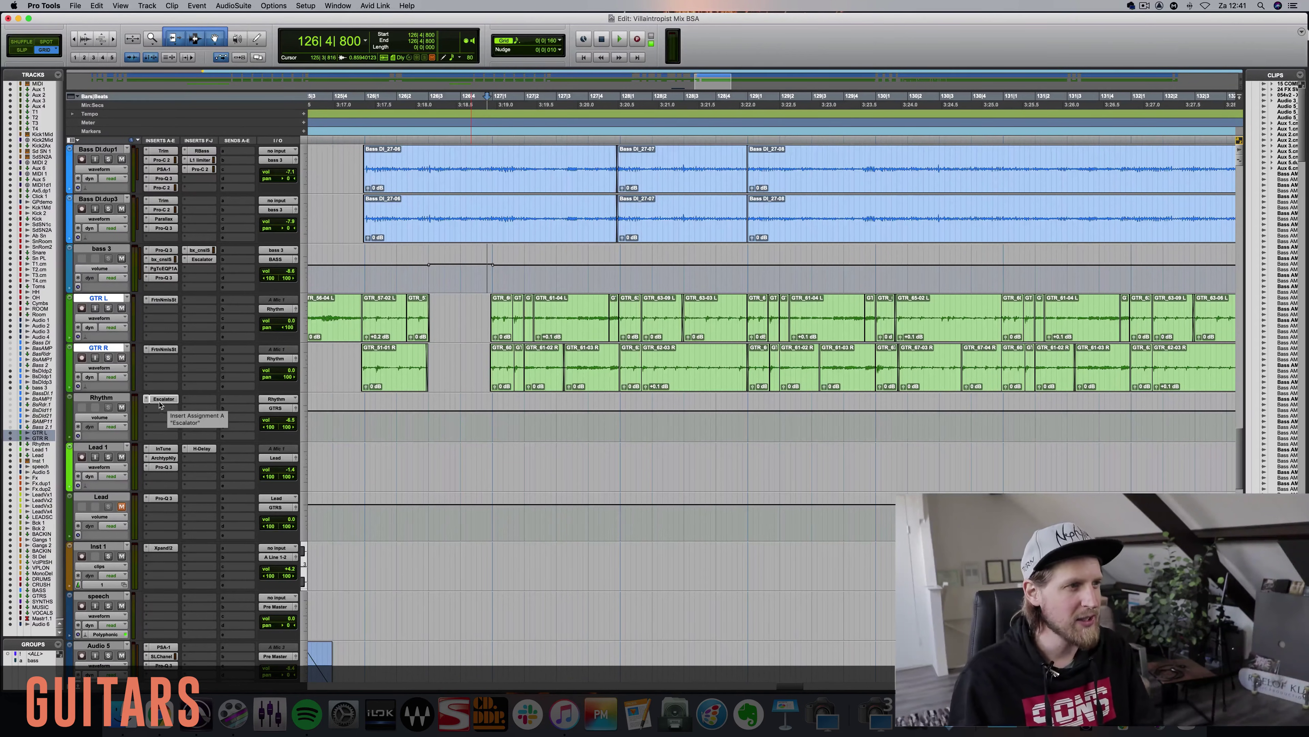
click(160, 403)
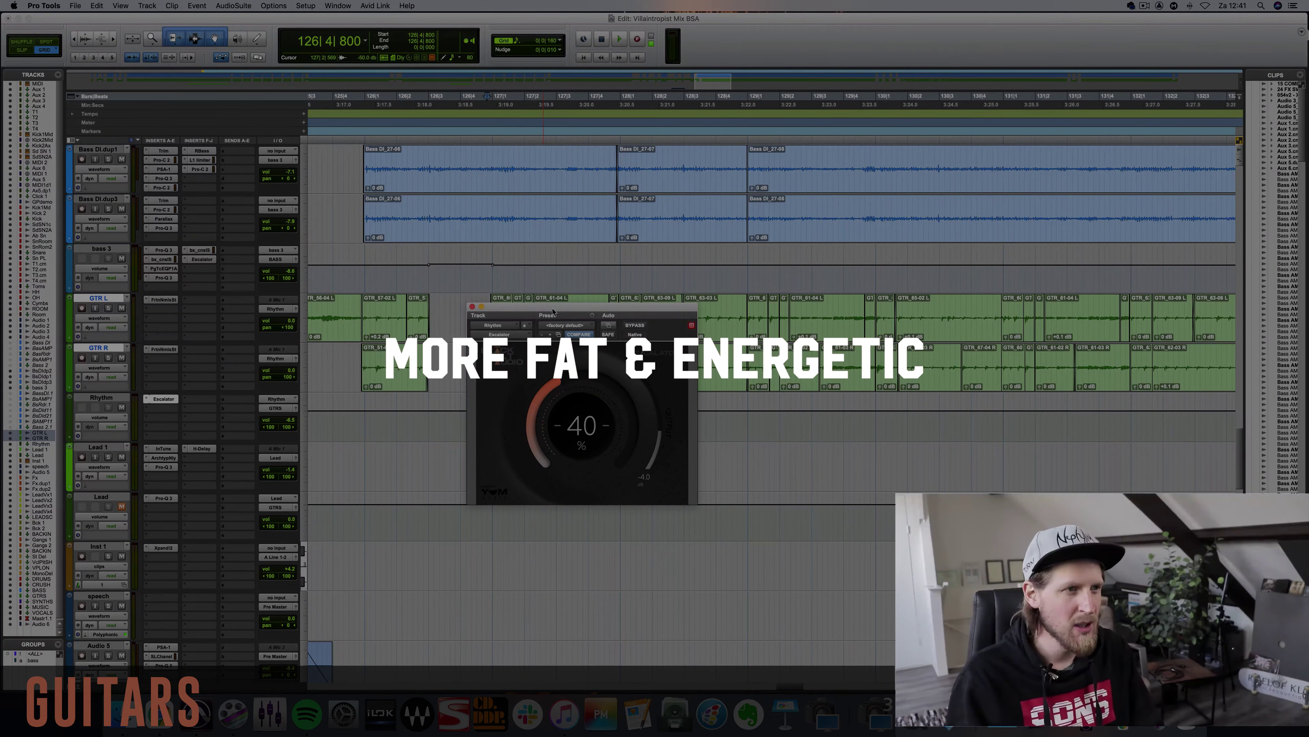
Close the Escalator window and check bass 3's insert plug-in list without adding anything
click(472, 306)
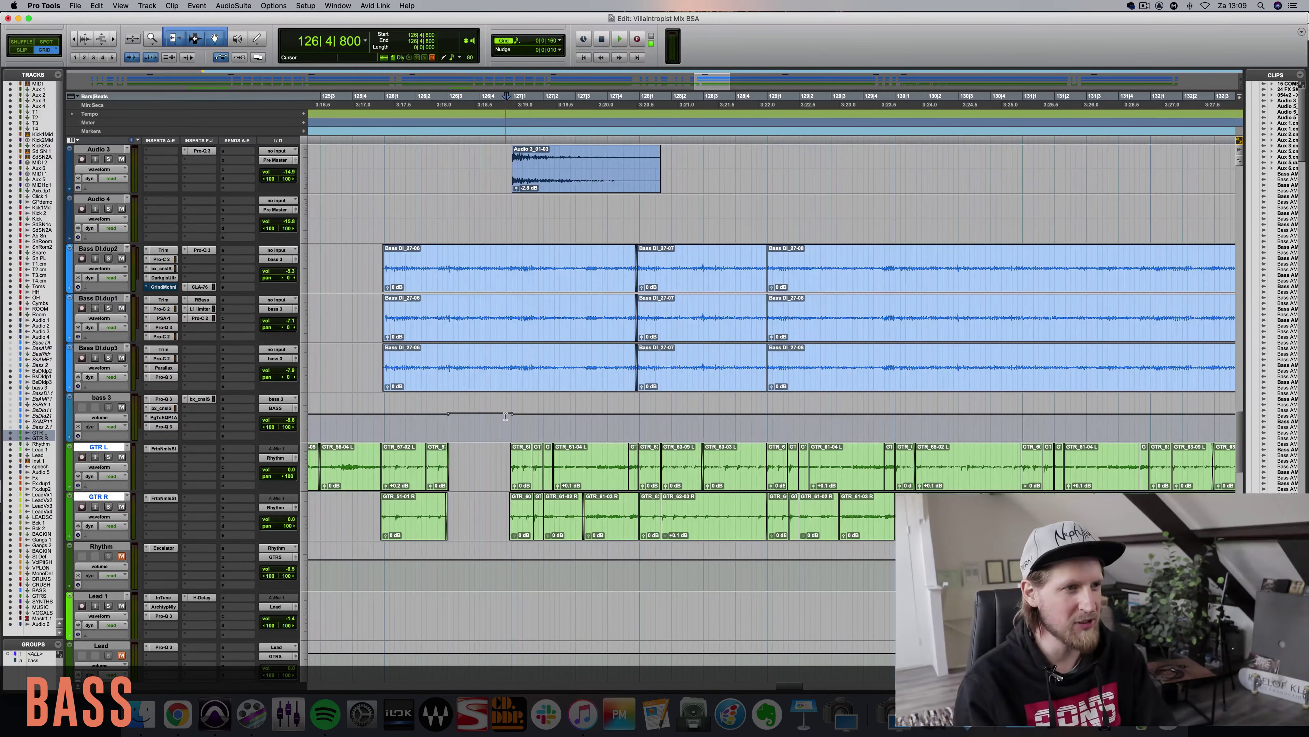
click(209, 411)
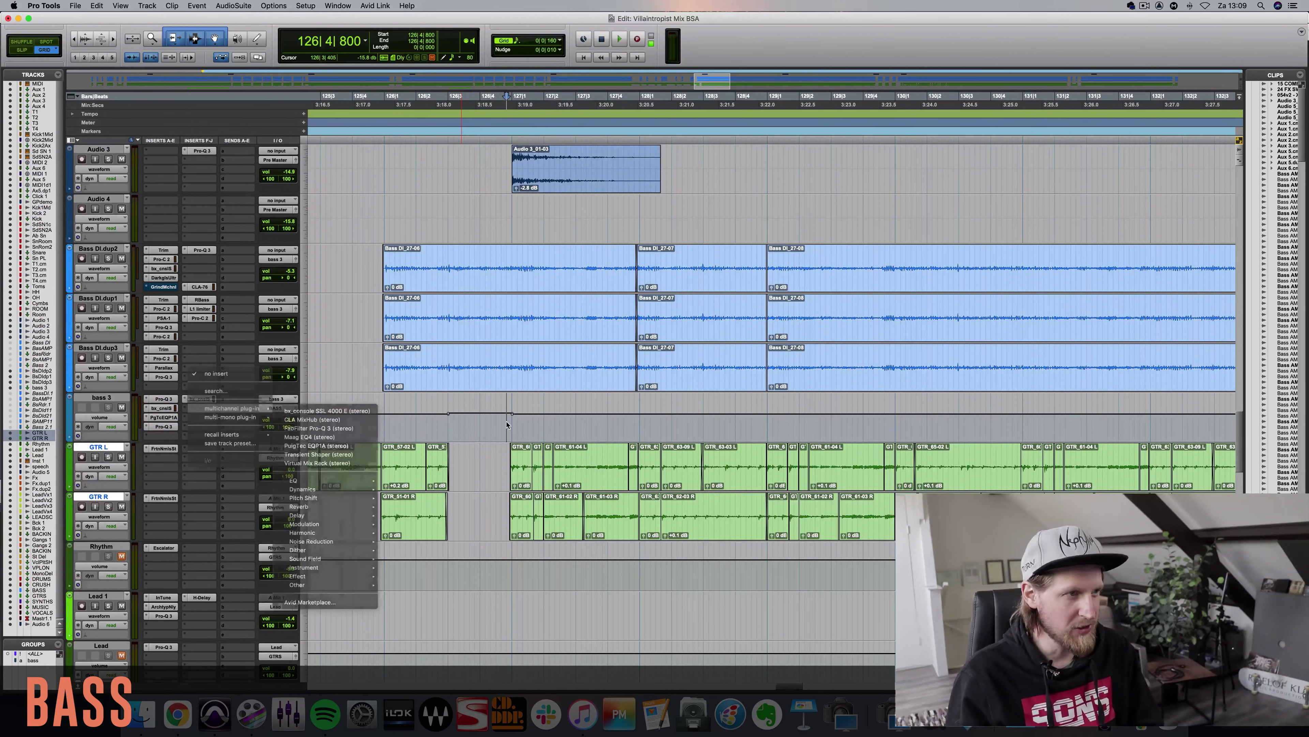
click(319, 475)
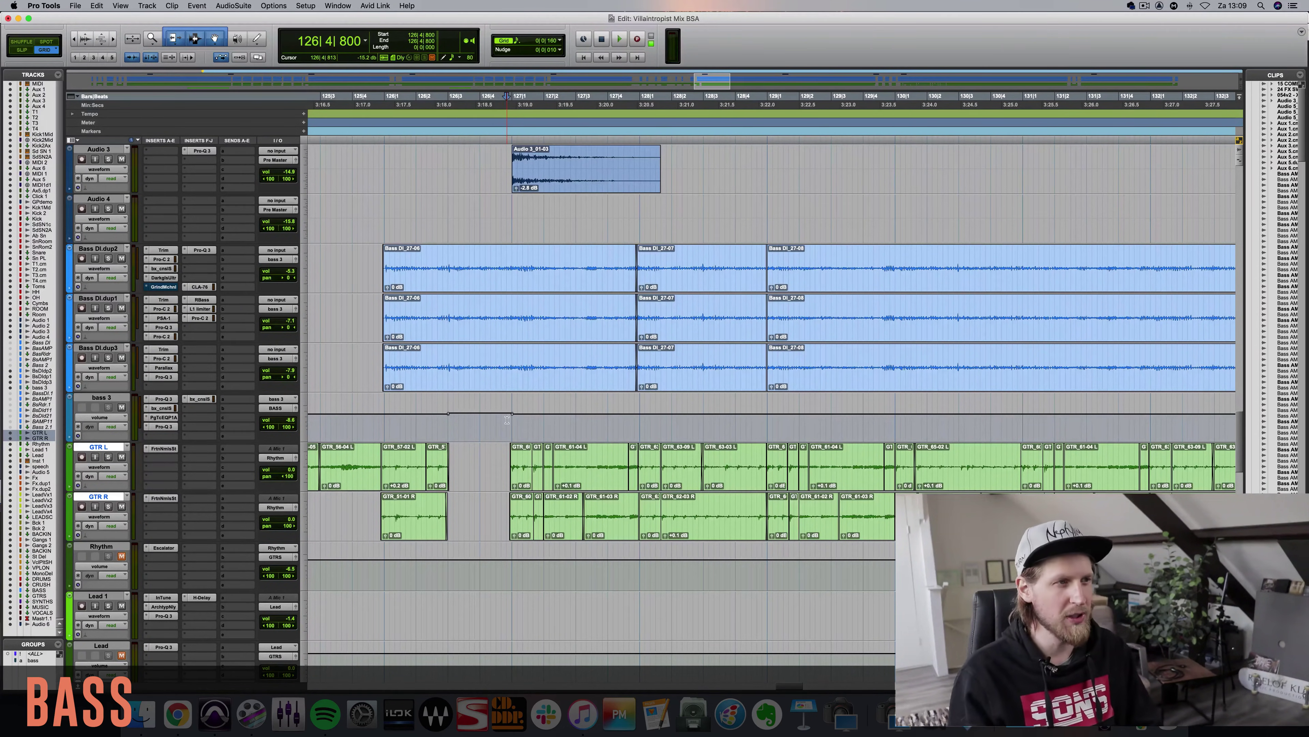
Play the bass section twice, stopping at 126|4|800
key(space)
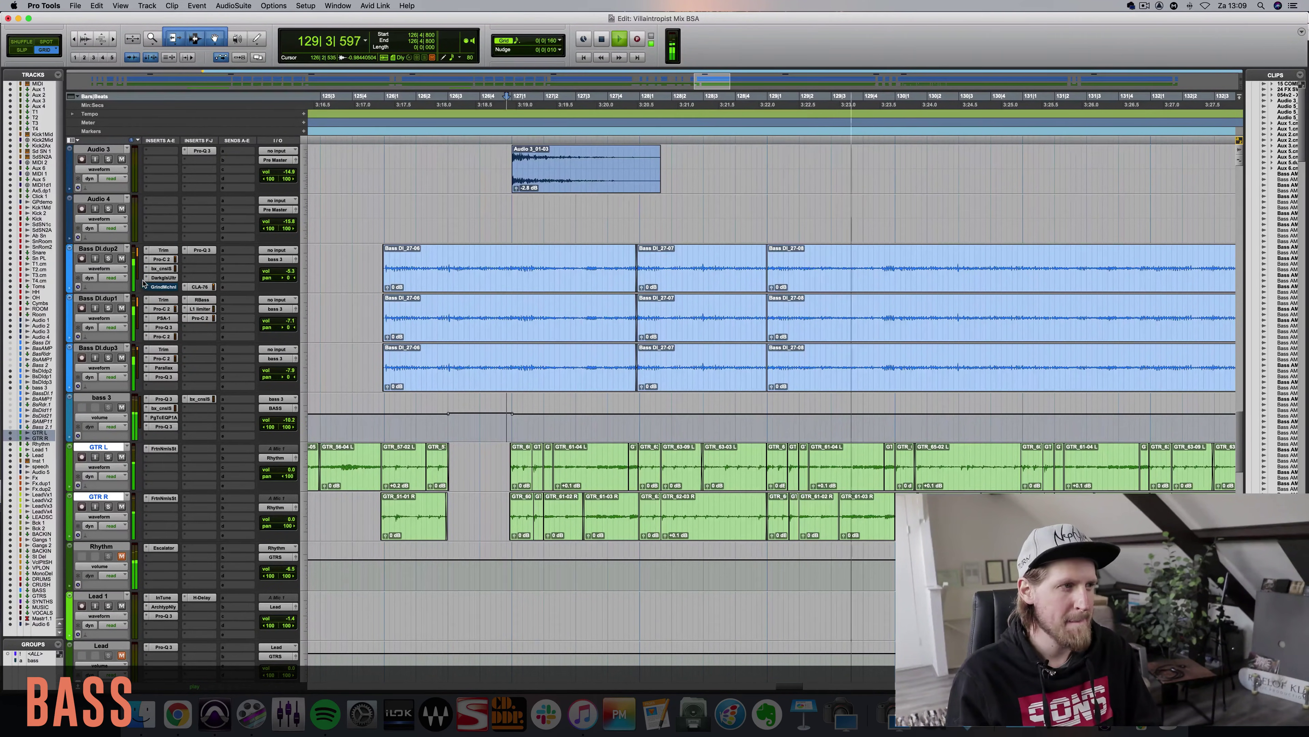
key(space)
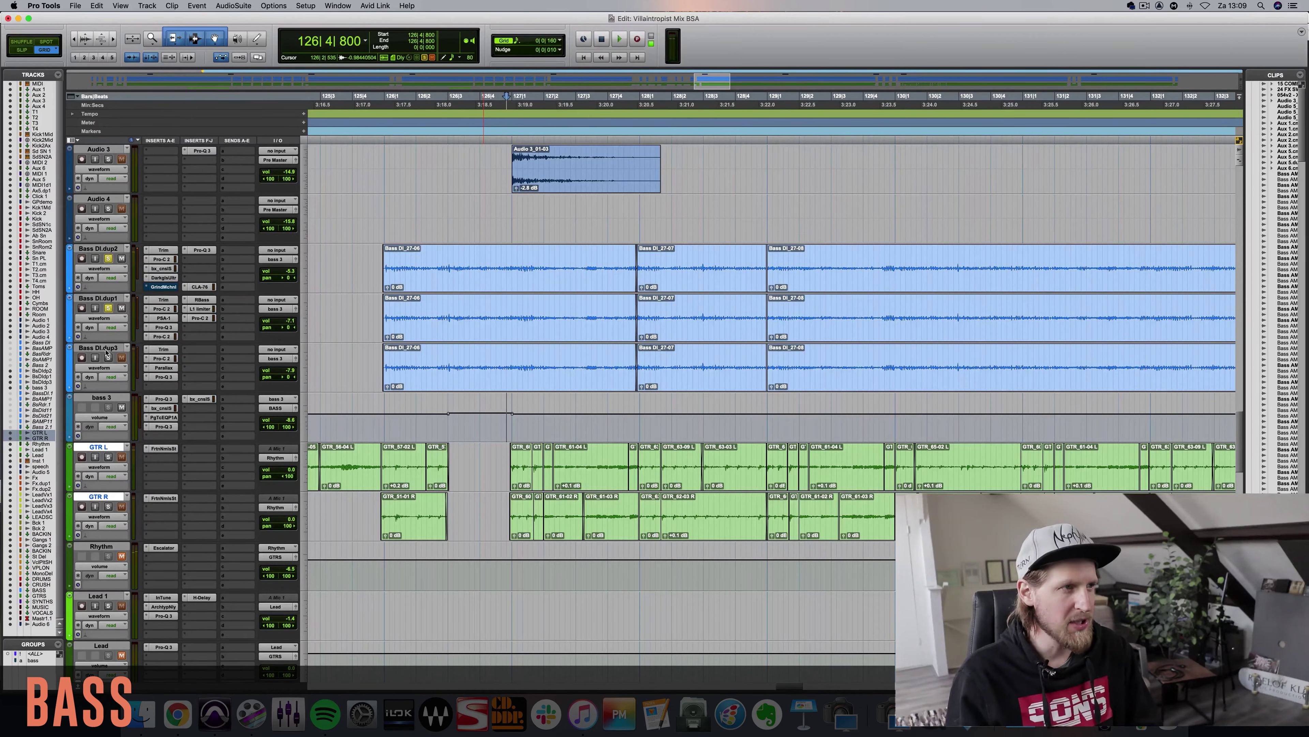
key(space)
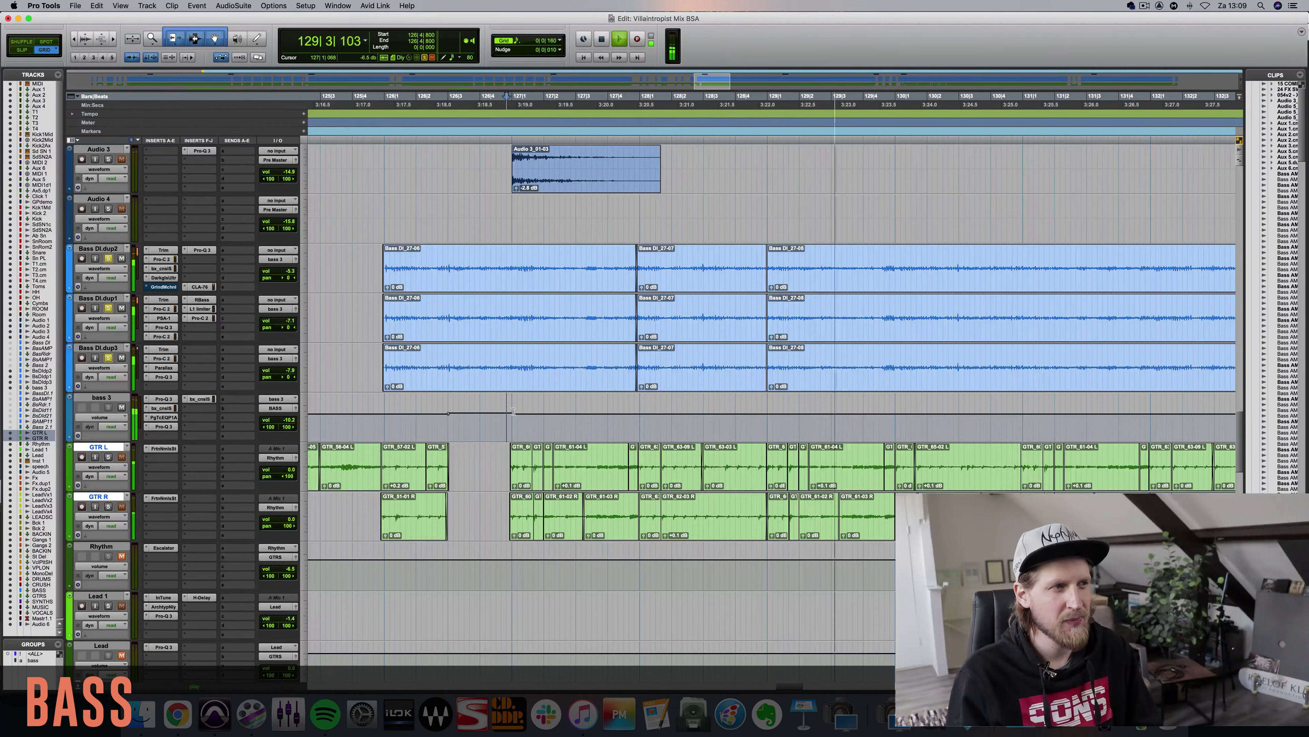
key(space)
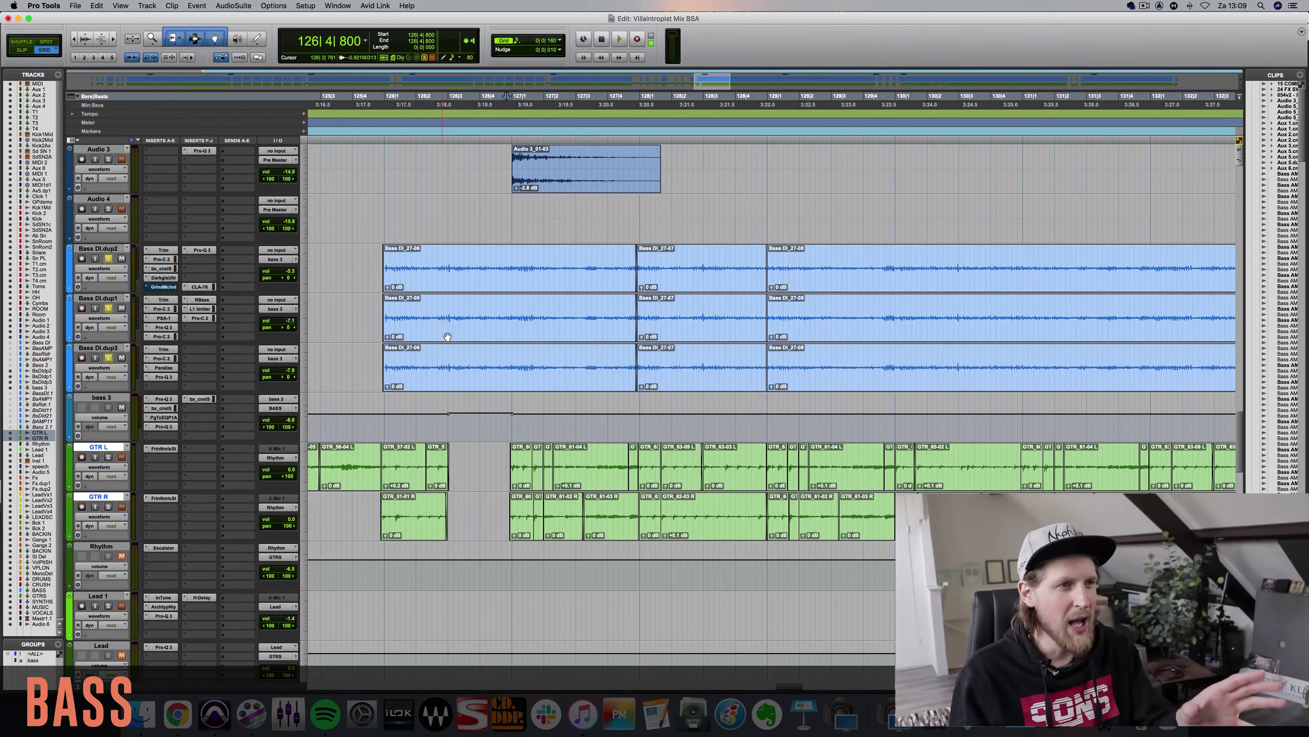
Insert Escalator on bass 3's free insert slot
click(191, 427)
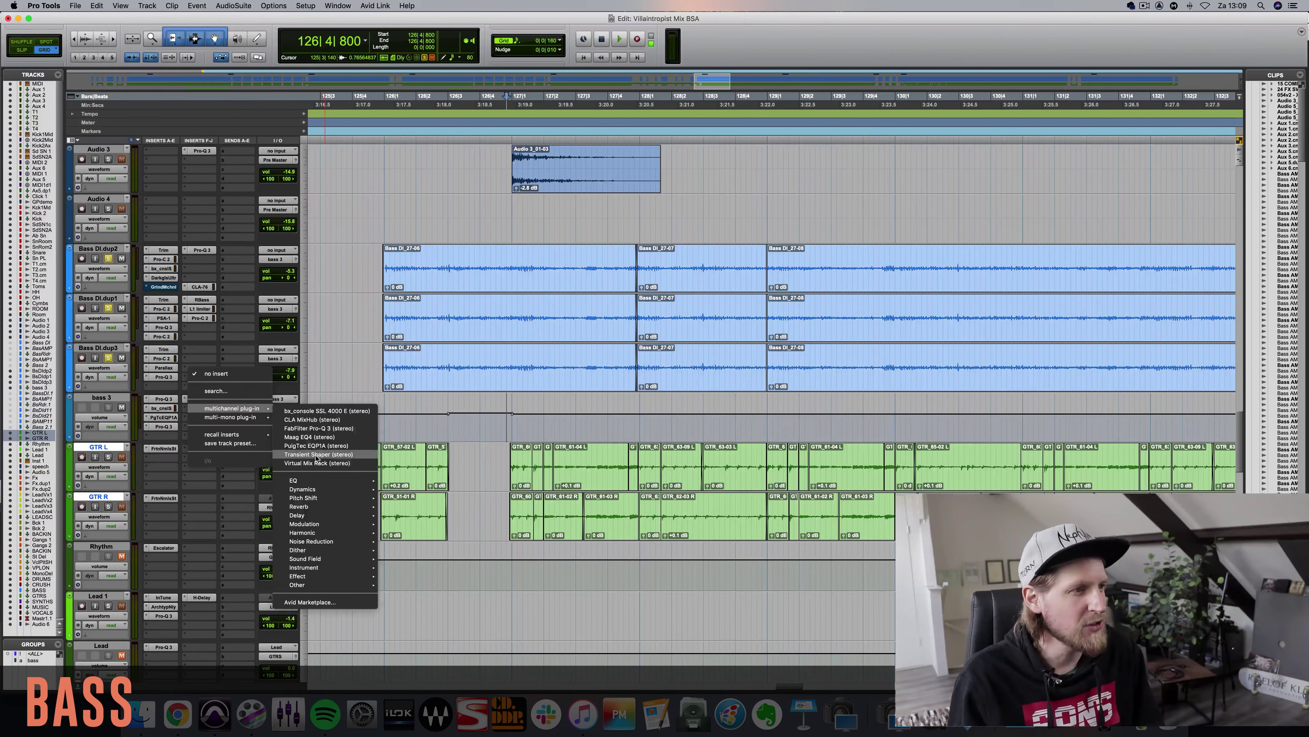
mouse_move(328, 534)
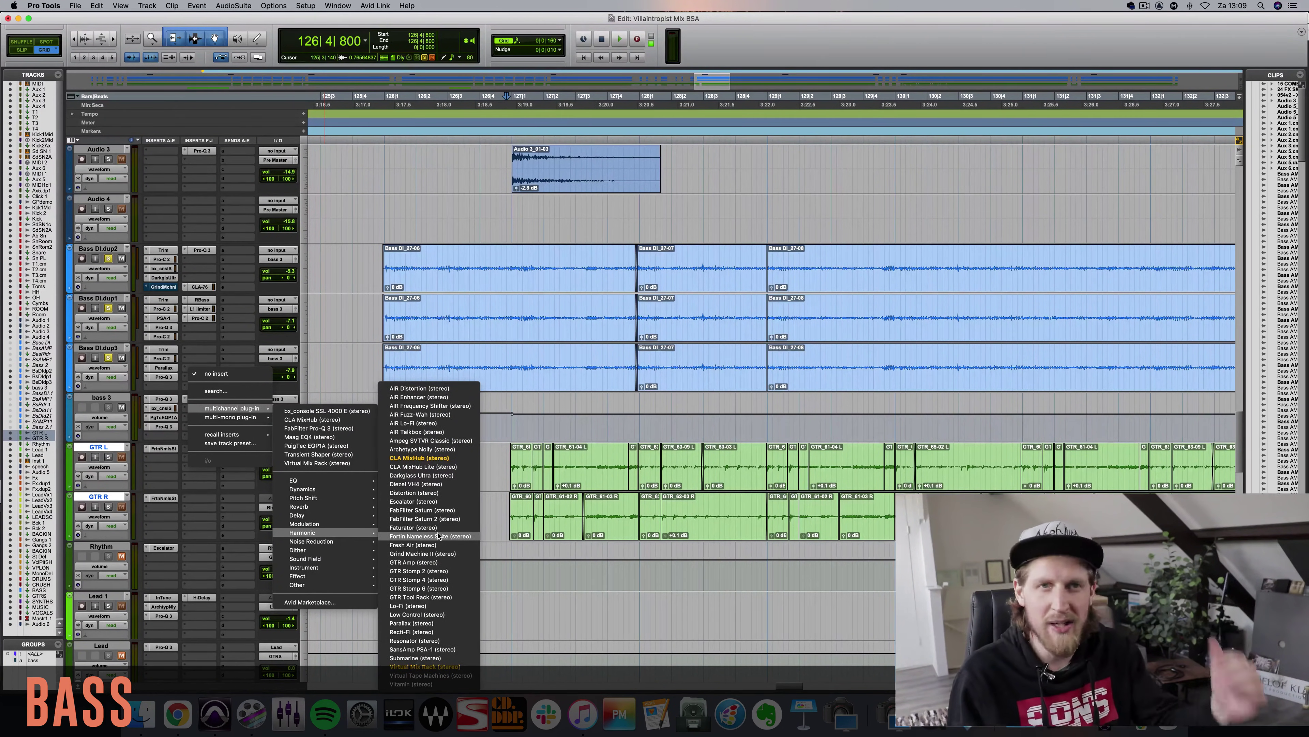
click(413, 501)
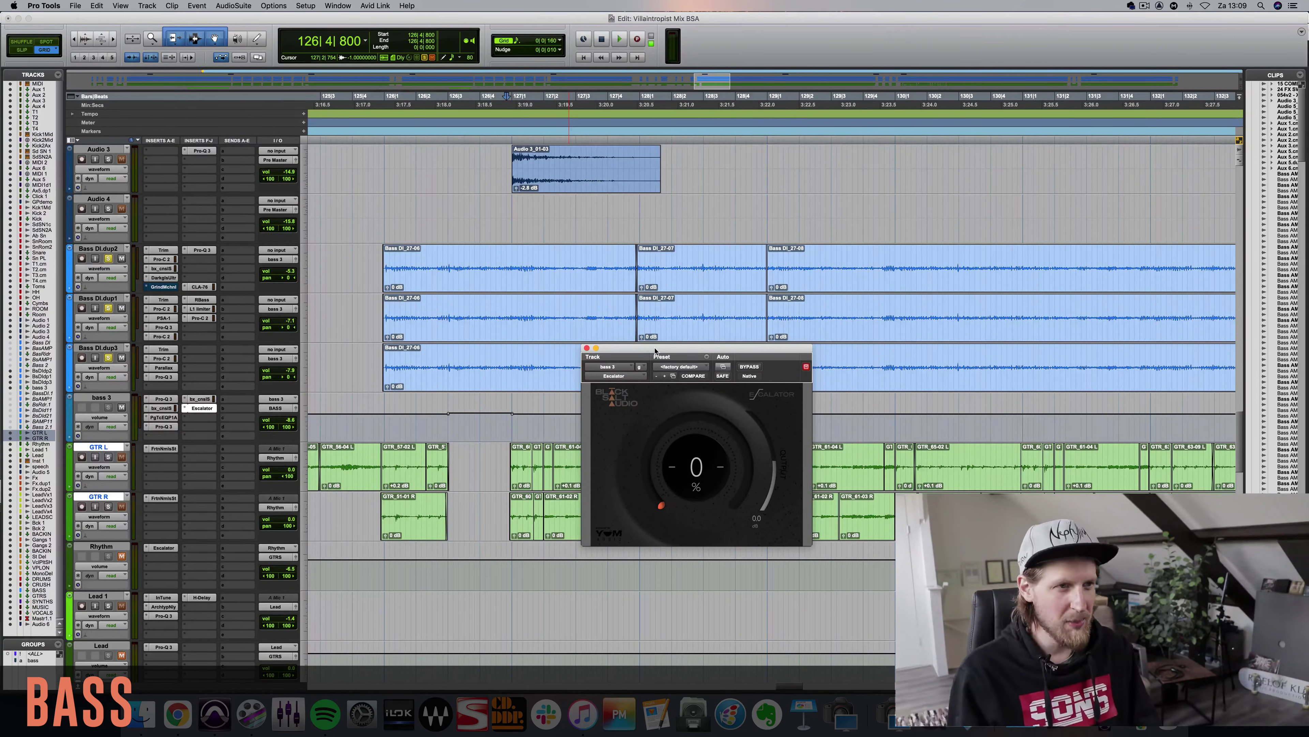
drag(655, 351, 638, 342)
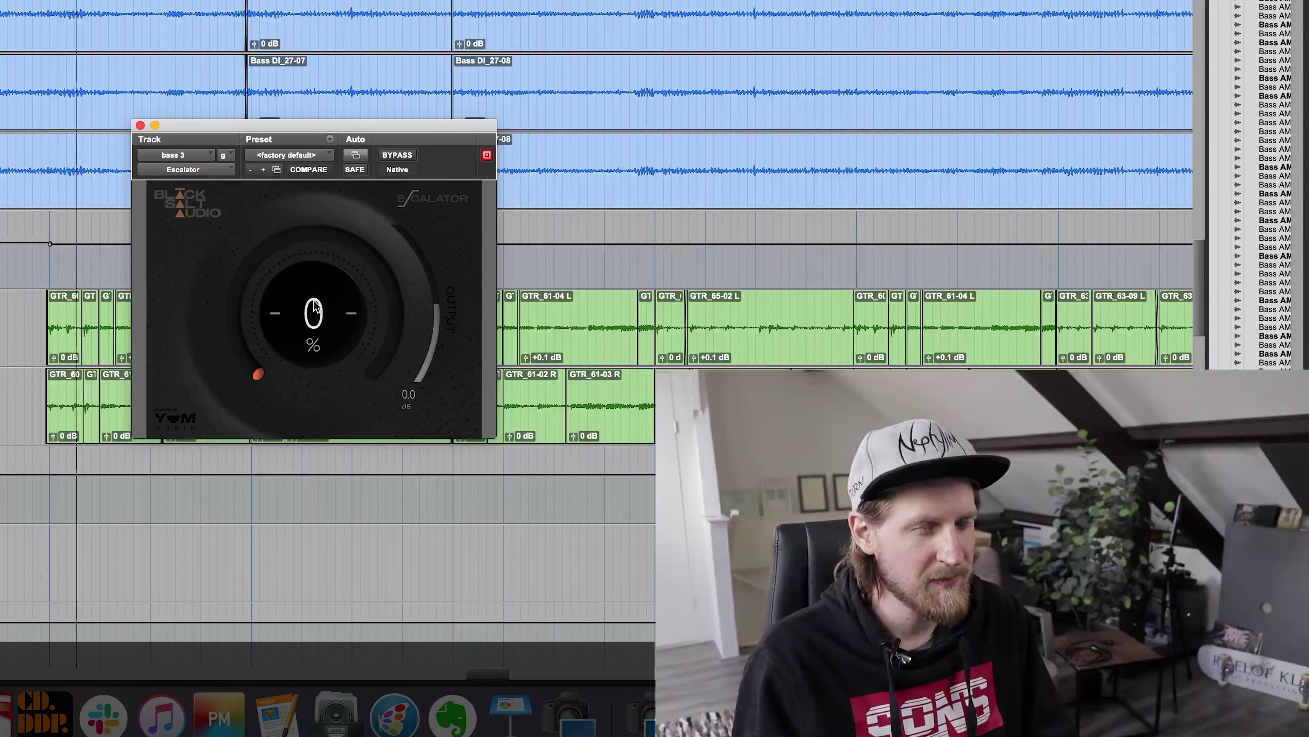
Set the bass Escalator to 34% saturation with output at -3.4 dB
drag(323, 323, 316, 251)
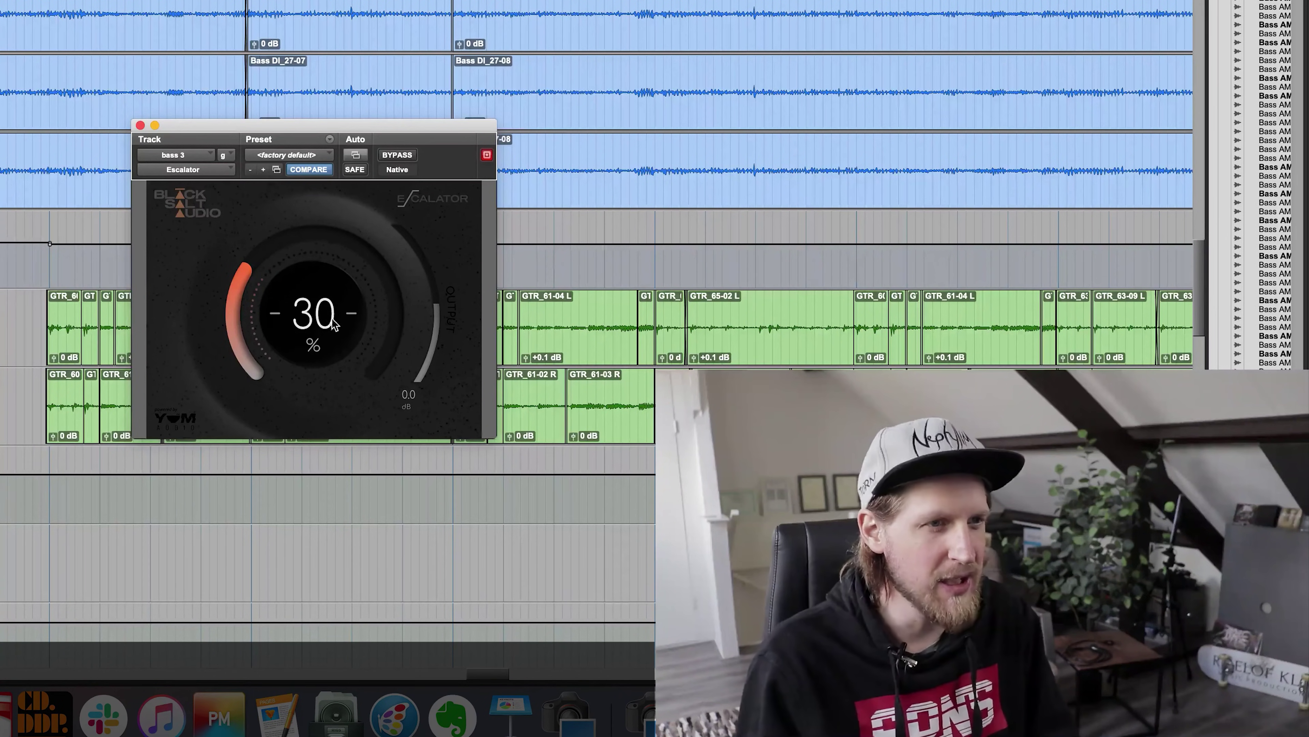
drag(331, 326, 330, 291)
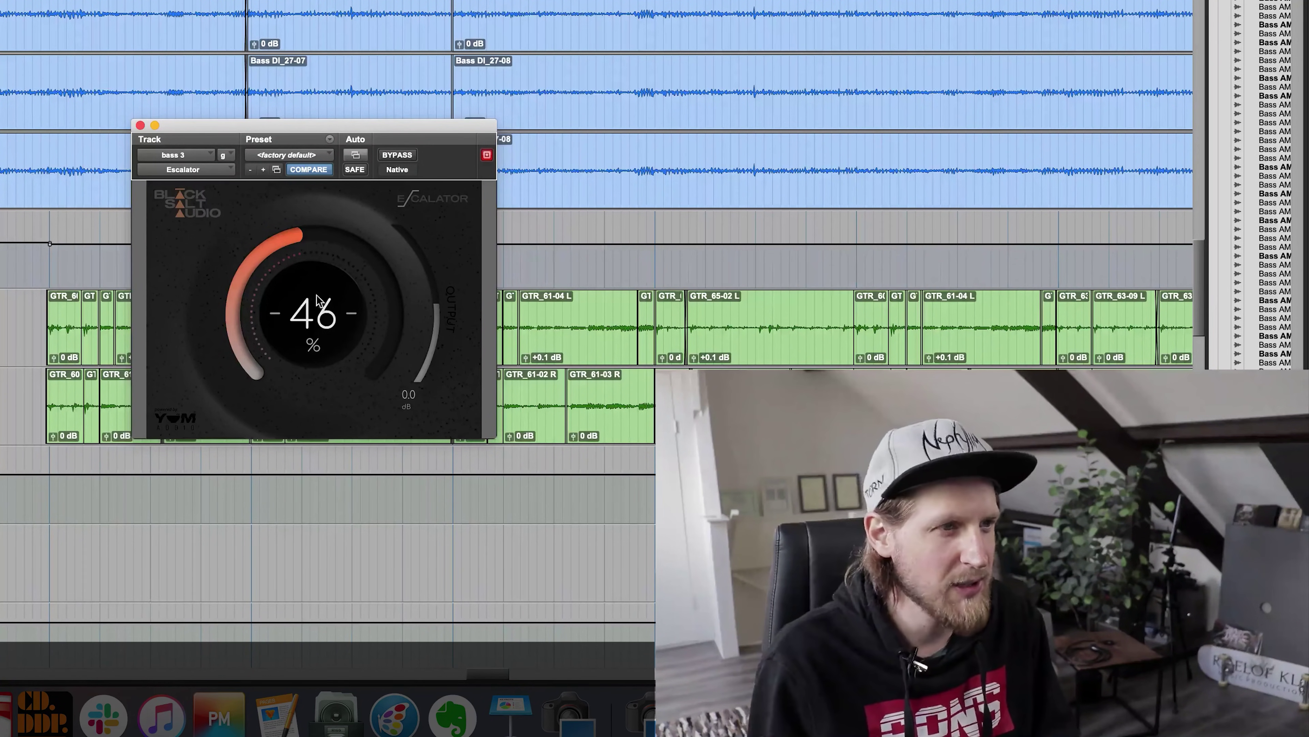
drag(326, 295, 439, 321)
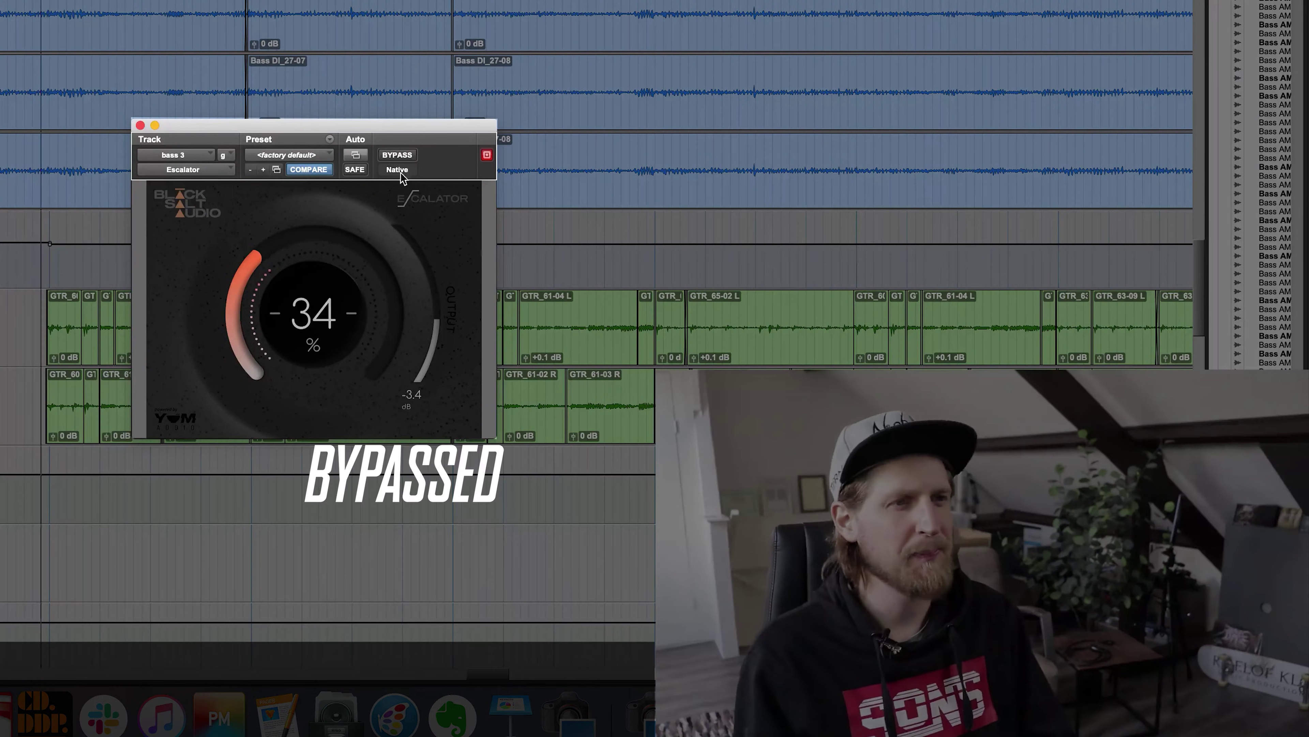
Compare bass 3 with Escalator bypassed and engaged during playback, leaving it active at 34%
click(397, 155)
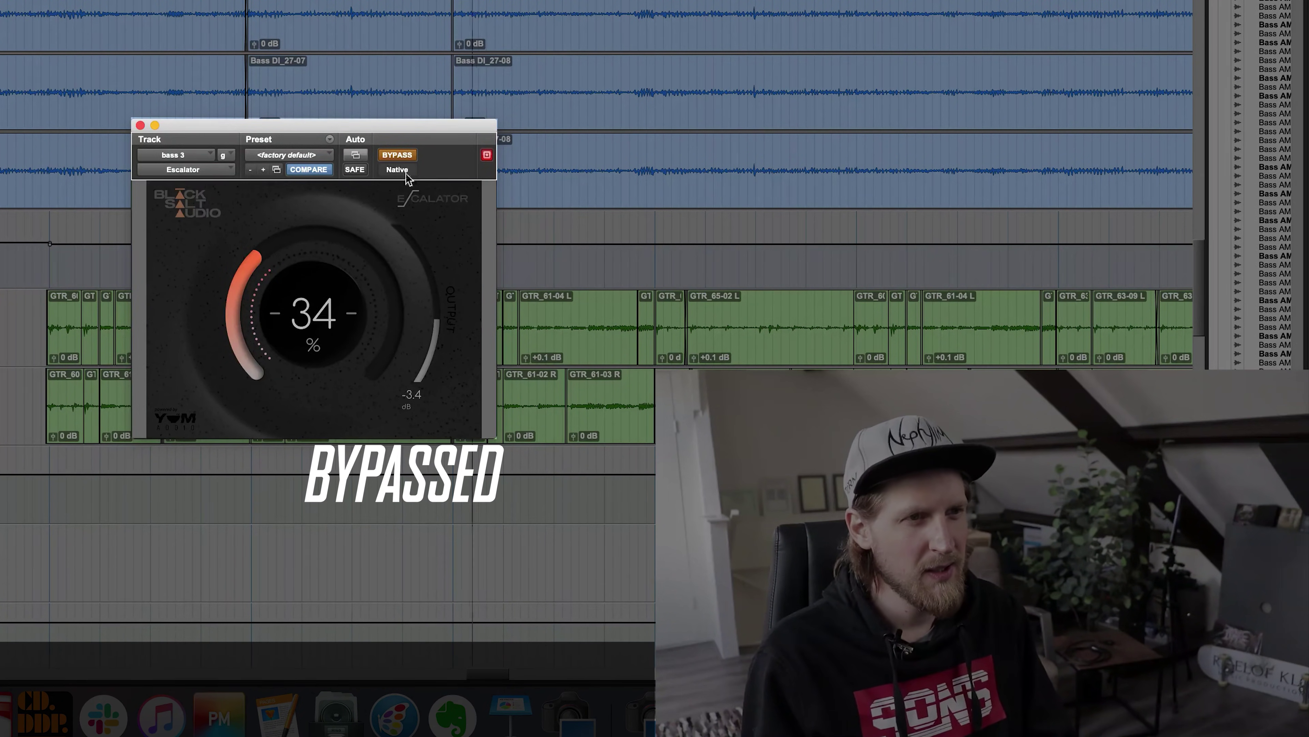
click(397, 155)
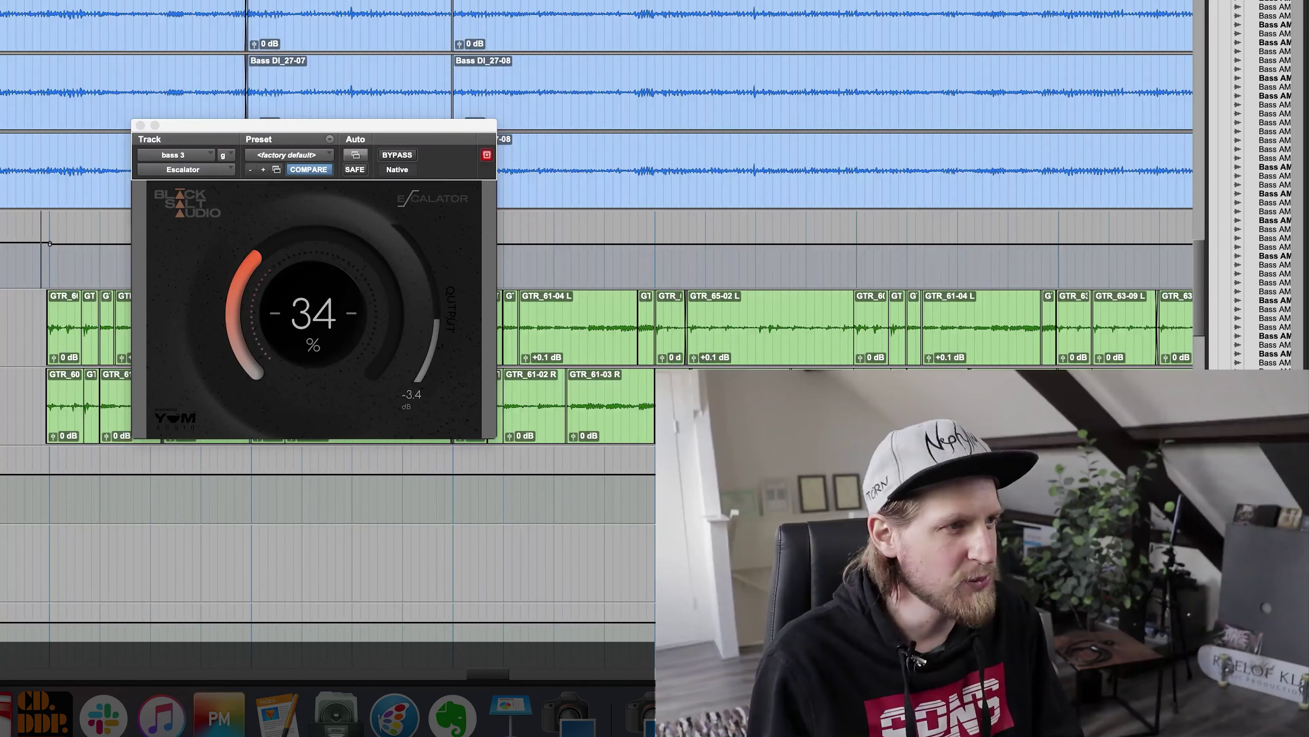
drag(308, 127, 303, 146)
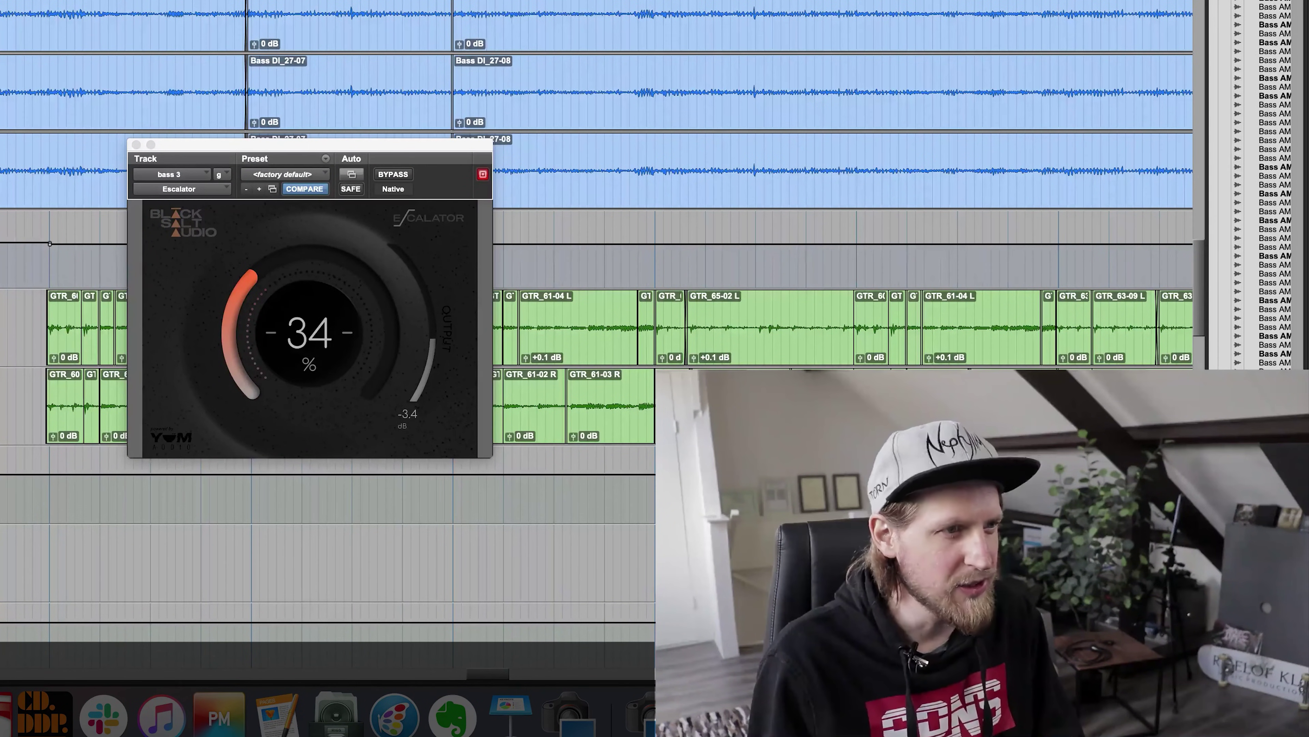
super+click(0, 236)
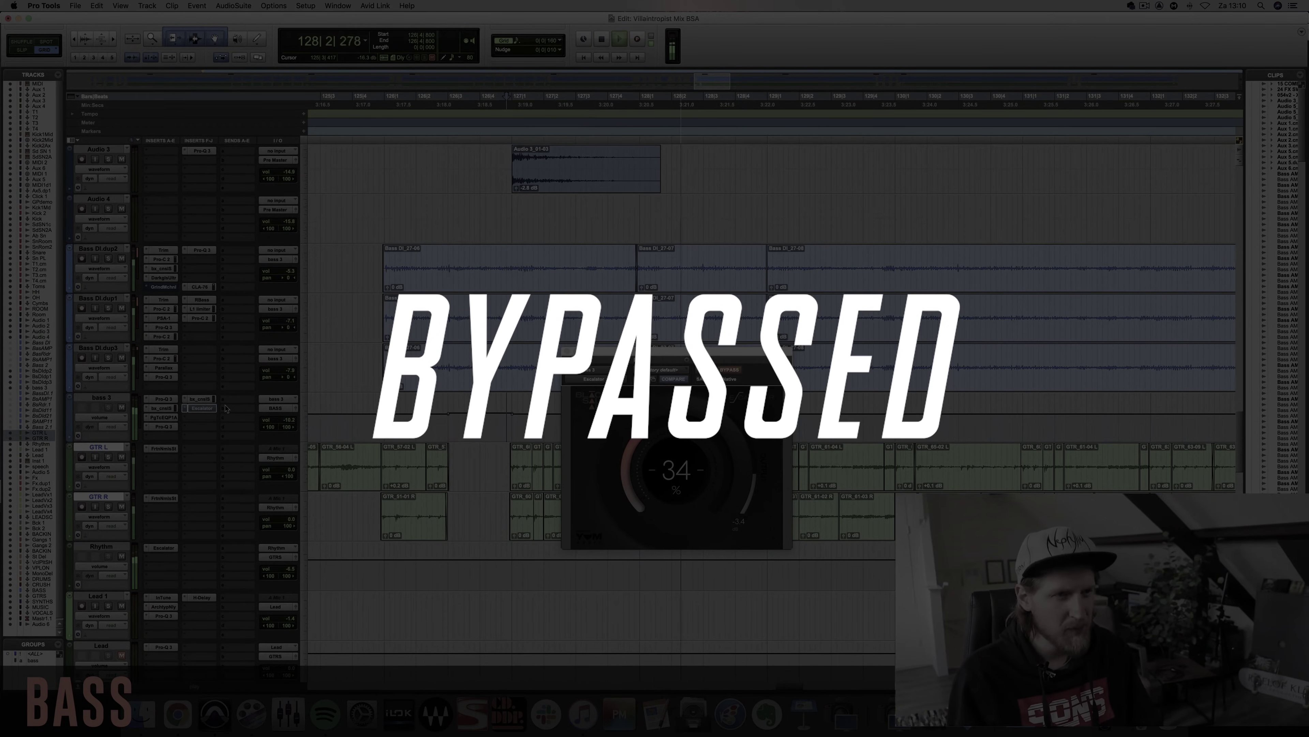
key(space)
click(731, 370)
key(space)
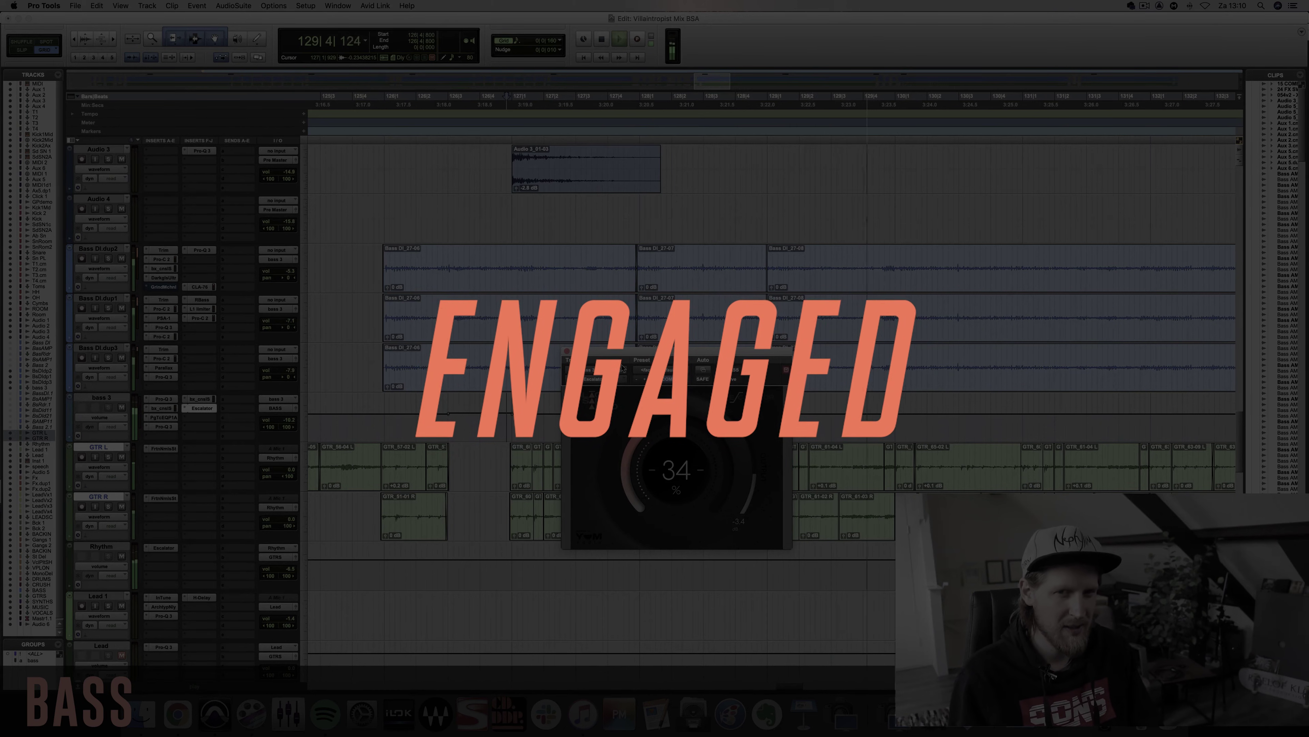
key(space)
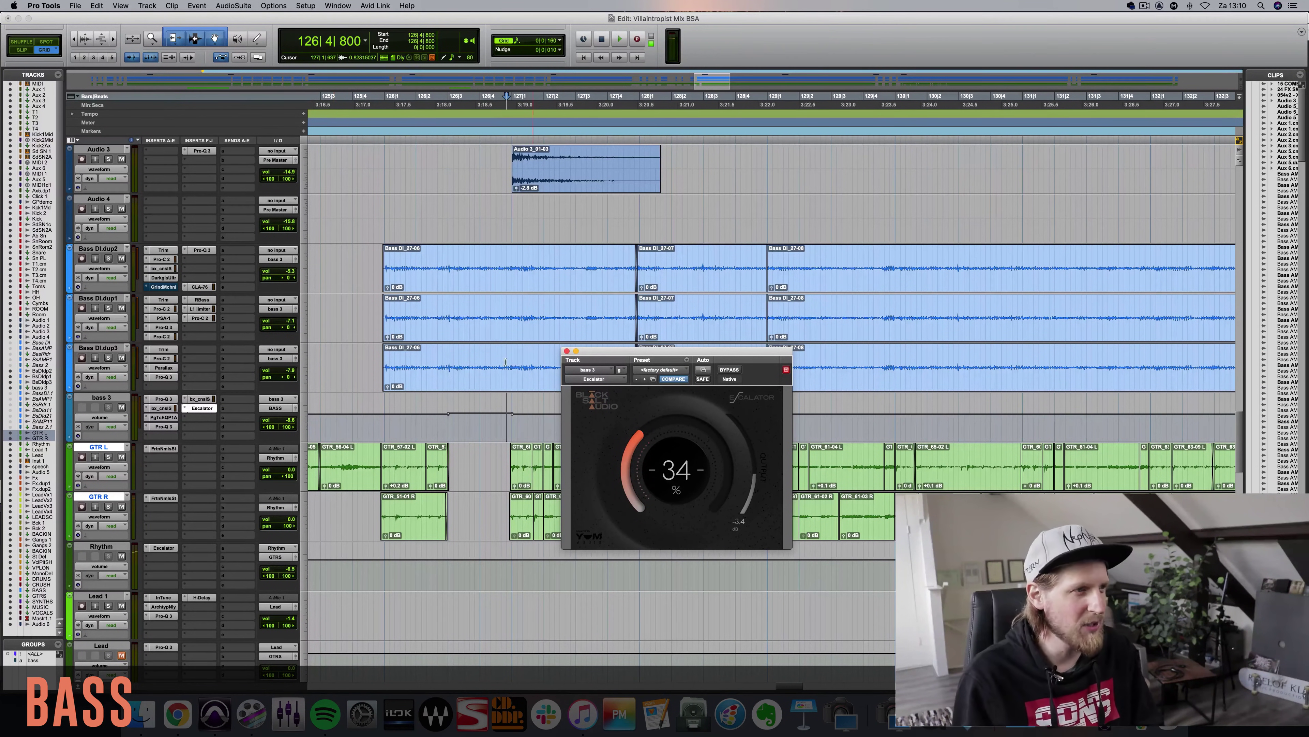
Solo the three Bass DI tracks and compare bass 3's Escalator bypassed versus engaged
click(108, 259)
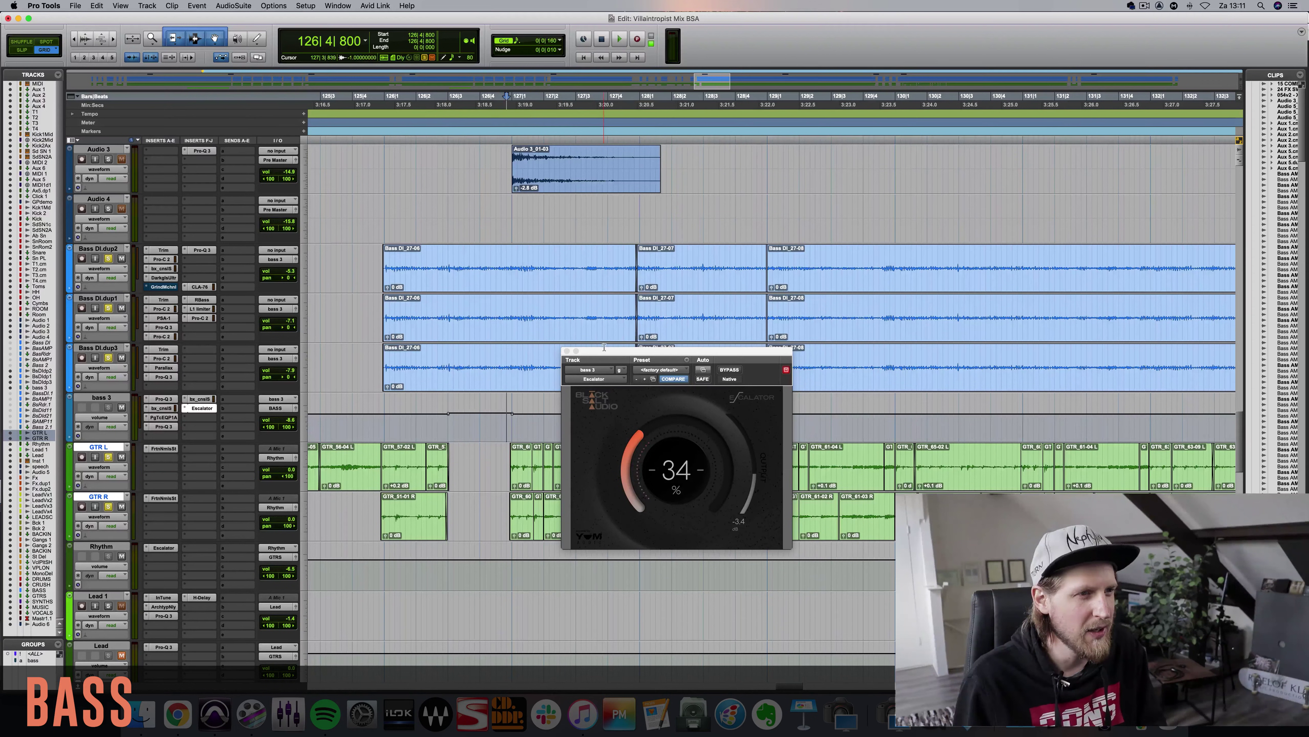
drag(605, 346, 616, 353)
key(space)
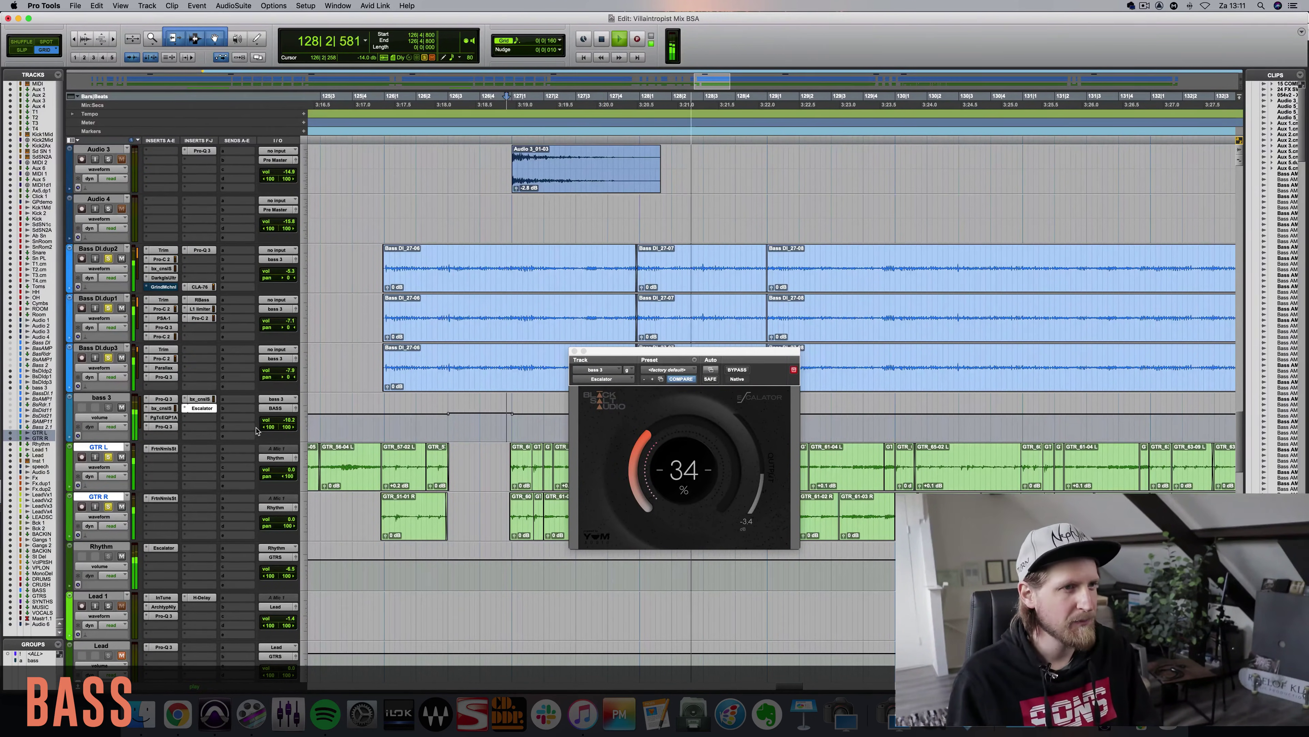
key(space)
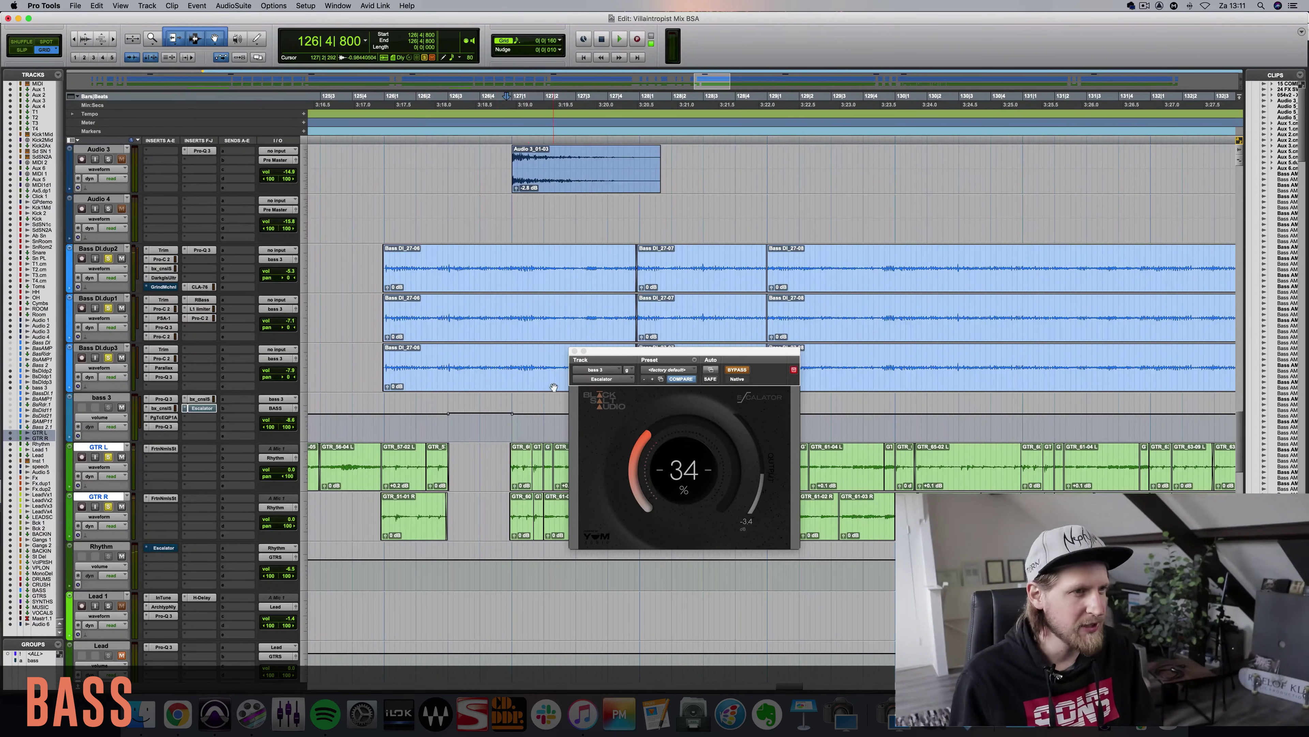
key(space)
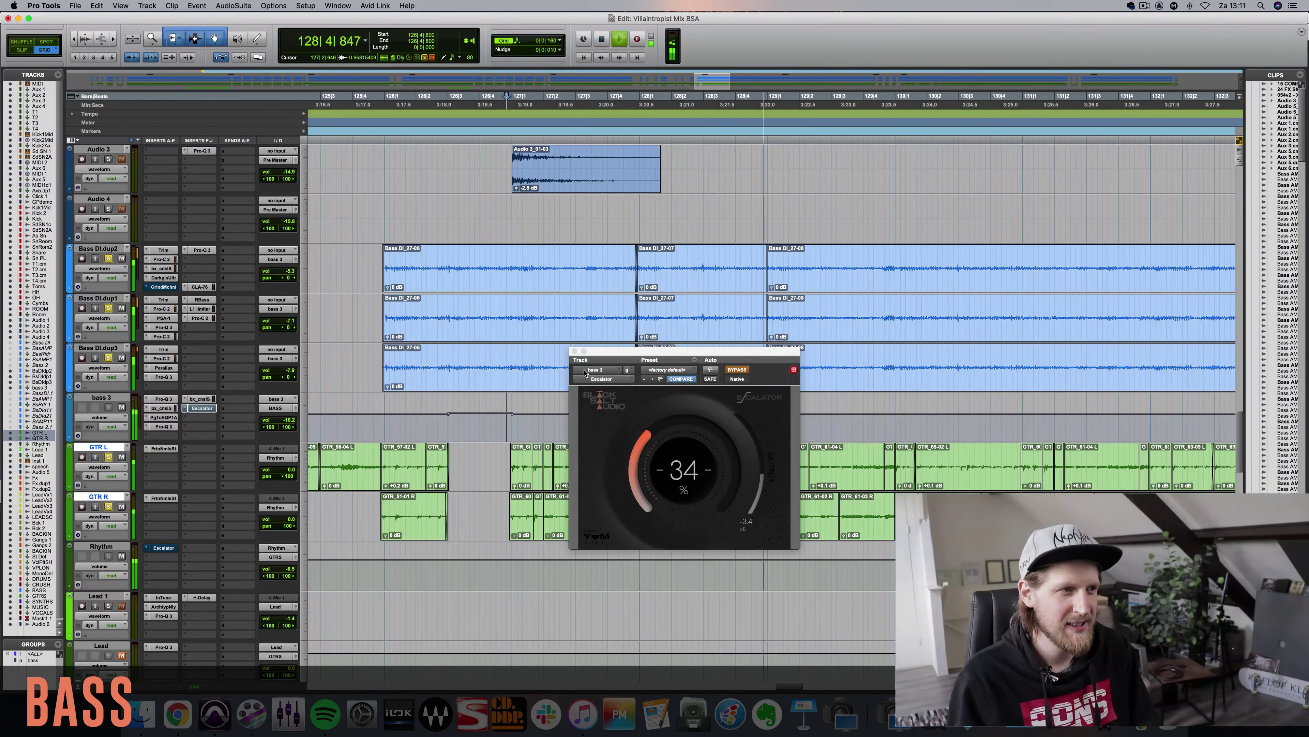
key(space)
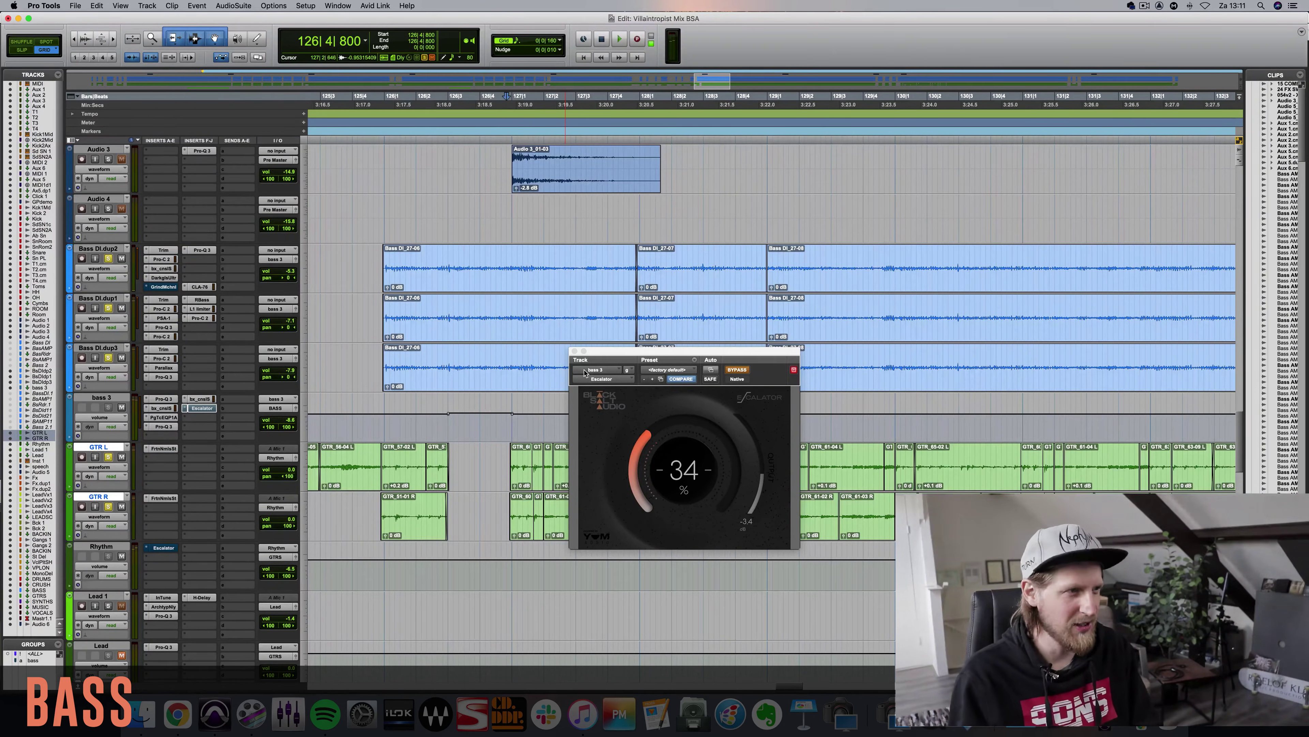
key(space)
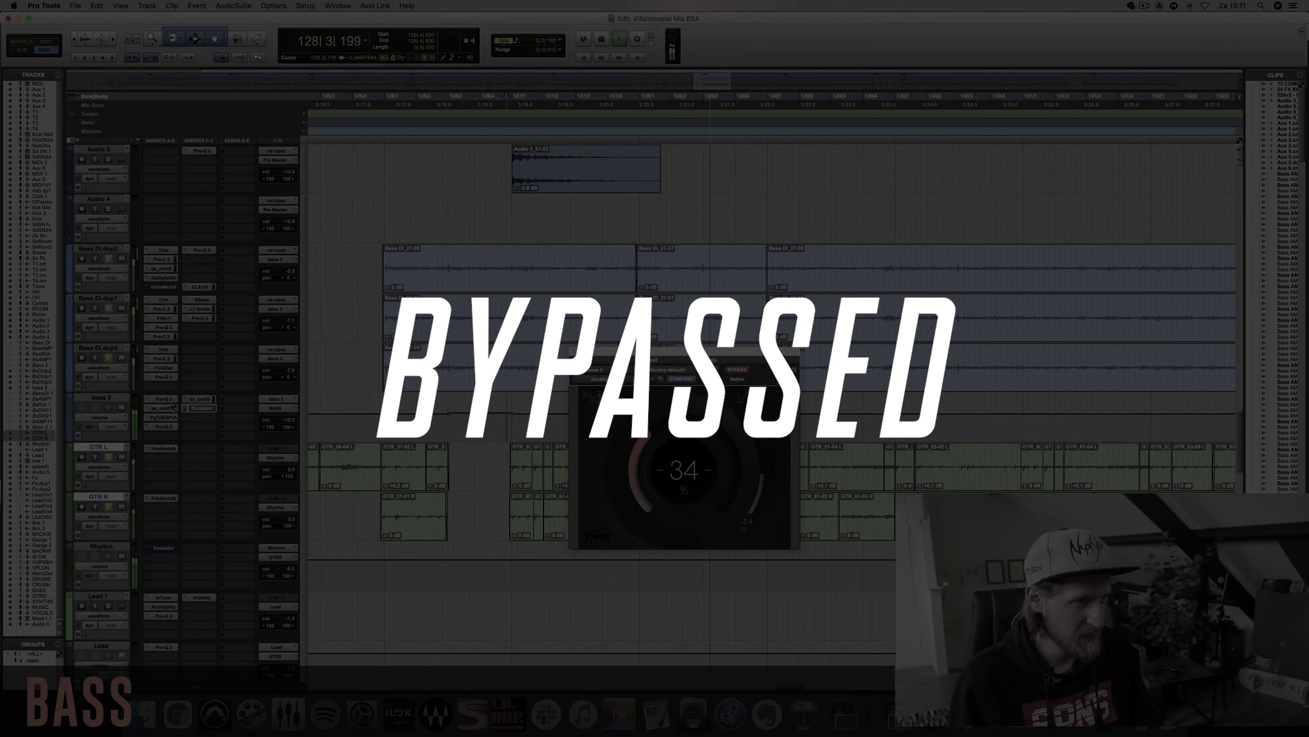
super+click(200, 408)
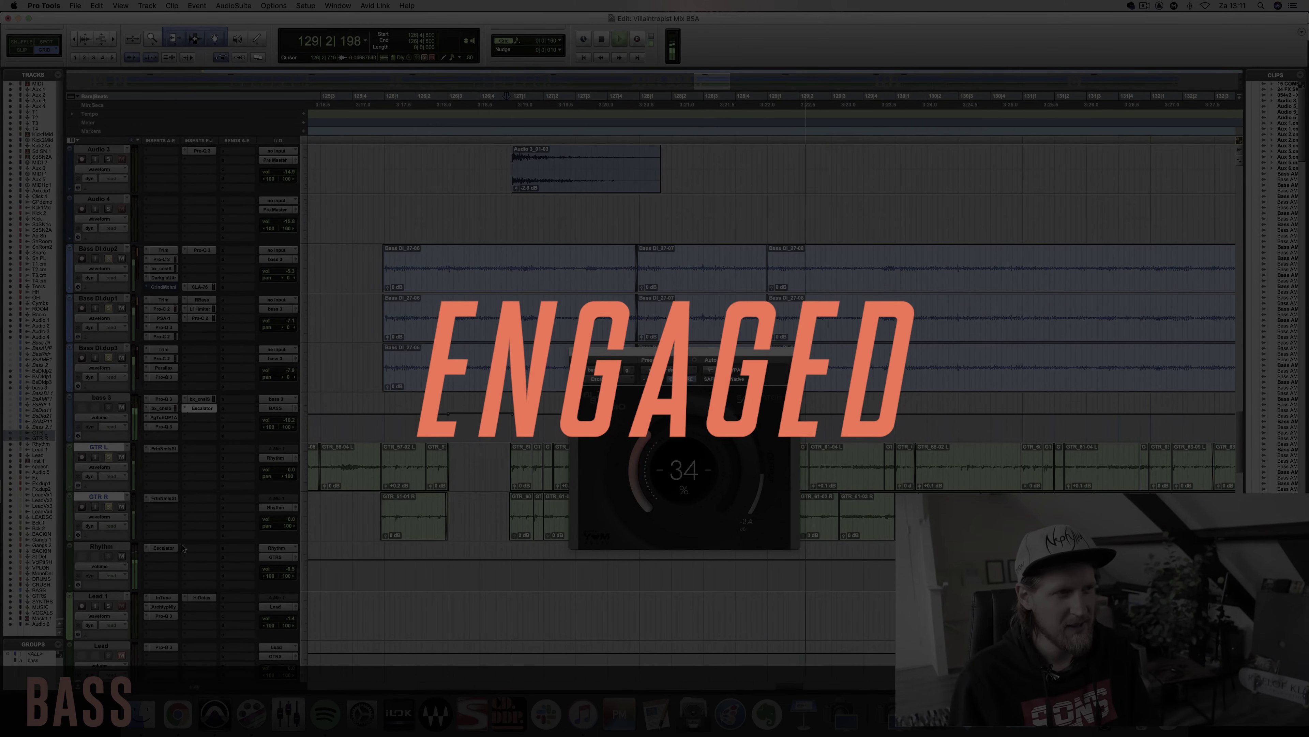
key(space)
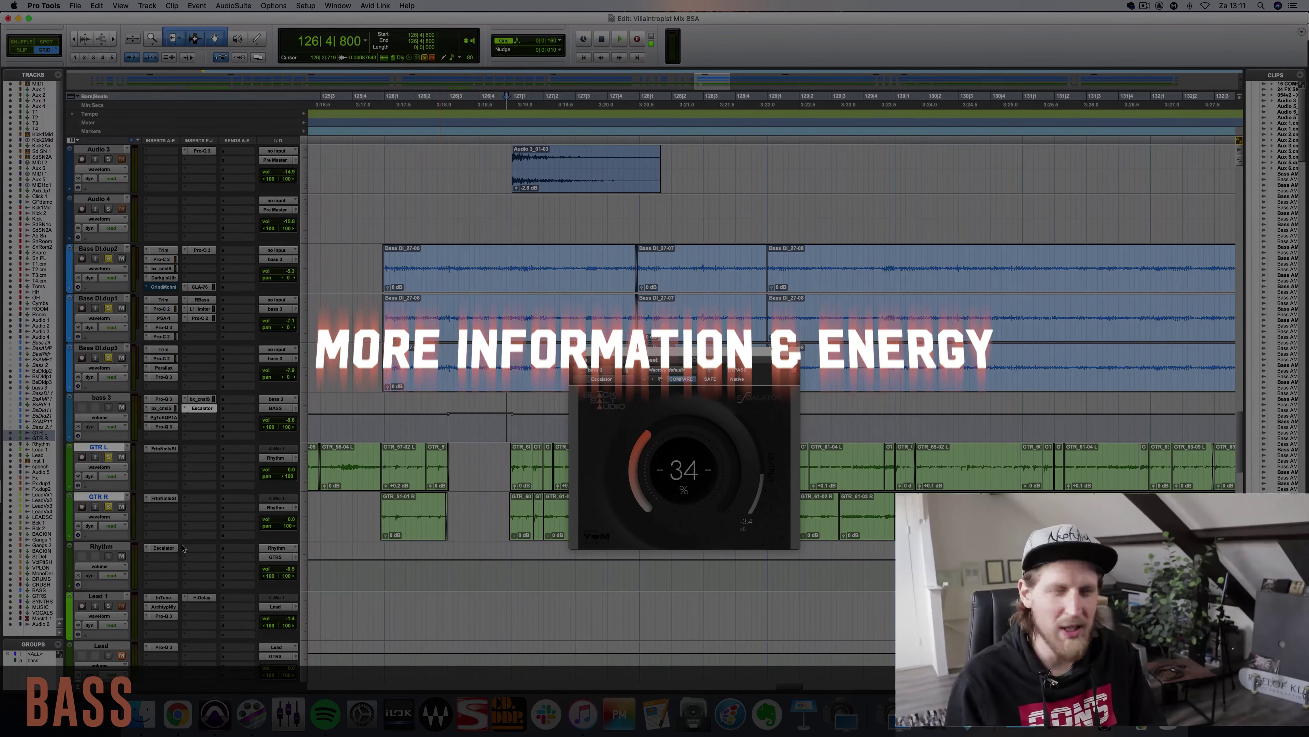
Clear all solos, close the Escalator window, and switch to the Mix window with Cmd+=
alt+click(108, 309)
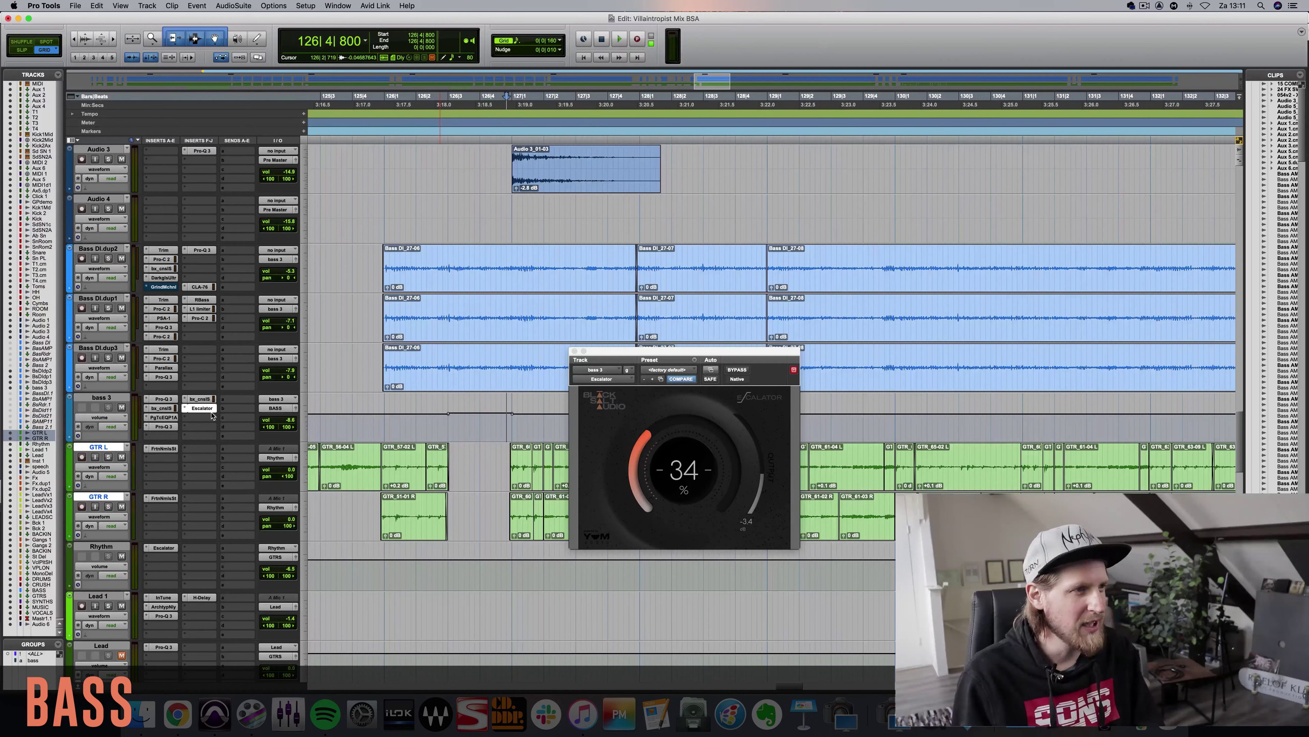
click(575, 351)
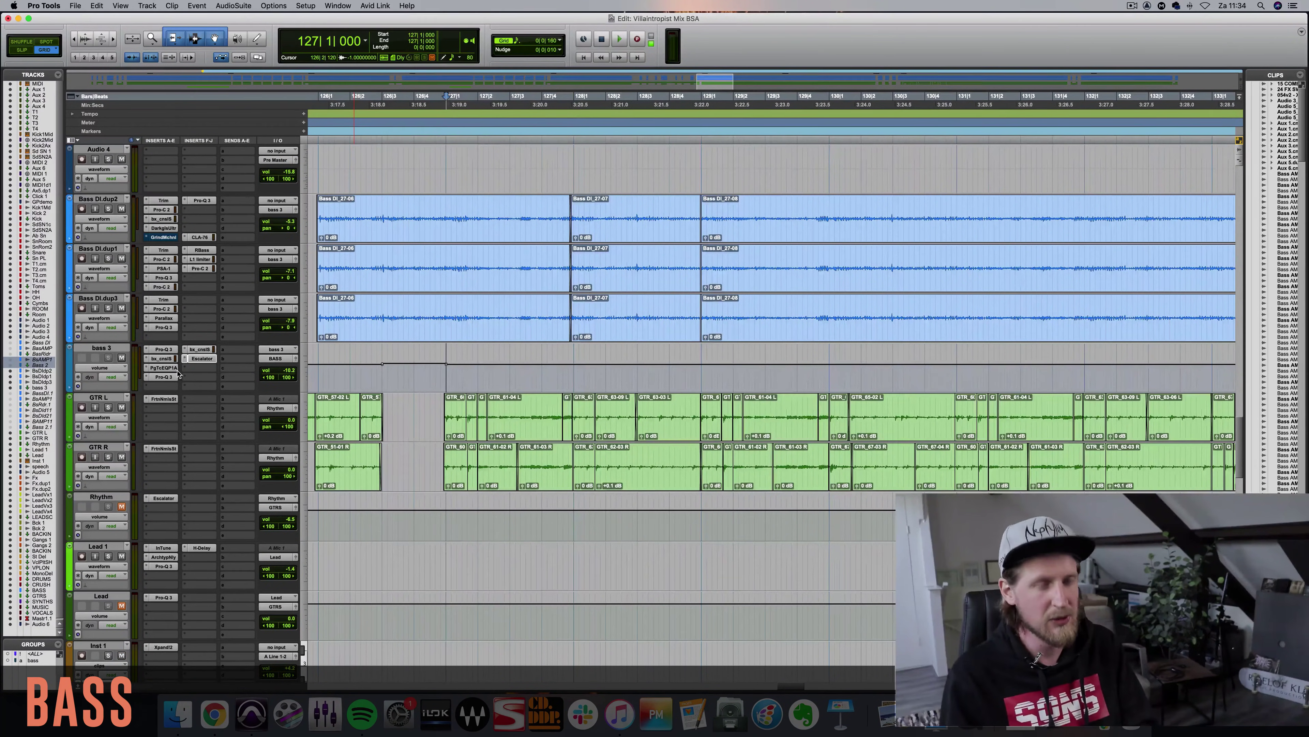
key(super+equal)
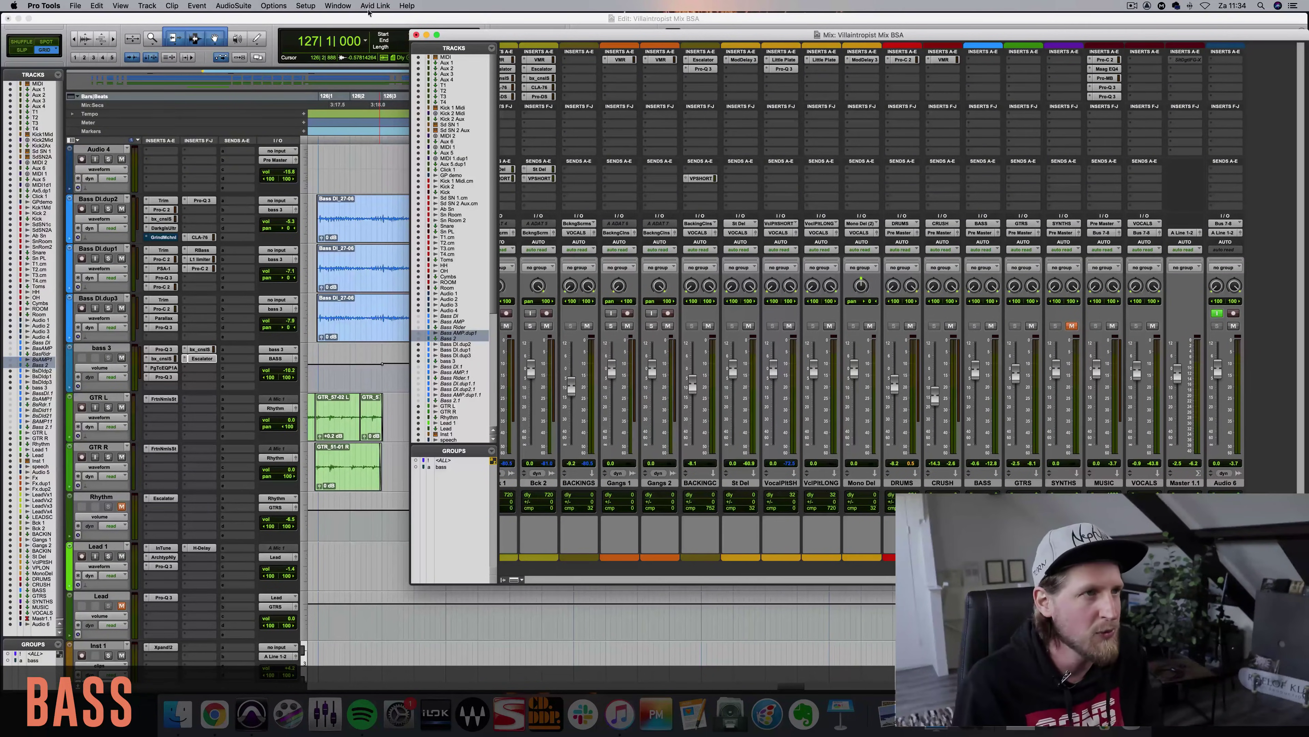
Return to the Edit window, scroll to the Lead Vox tracks, and play from bar 96
key(super+equal)
key(super+bracketleft)
scroll(703, 385, down, 10)
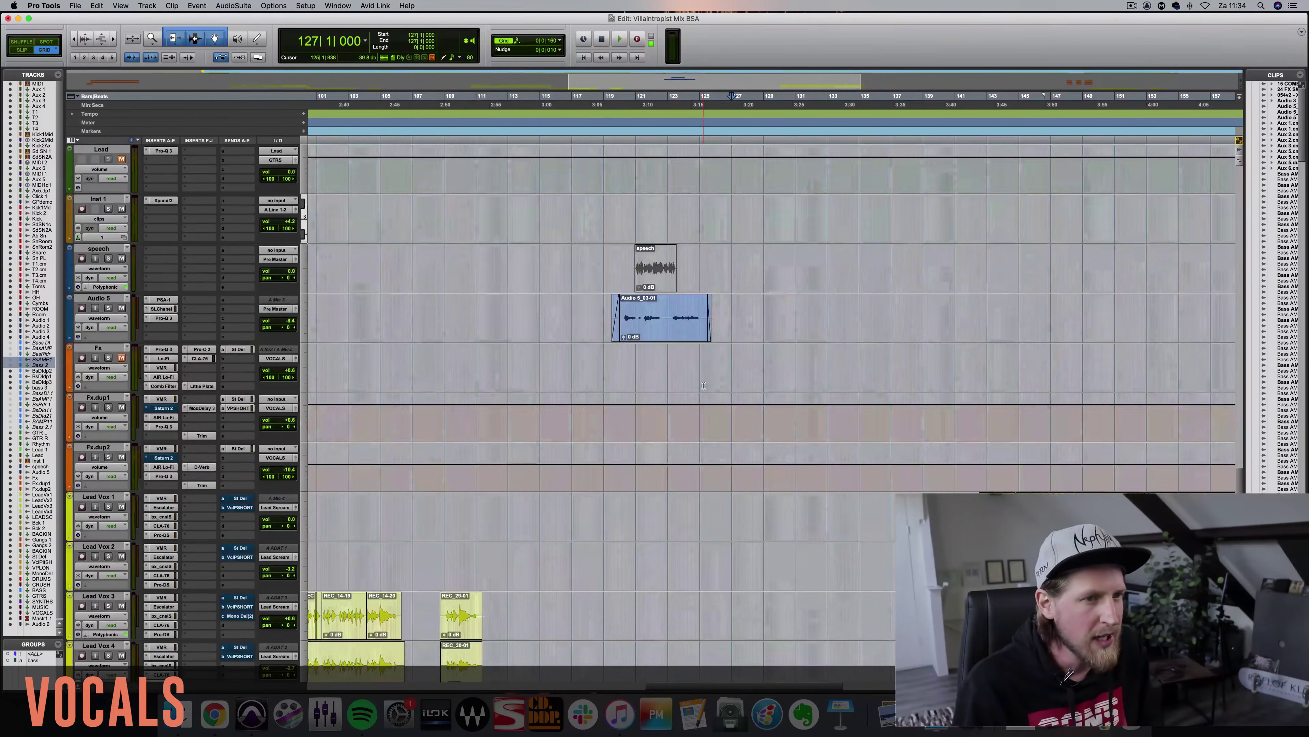
scroll(703, 386, down, 5)
scroll(632, 384, left, 6)
click(627, 361)
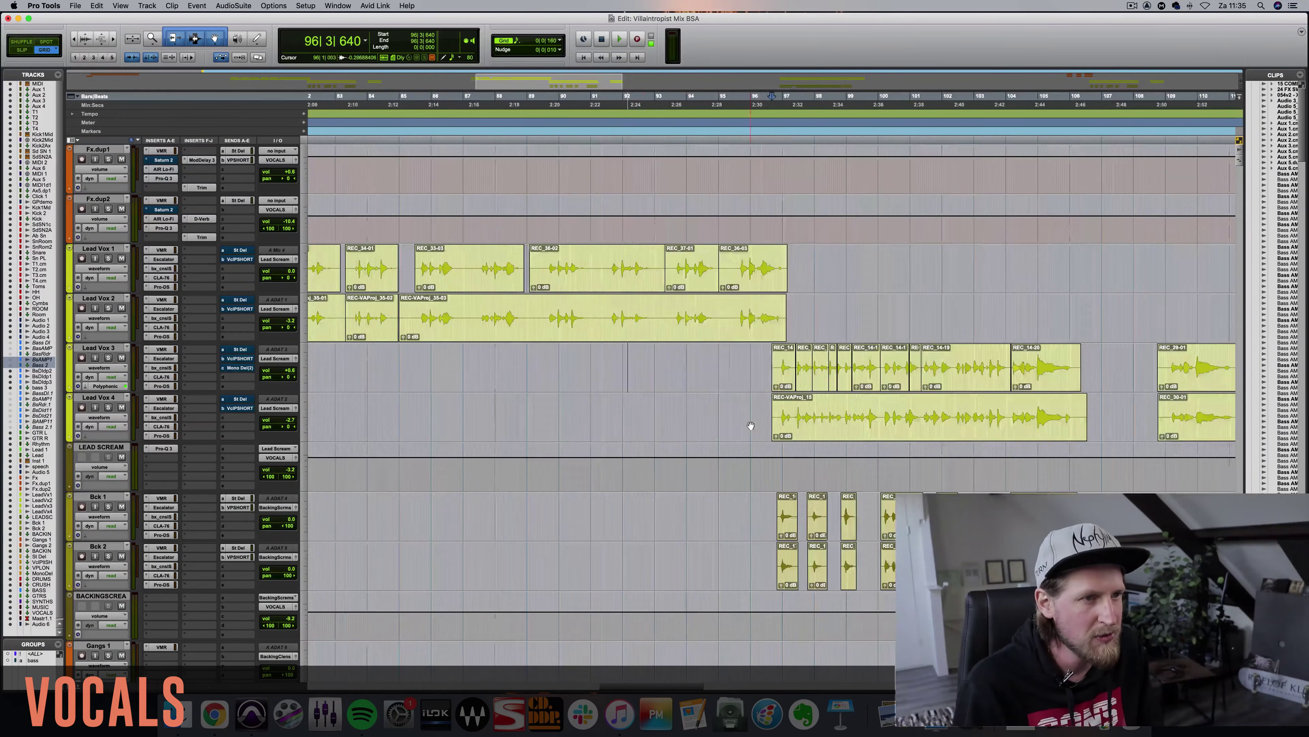
key(super+bracketright)
key(super+bracketright)
key(super+bracketright)
key(space)
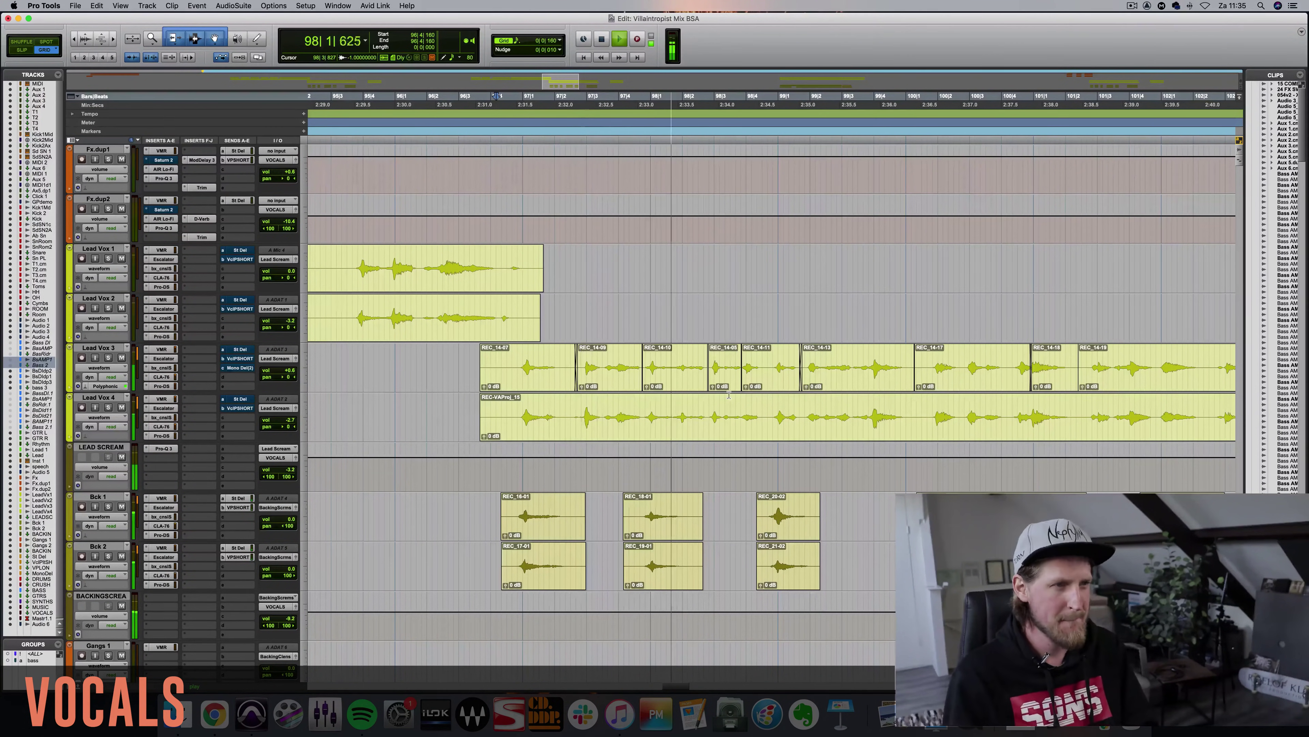
key(space)
Replay the lead vocal phrase with the timeline zoomed in further
scroll(732, 380, up, 10)
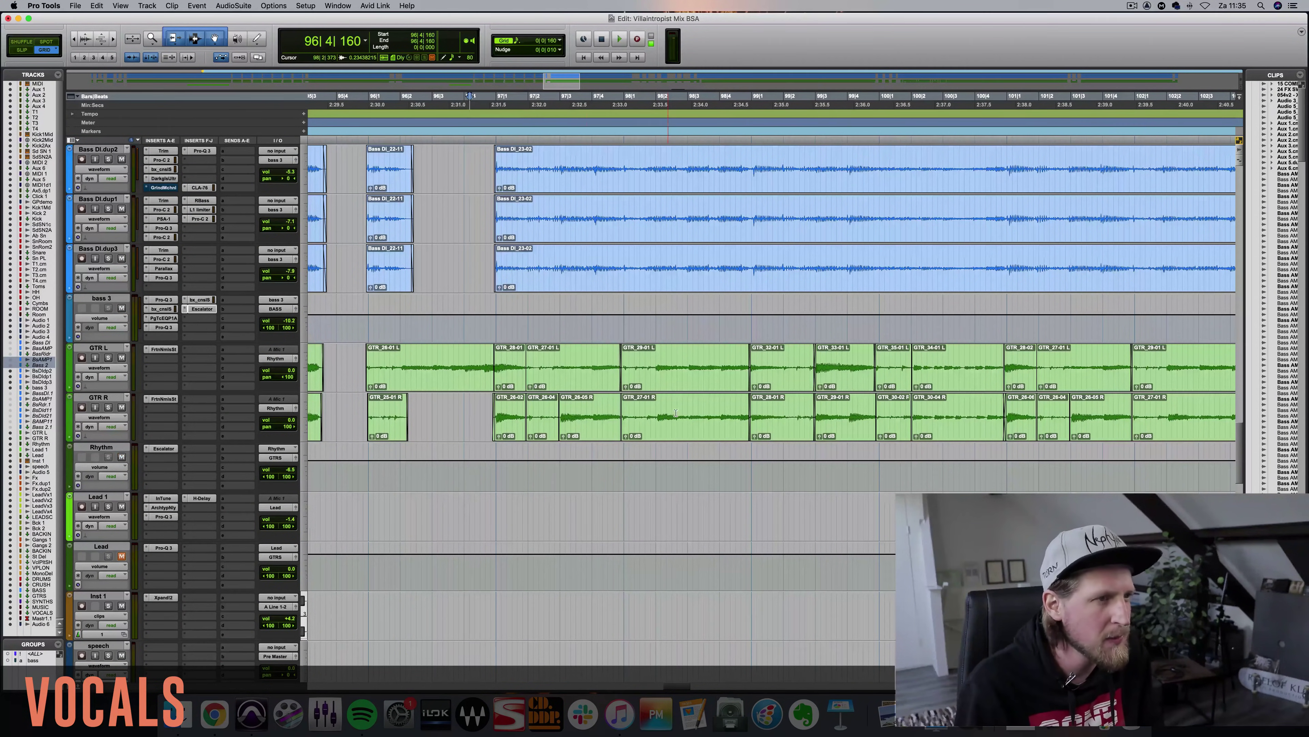
key(space)
scroll(676, 412, down, 10)
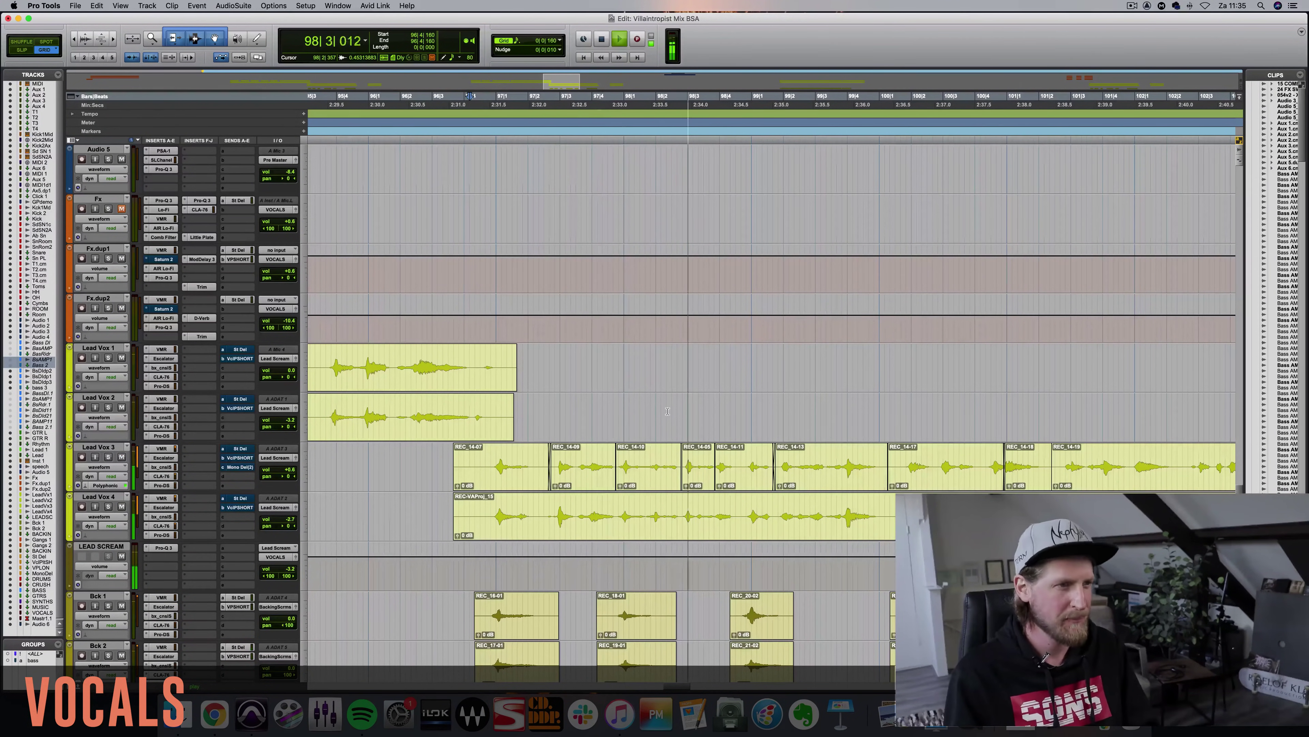
scroll(614, 416, down, 5)
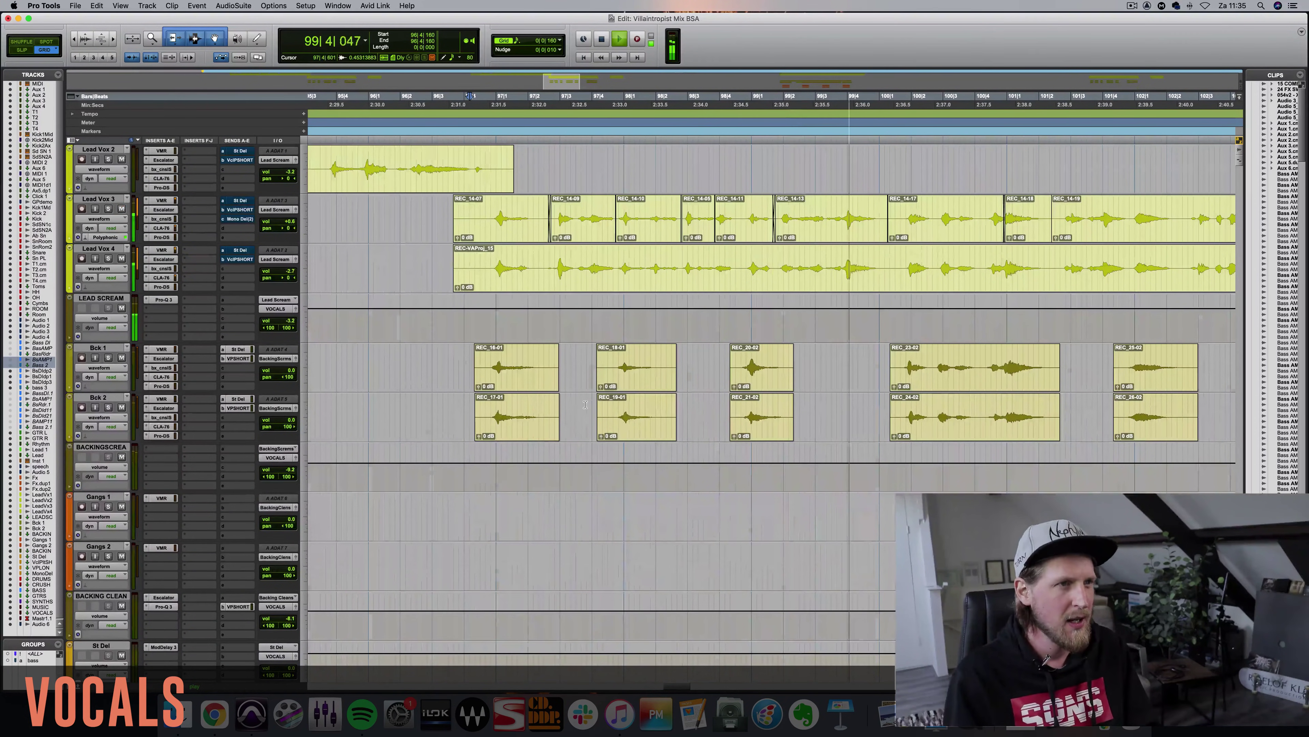
key(space)
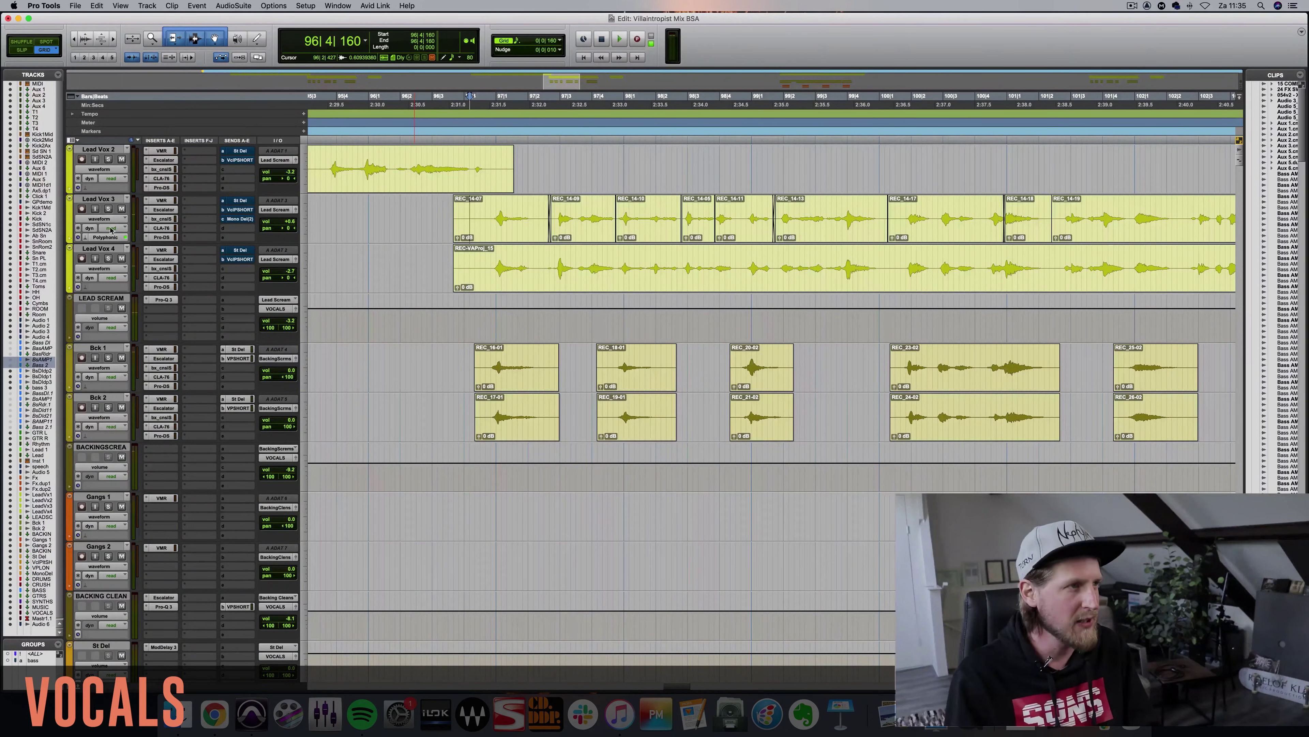
scroll(674, 391, up, 3)
key(super+bracketright)
key(super+bracketright)
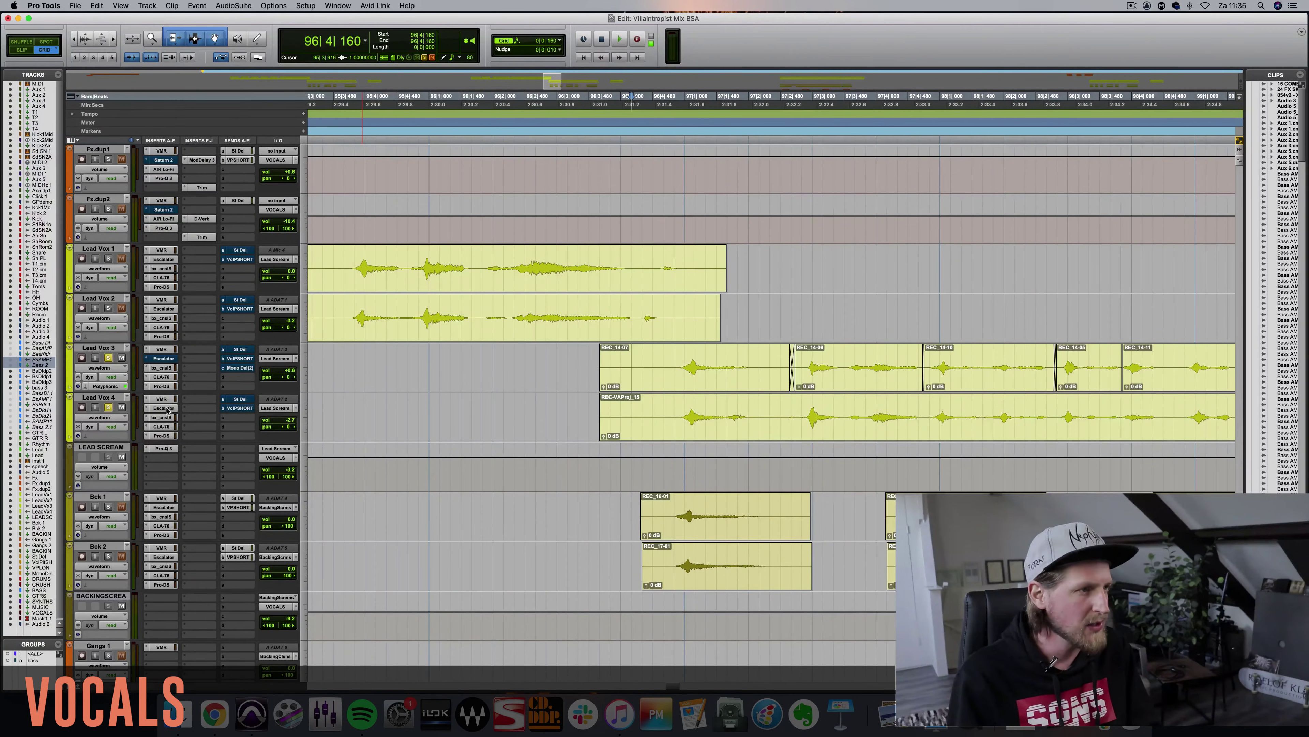
key(space)
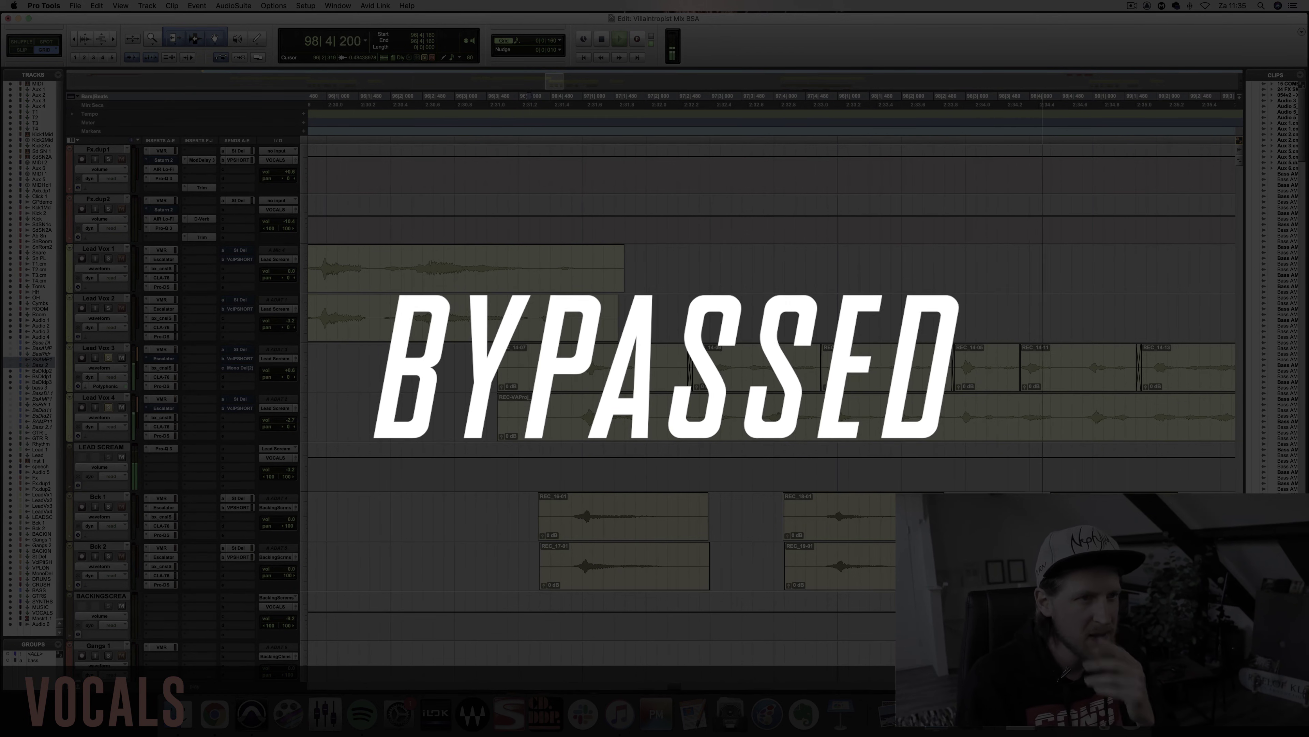
Play Lead Vox 4 with its Escalator engaged, then bypassed, then engaged again to compare
key(super+bracketleft)
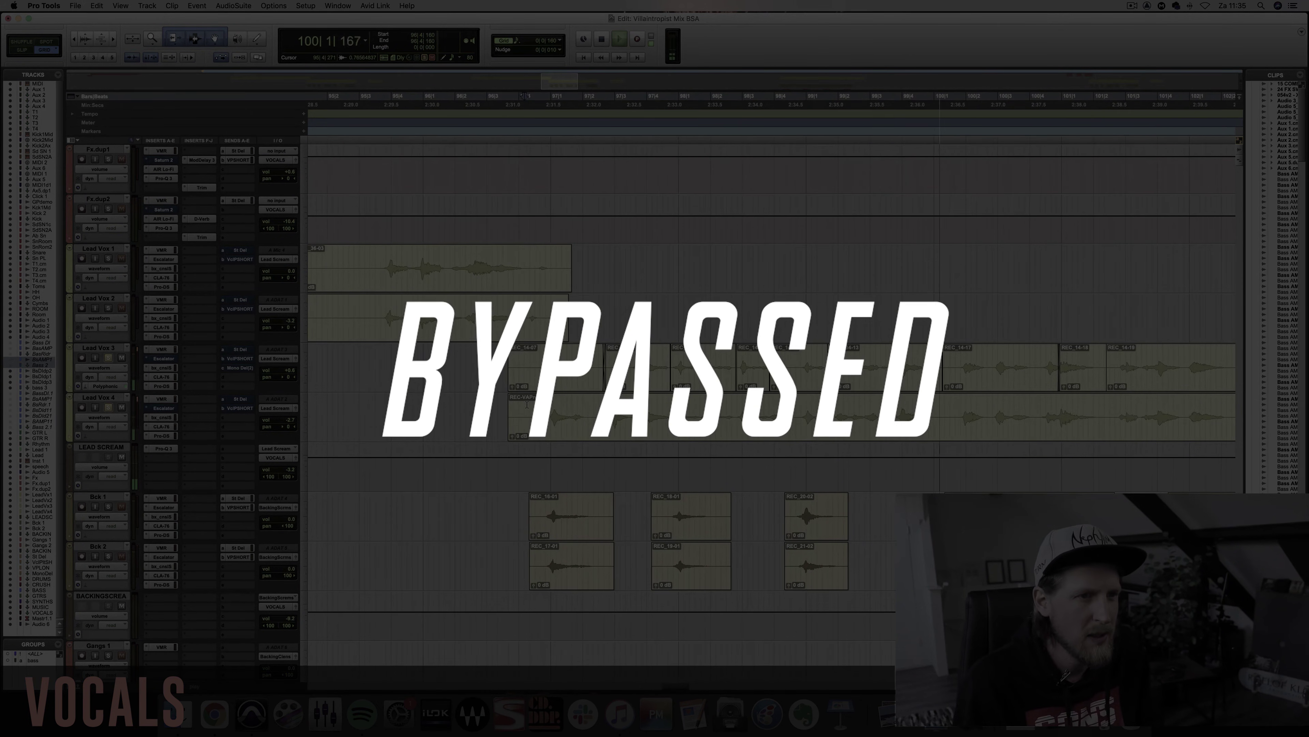
key(space)
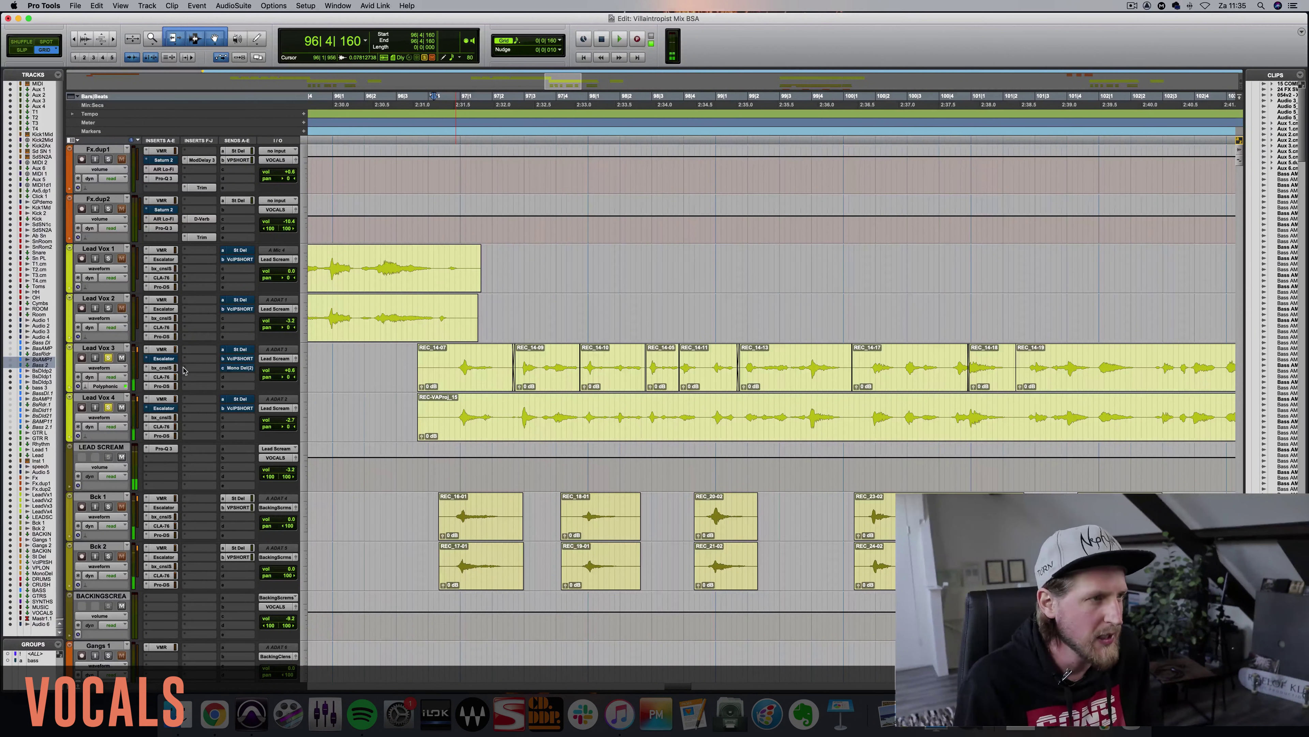
super+click(165, 409)
key(space)
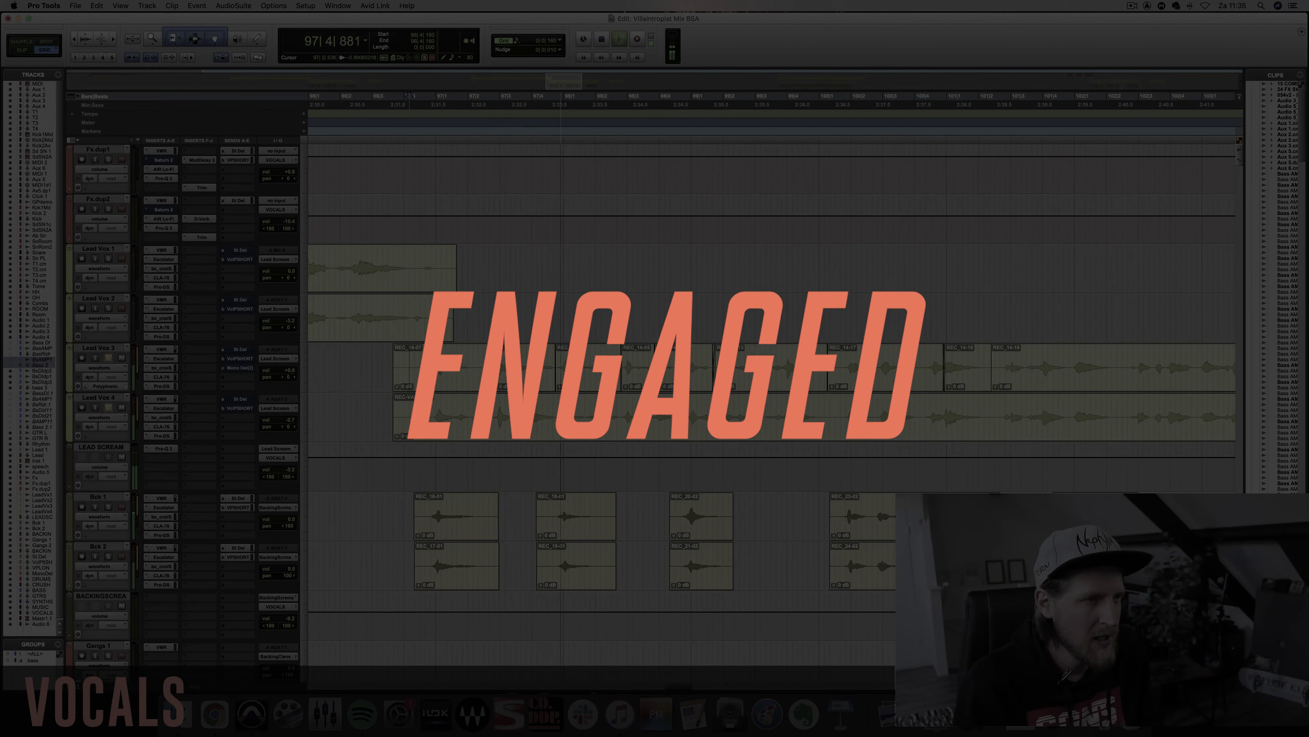
super+click(164, 409)
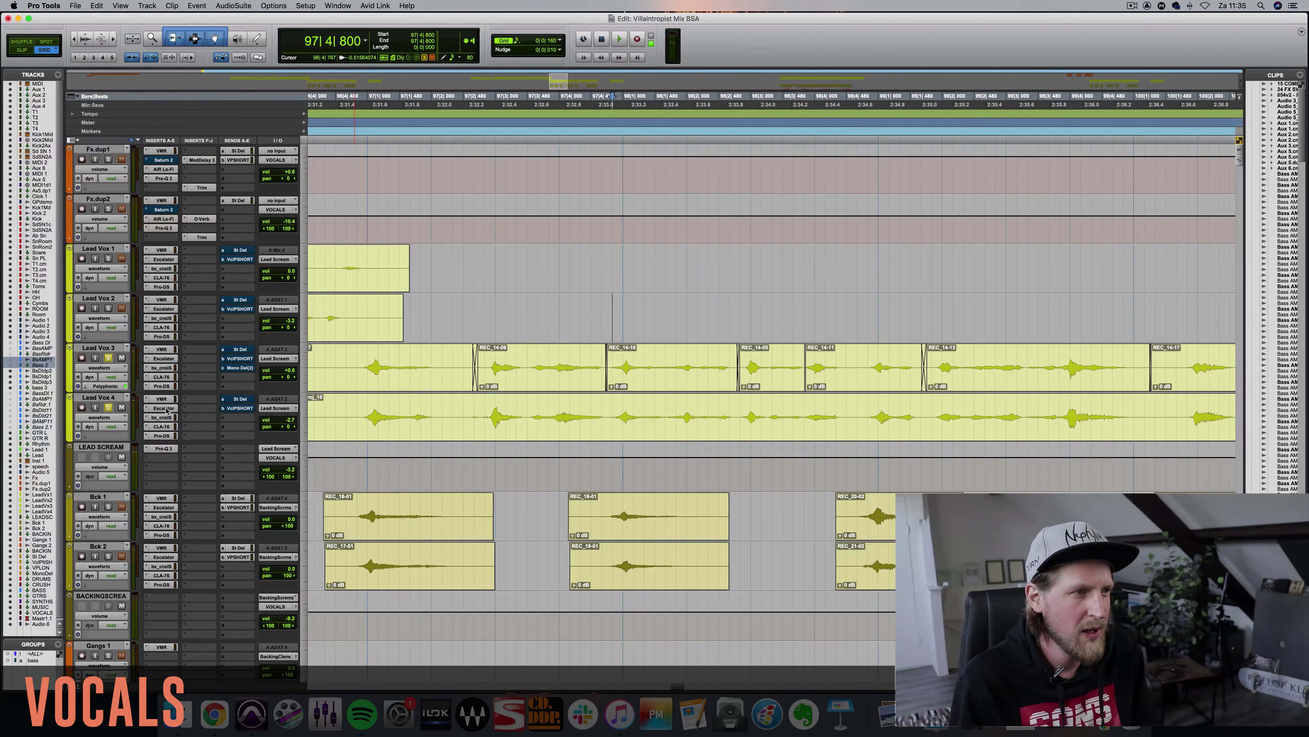
super+click(166, 411)
key(space)
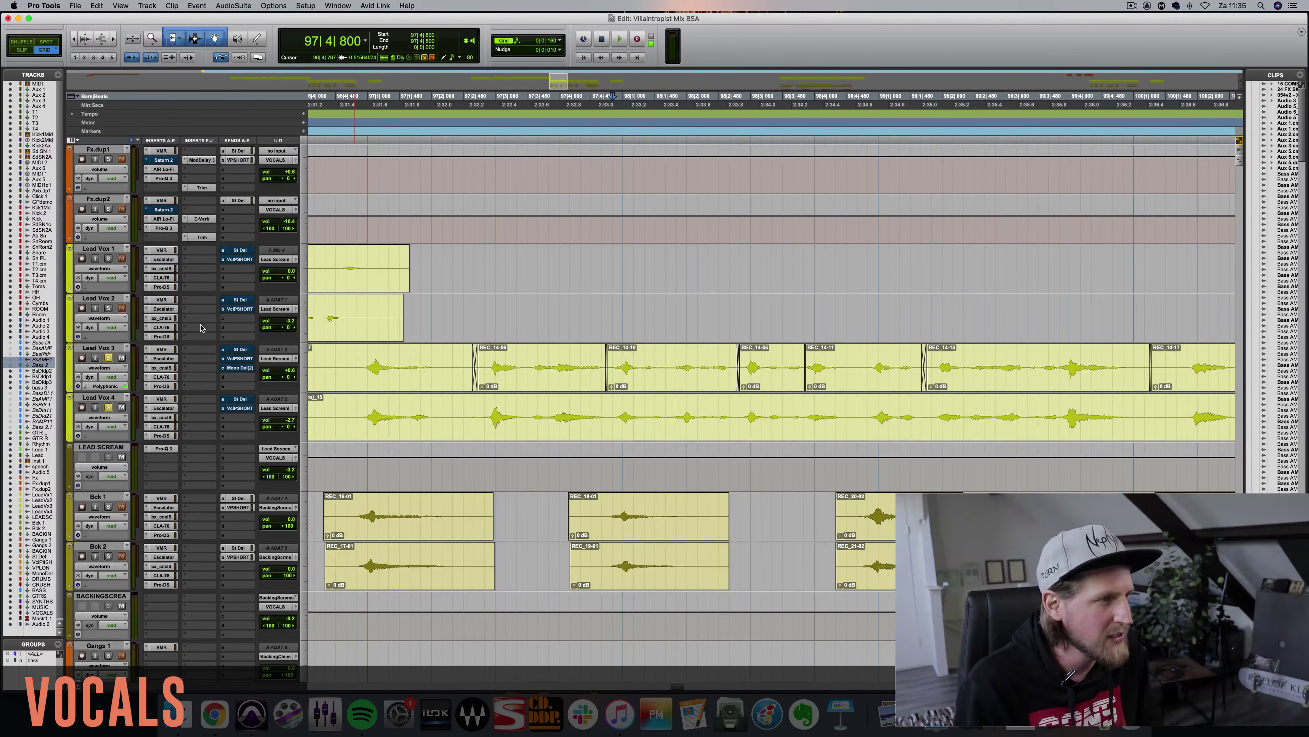
Open Lead Vox 3's Escalator at 43%, move its window into place, and turn bypass off
click(164, 358)
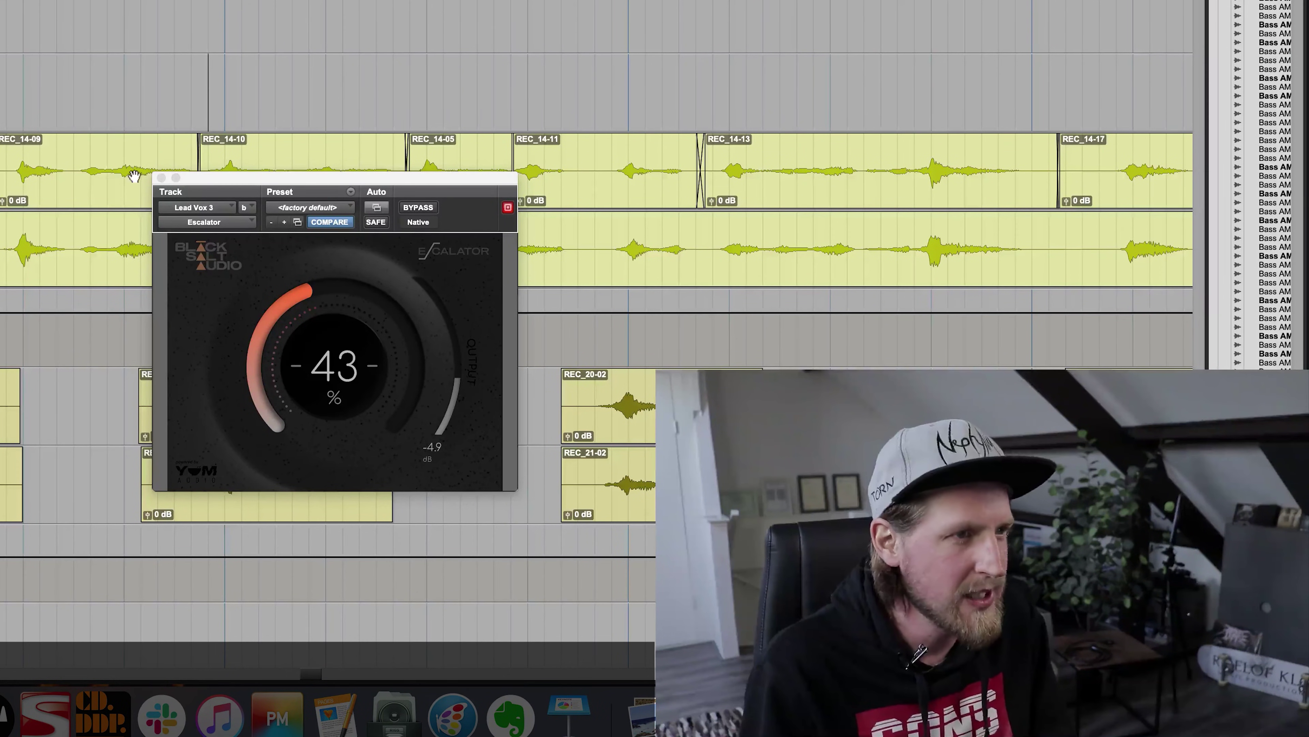
drag(218, 178, 217, 224)
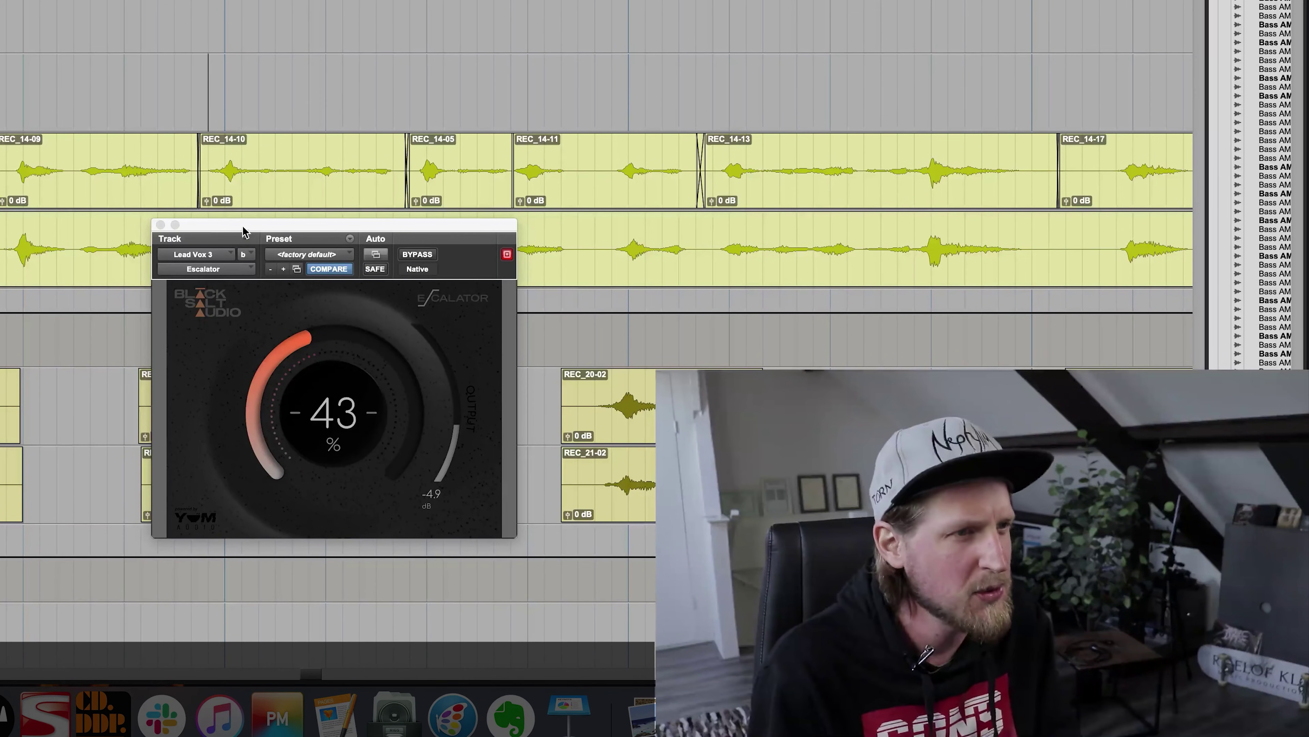
drag(244, 231, 229, 235)
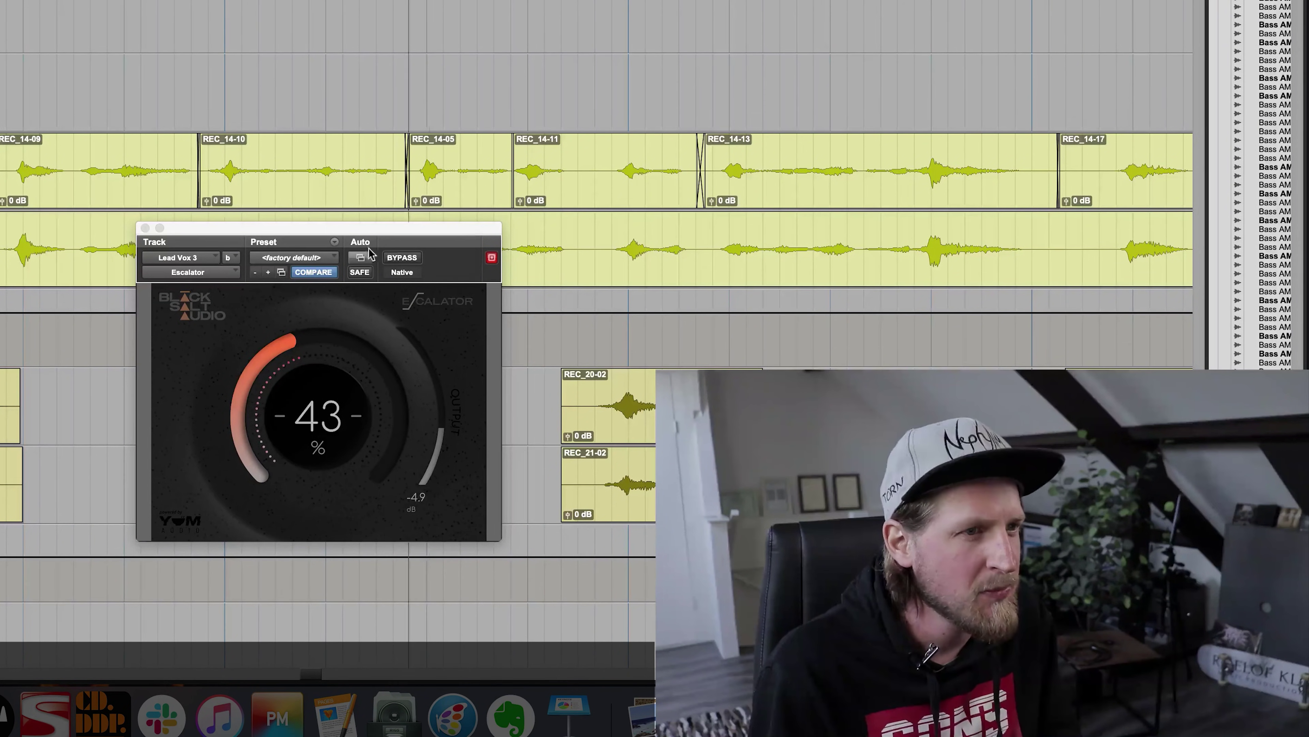
click(410, 262)
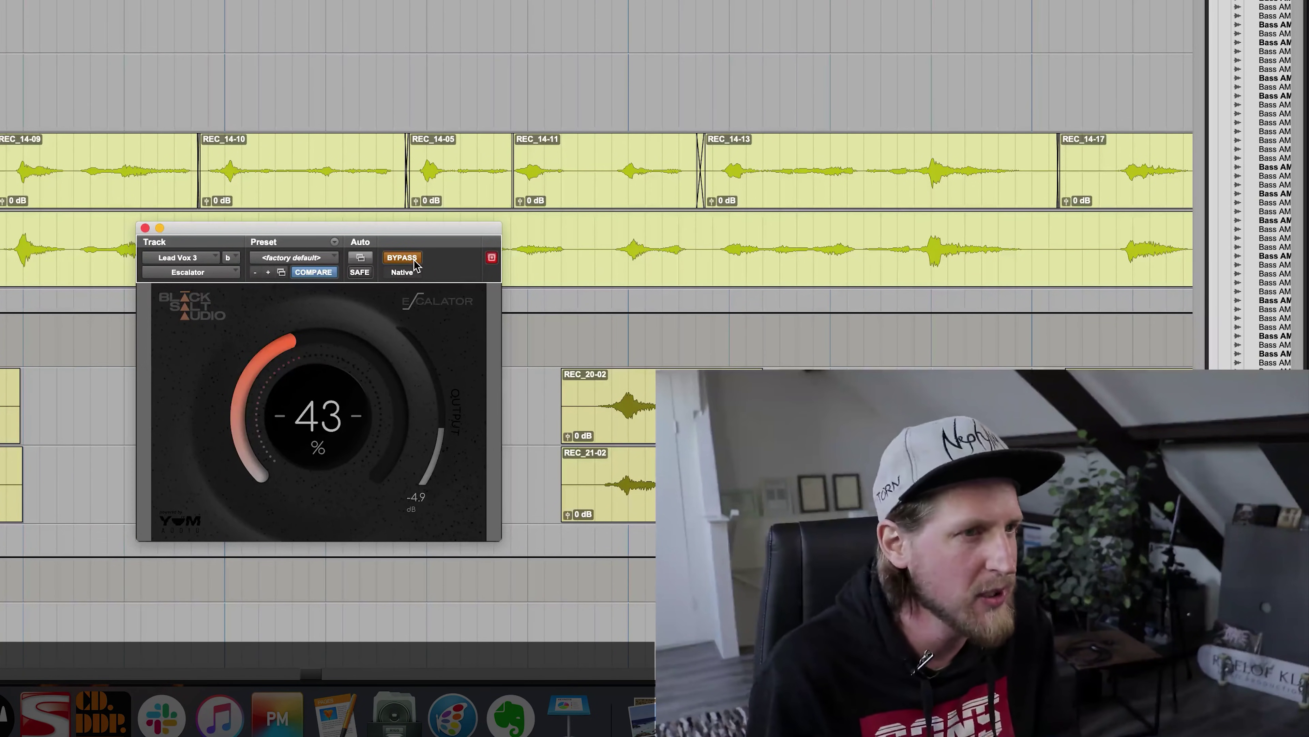
click(404, 258)
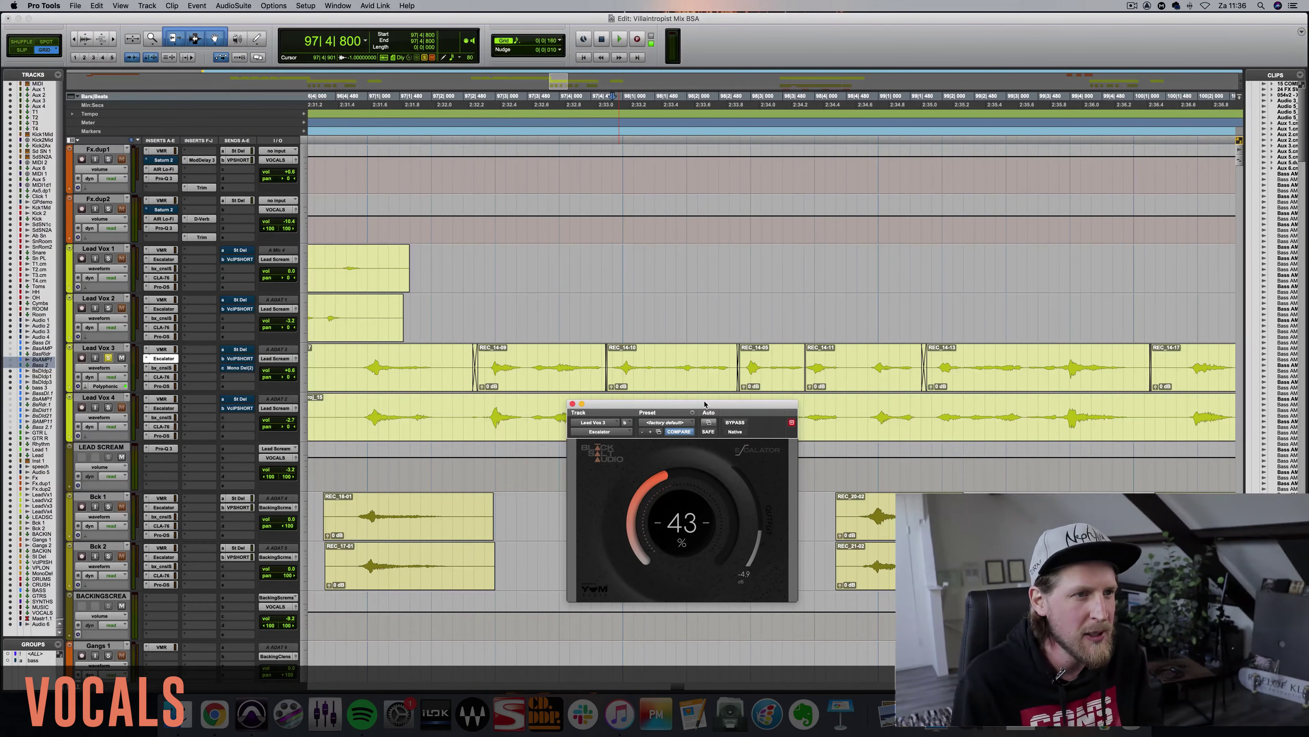
Push Lead Vox 3's Escalator amount up to 73%, then pull it back to about 44%
drag(704, 404, 703, 407)
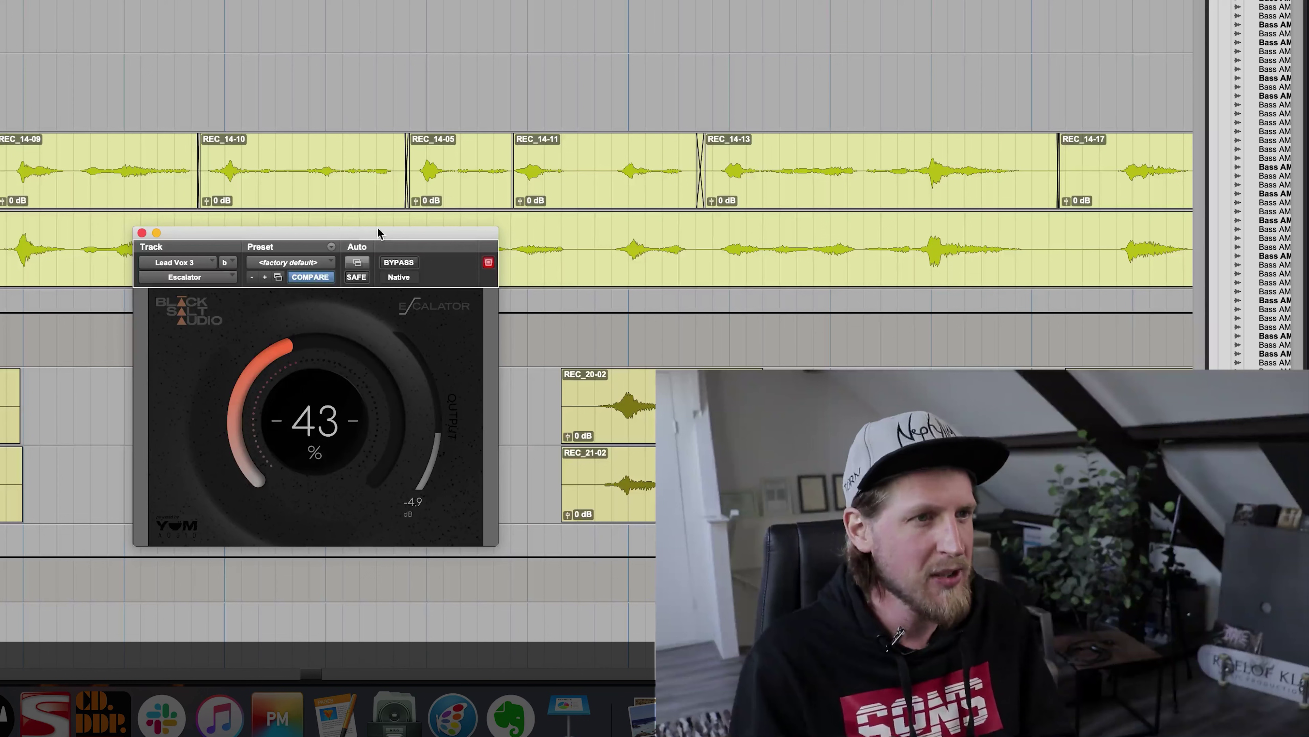
drag(717, 408, 712, 405)
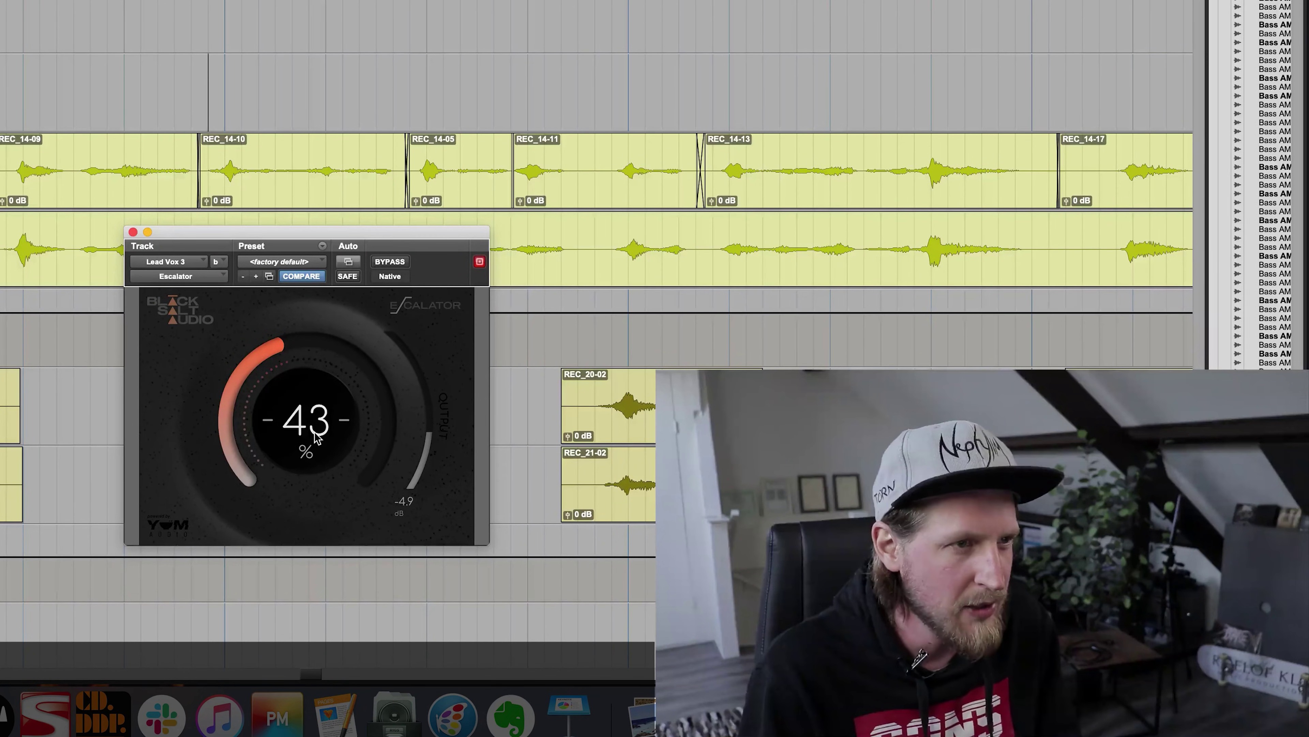
drag(314, 432, 310, 370)
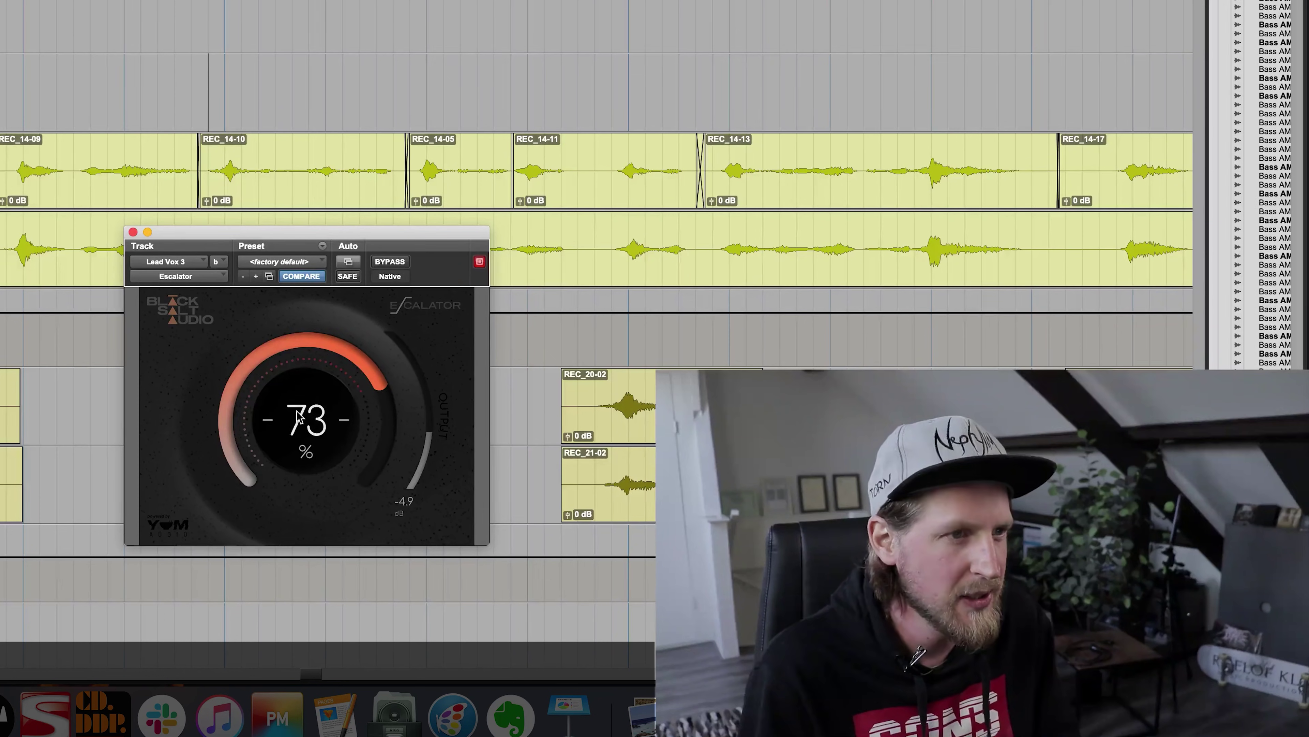
drag(299, 417, 287, 459)
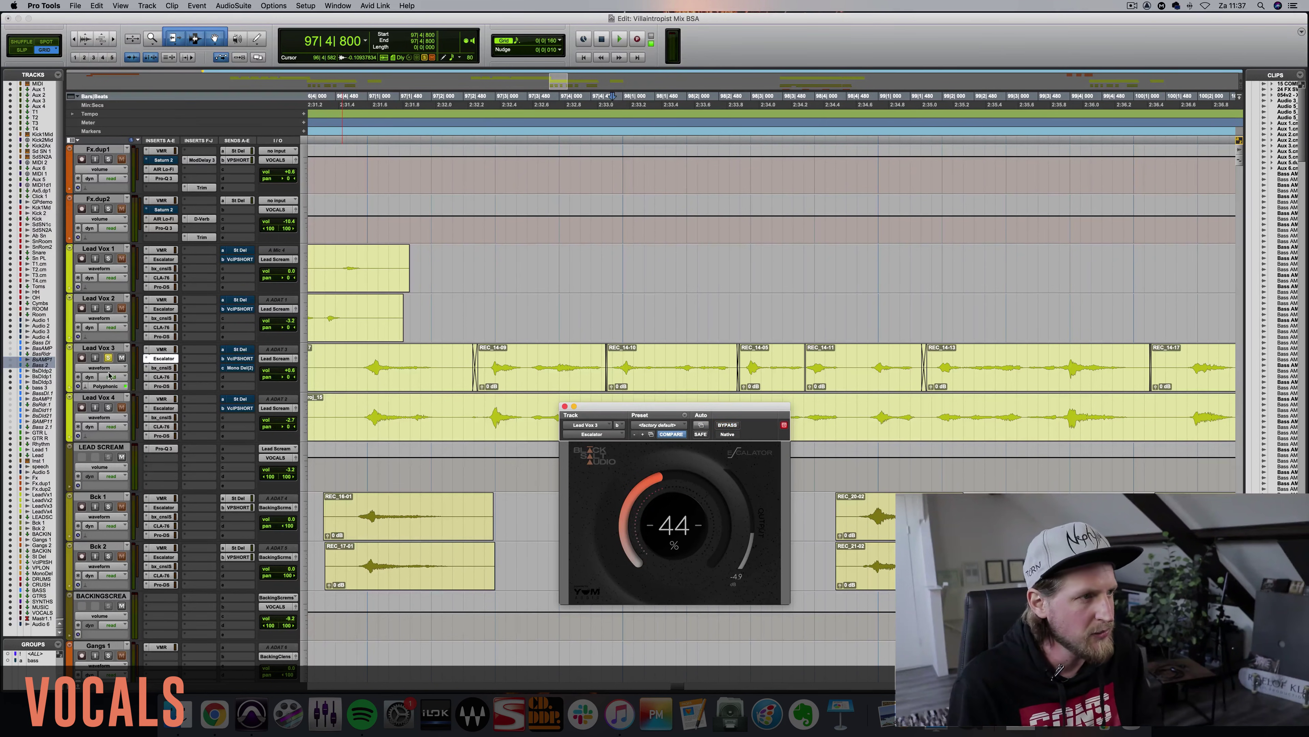
Solo Lead Vox 4, play the vocals bypassed and engaged, then close the Escalator window
click(109, 408)
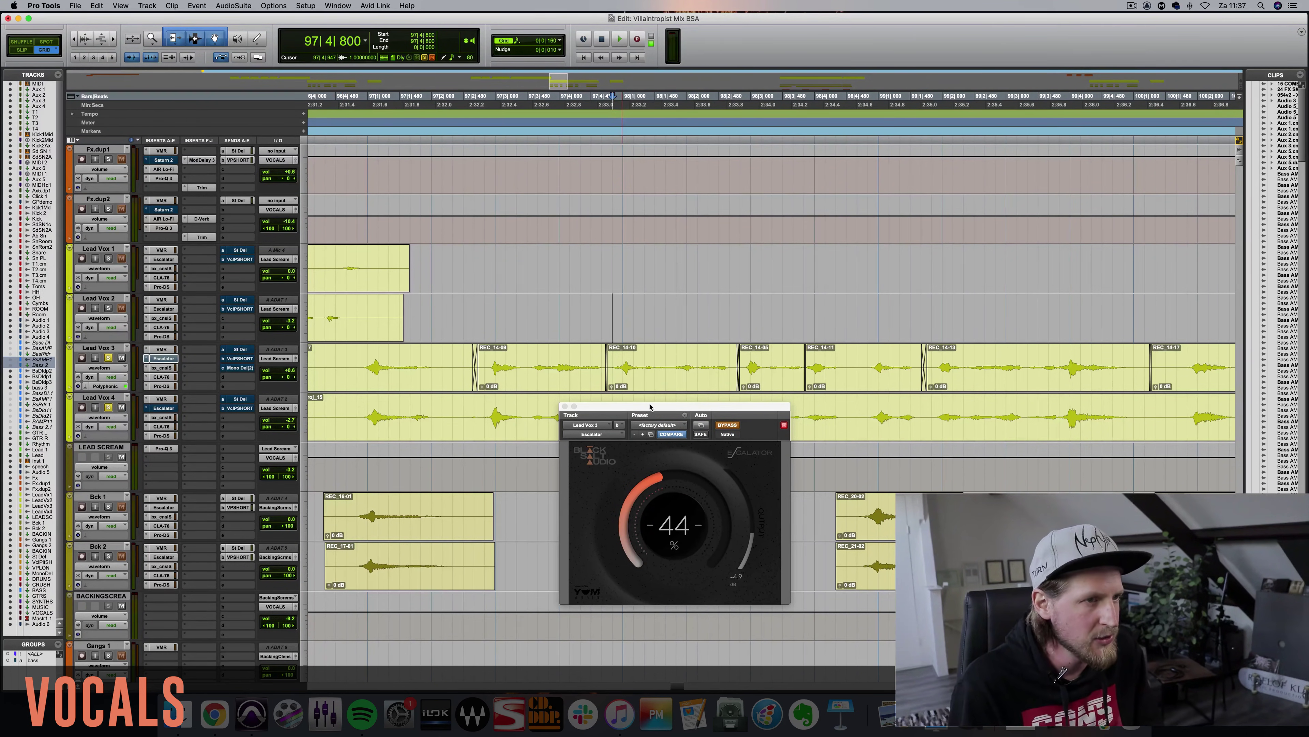
drag(650, 407, 652, 436)
key(space)
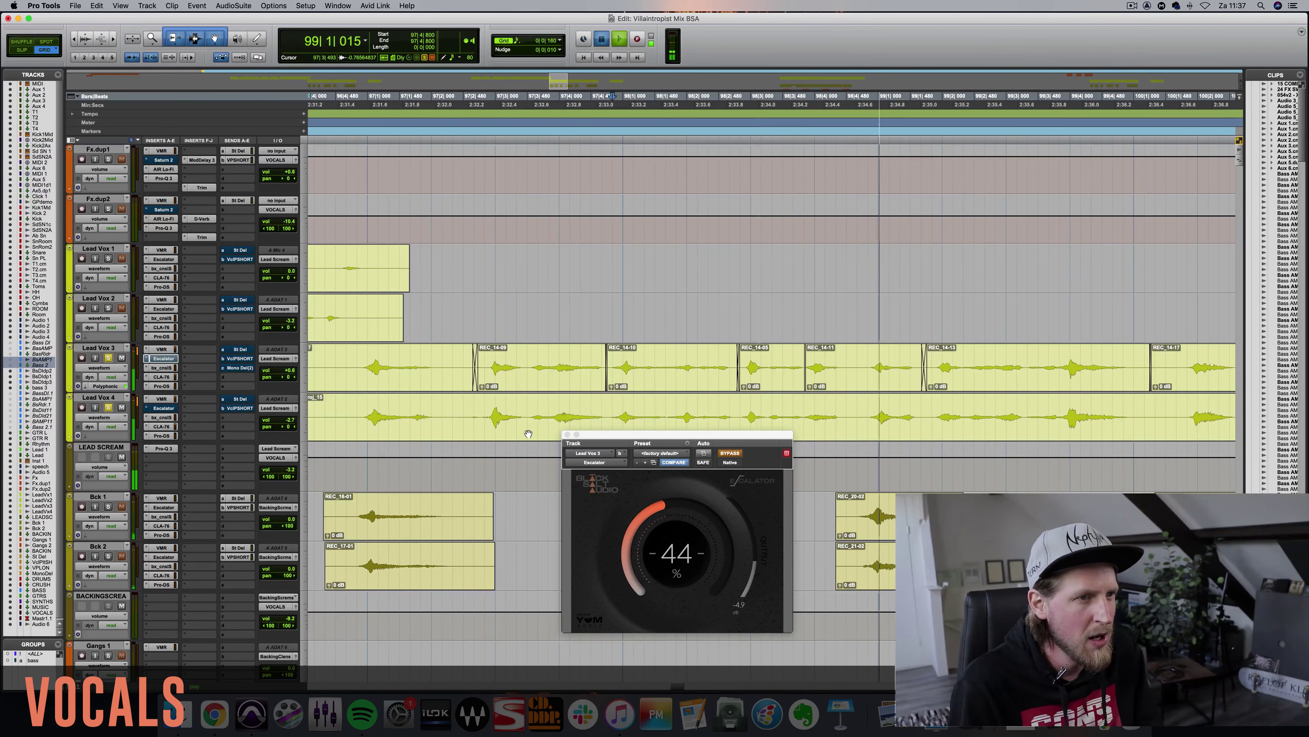
key(space)
key(space)
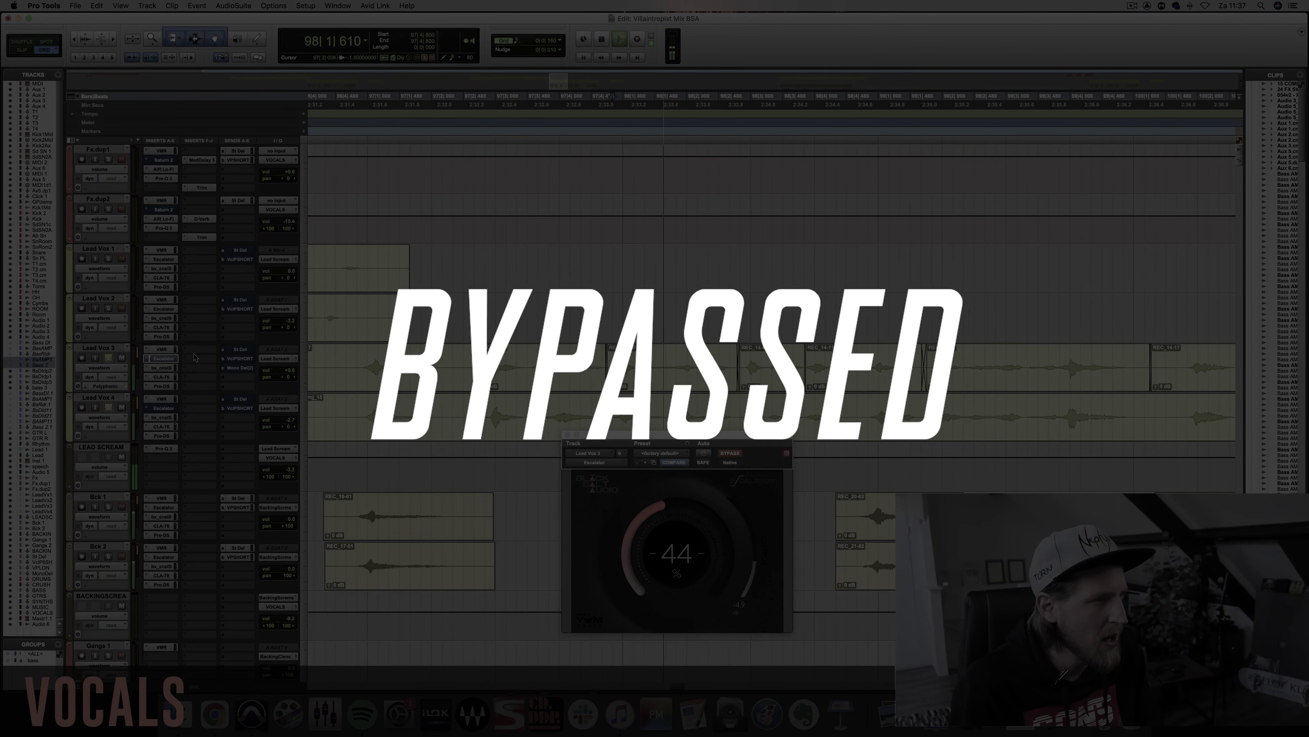
key(space)
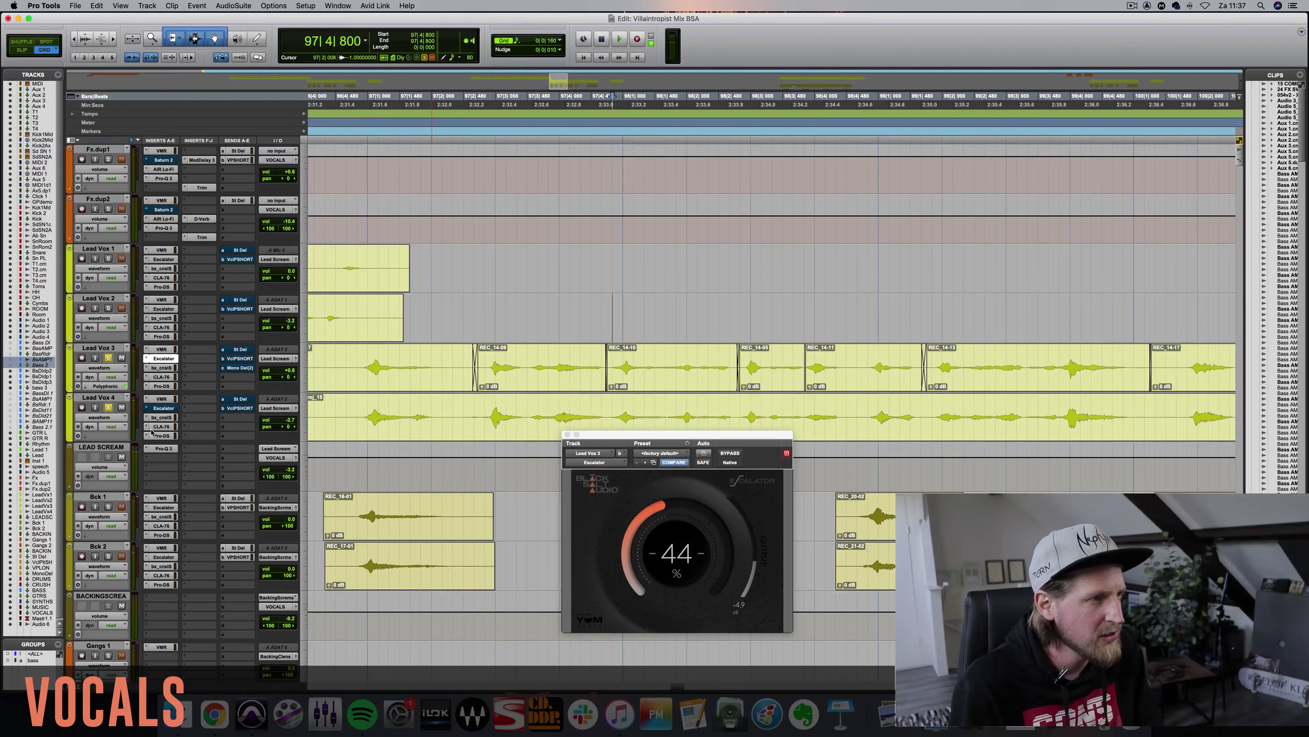
key(space)
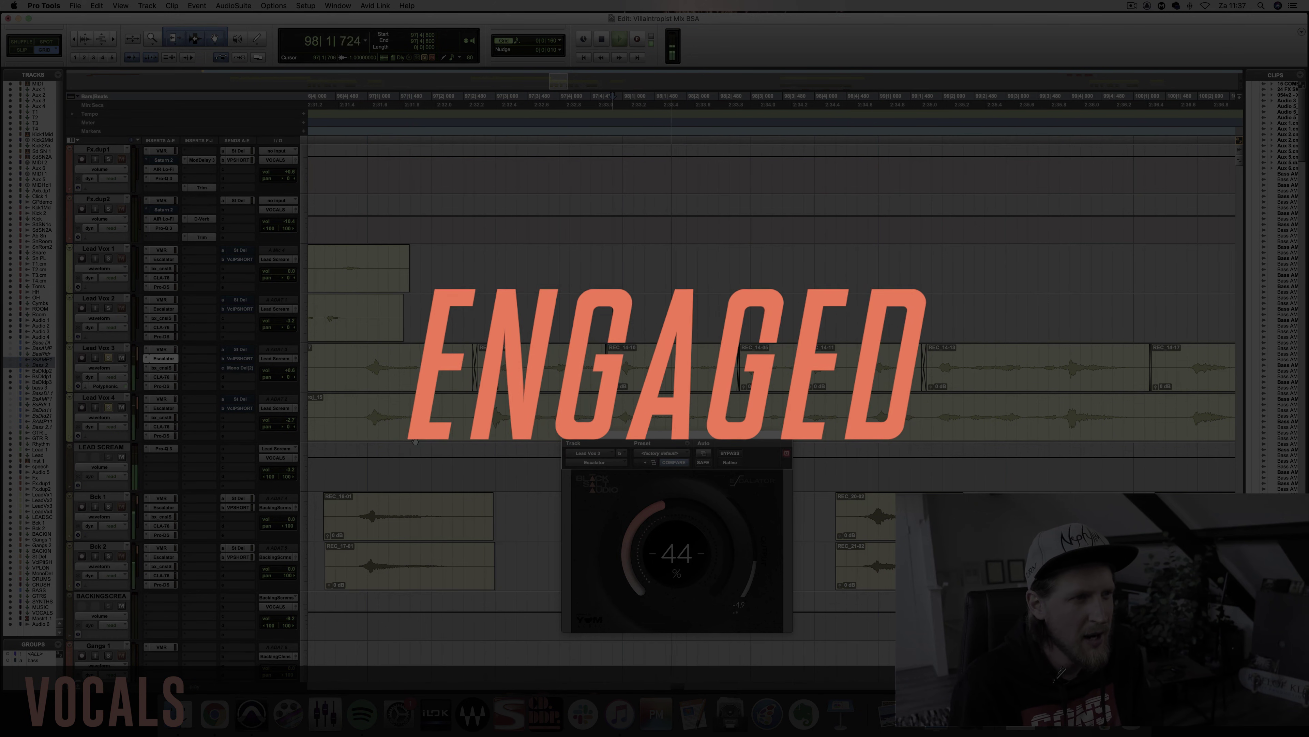
key(space)
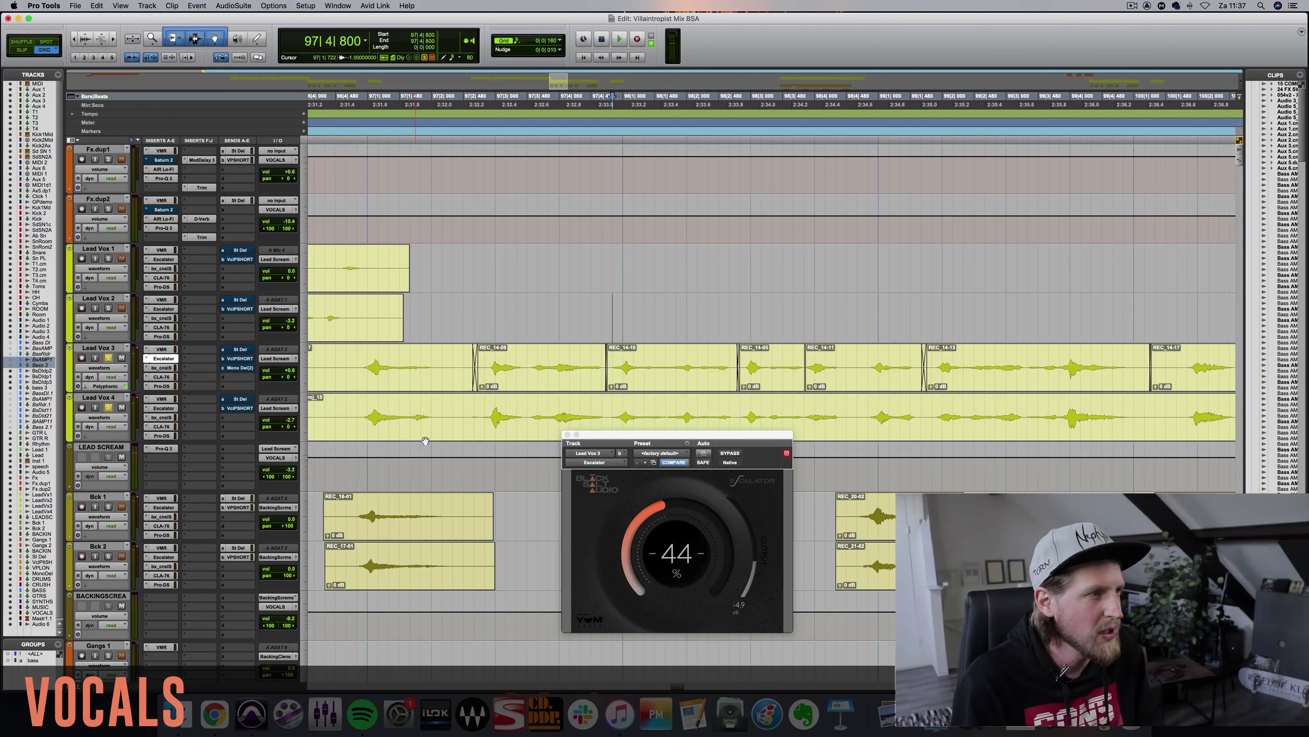
click(567, 435)
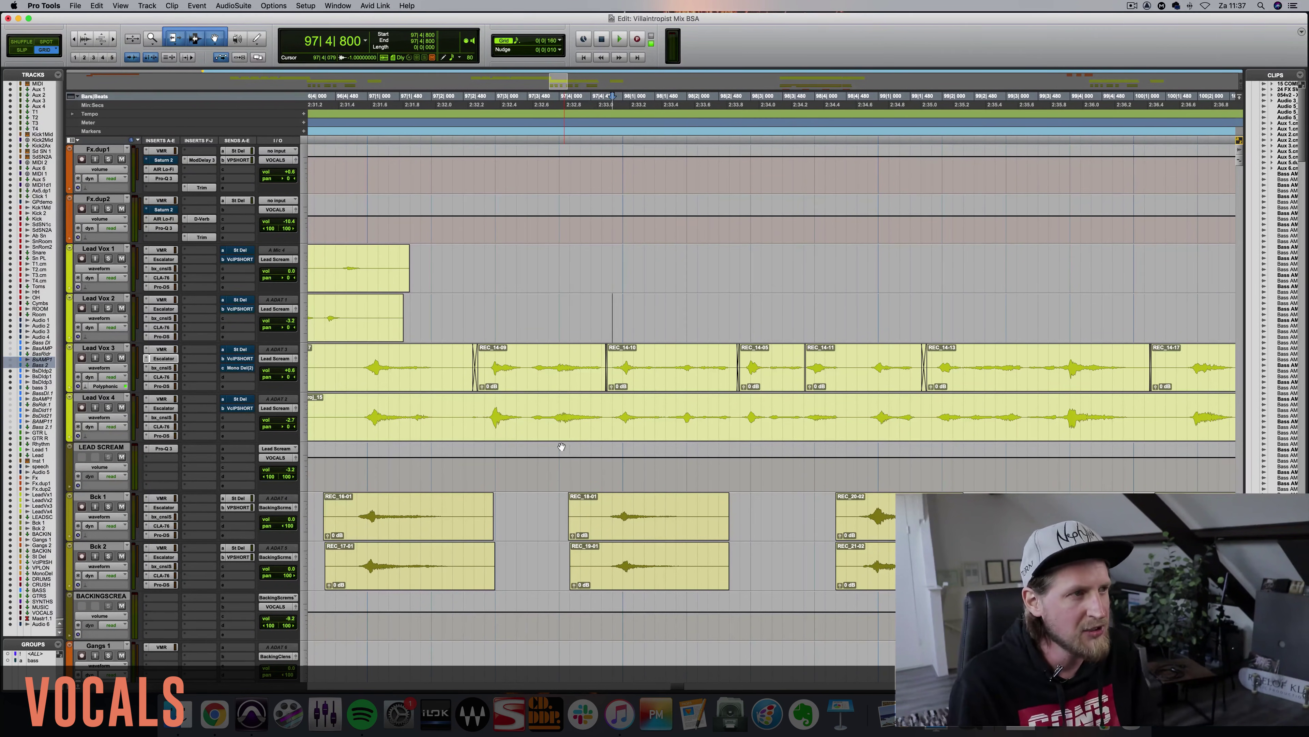
key(super+bracketleft)
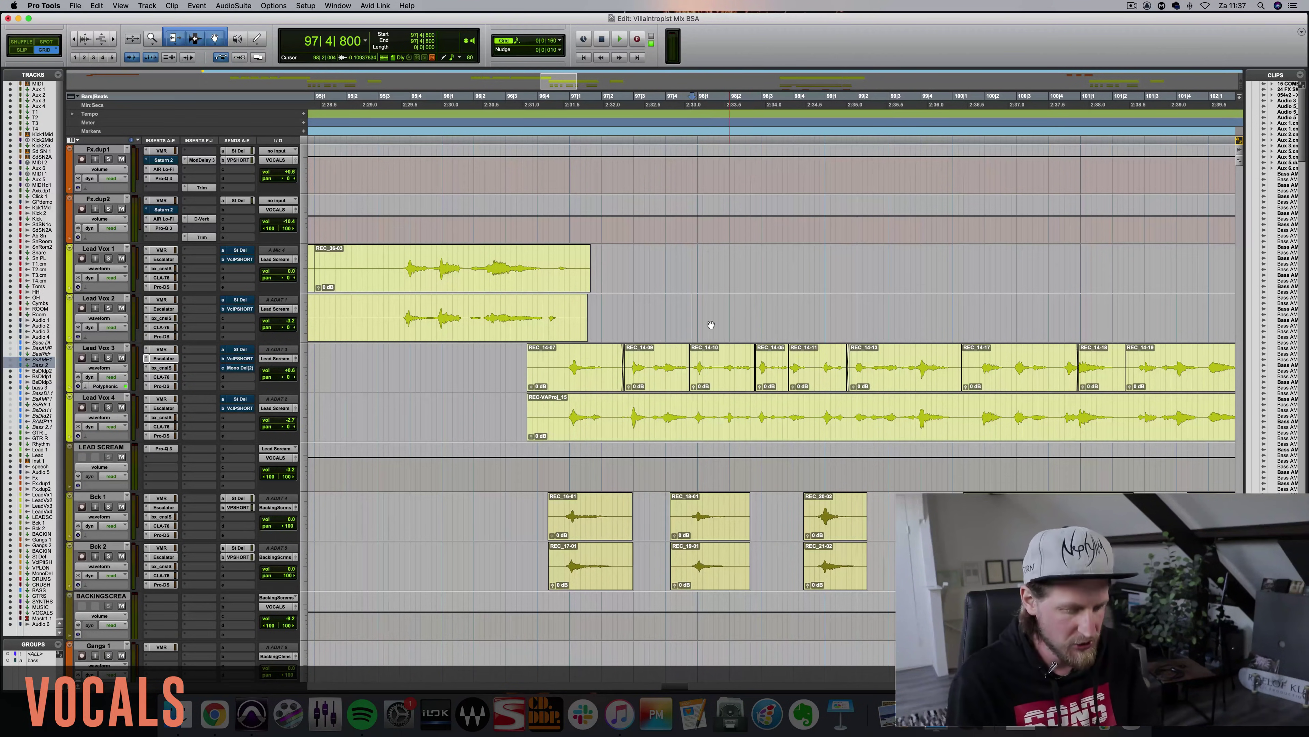
key(super+equal)
key(super+equal)
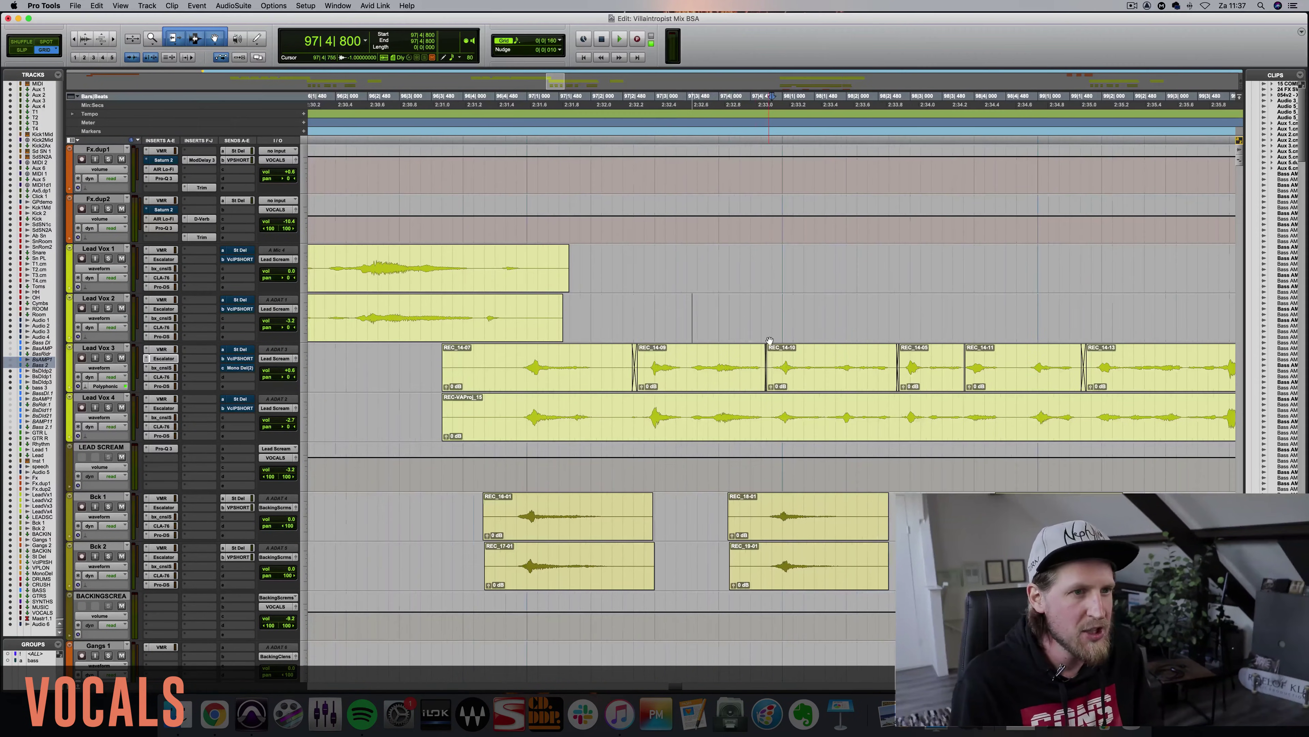
scroll(769, 340, right, 5)
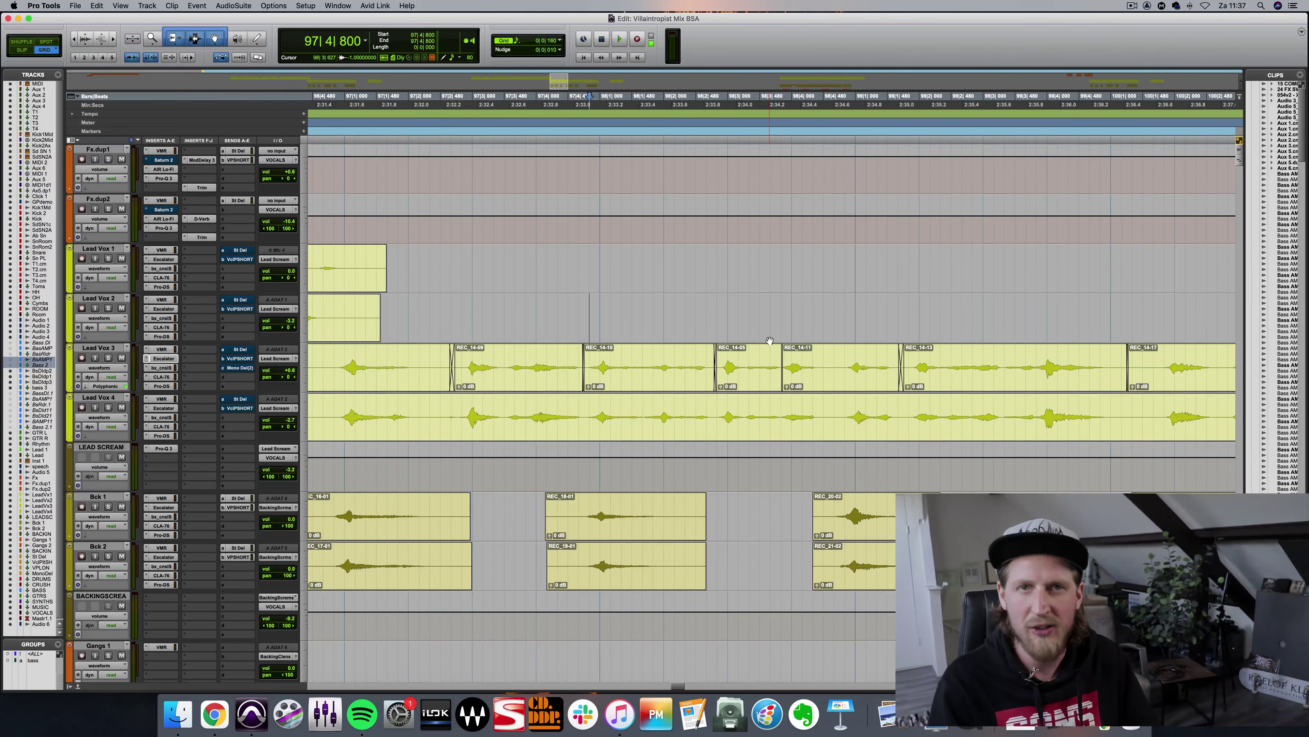